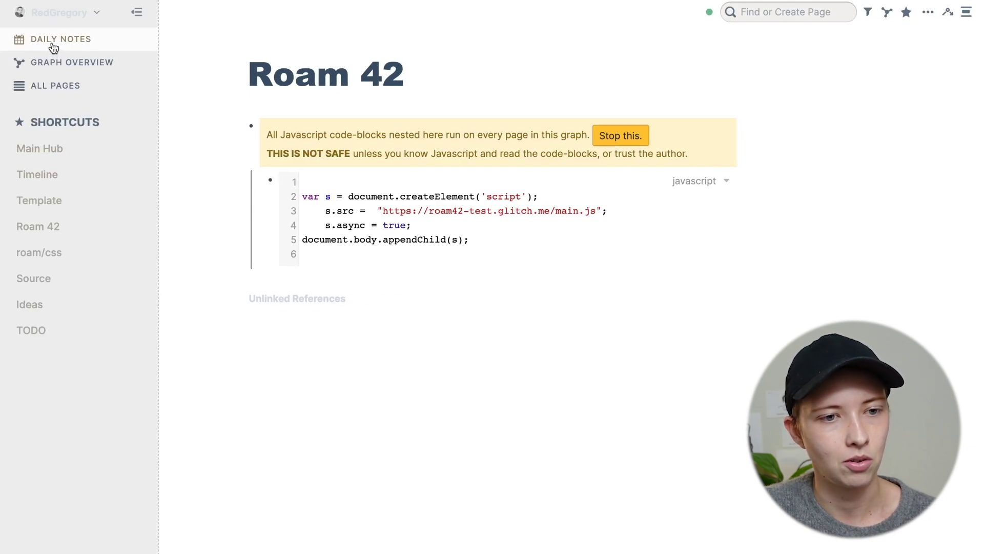
- Switch to the Daily Notes page from the left sidebar
left_click(54, 45)
- Scroll through the daily notes to the January 6th, 2021 entry and its ideas
scroll(371, 191, "down", 7)
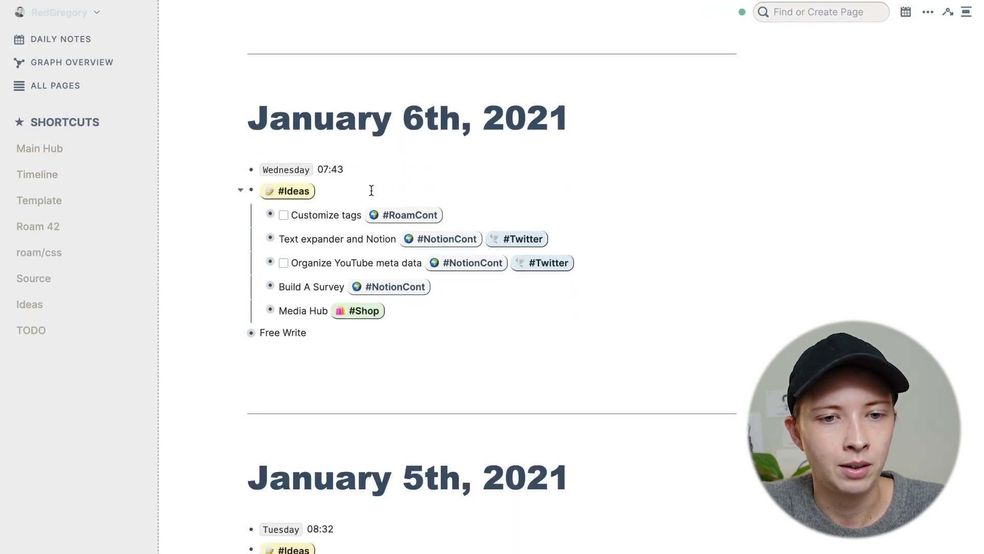
scroll(371, 191, "down", 7)
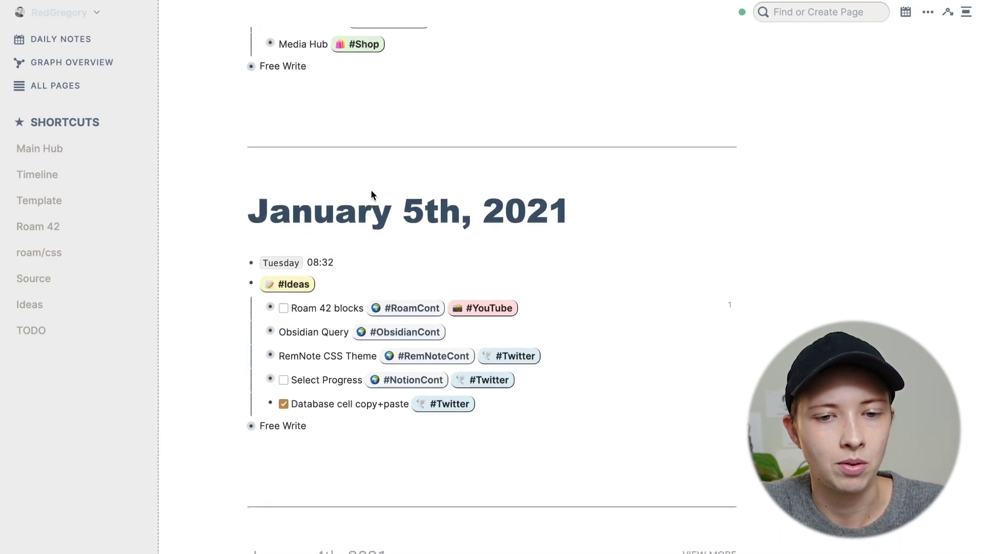
scroll(371, 193, "down", 9)
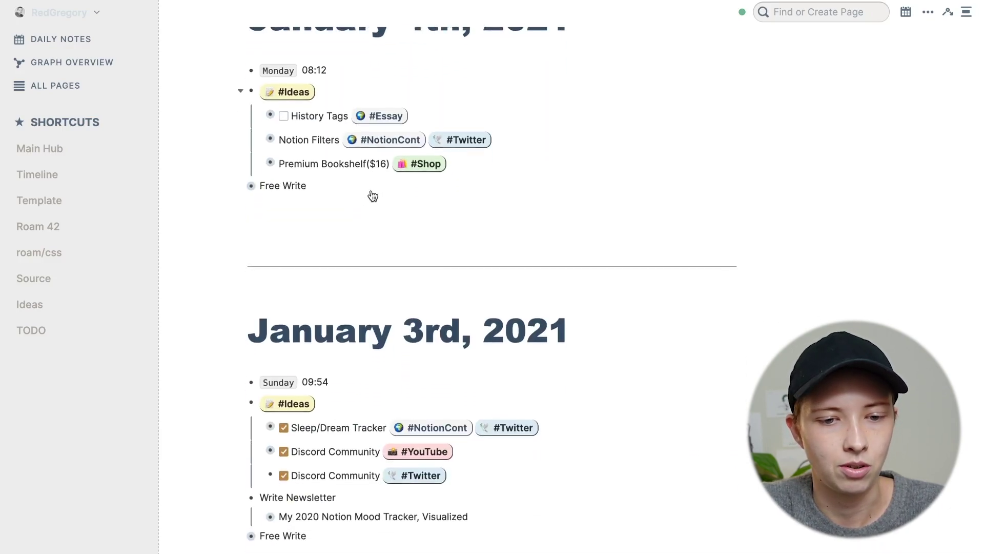
scroll(371, 189, "up", 15)
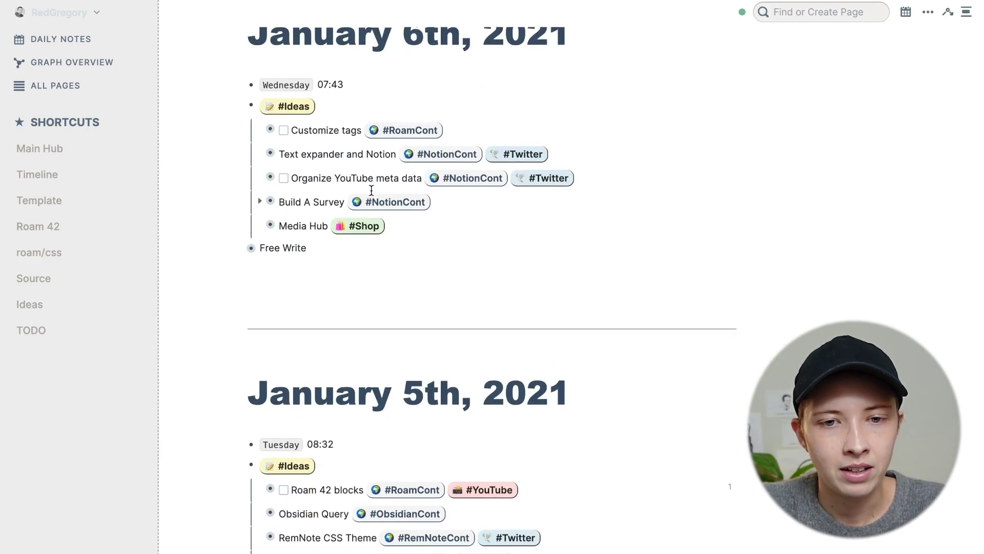
scroll(371, 190, "up", 2)
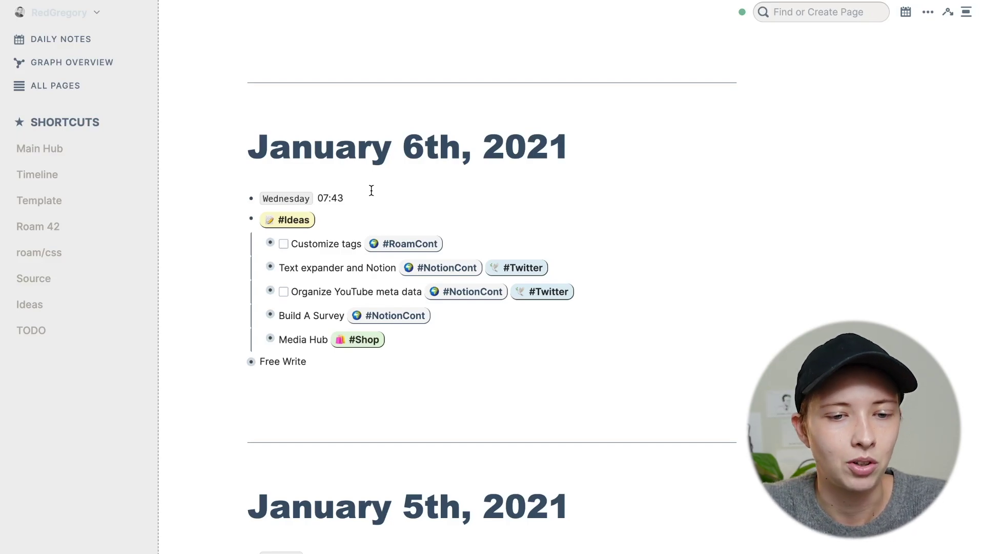
scroll(372, 191, "down", 2)
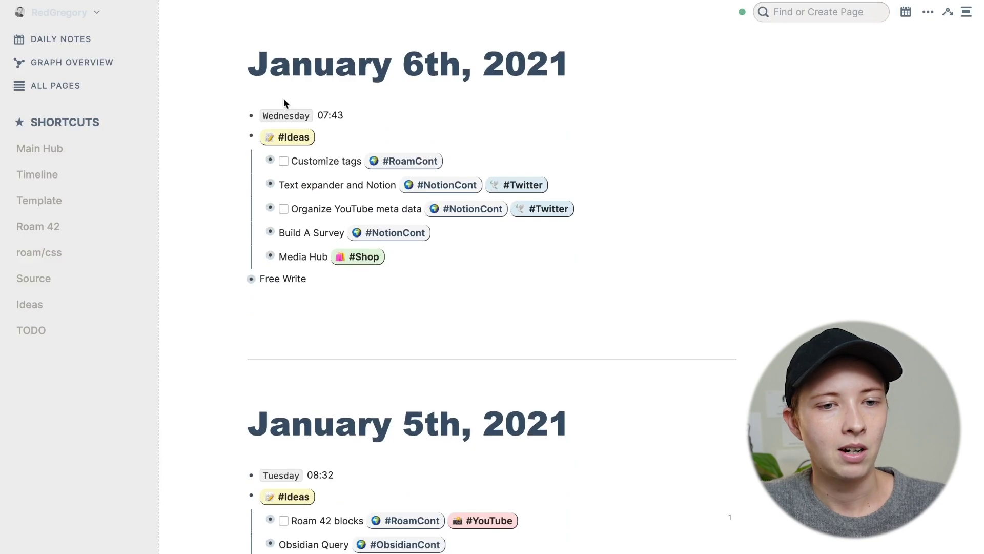
- Inspect the raw text of the Wednesday 07:43 block without changing it
left_click(342, 114)
left_click(232, 121)
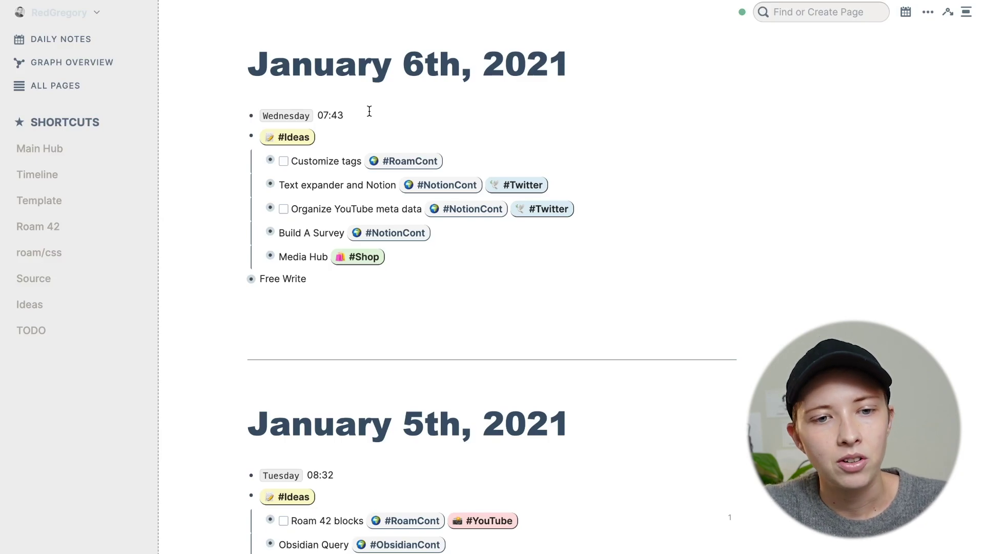
scroll(305, 117, "down", 7)
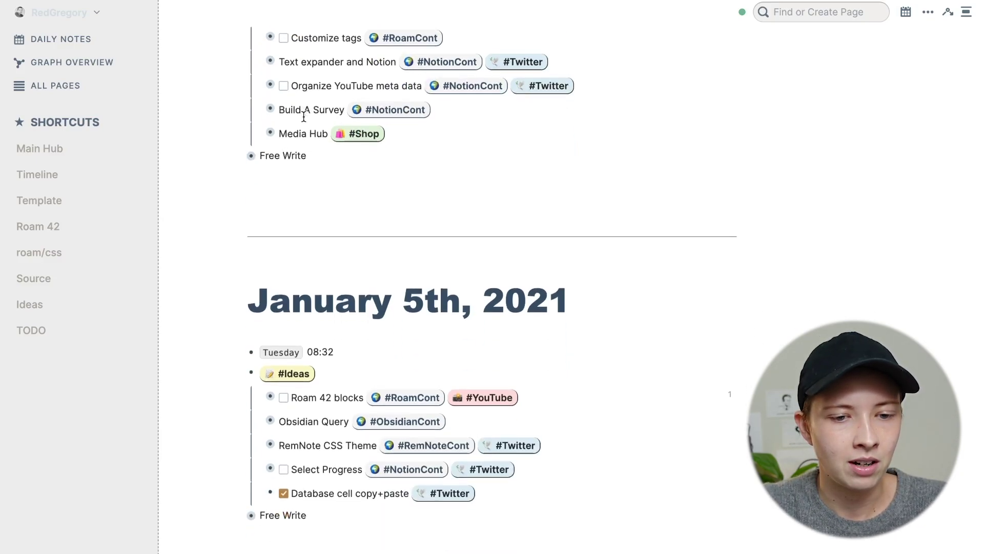
scroll(303, 117, "up", 7)
scroll(304, 117, "down", 8)
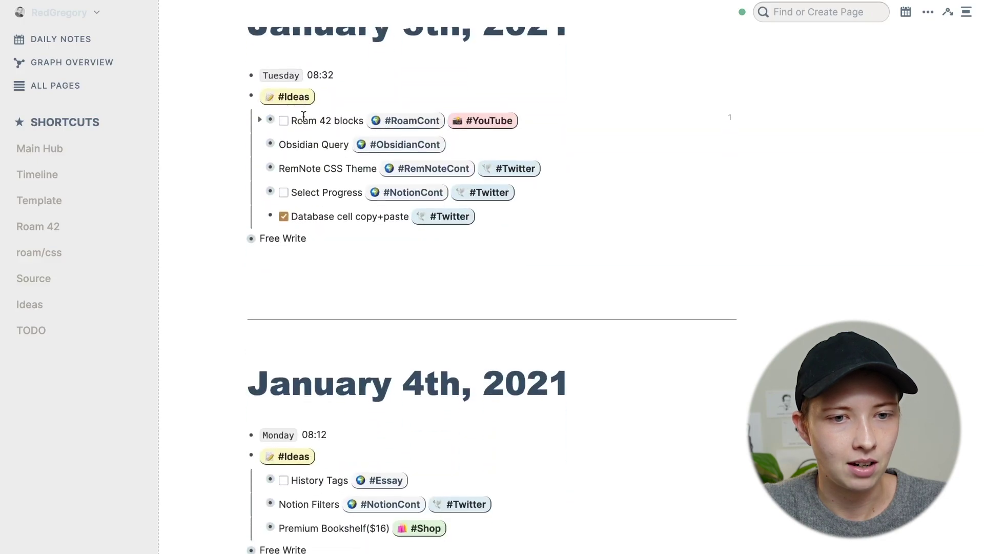
scroll(304, 117, "up", 8)
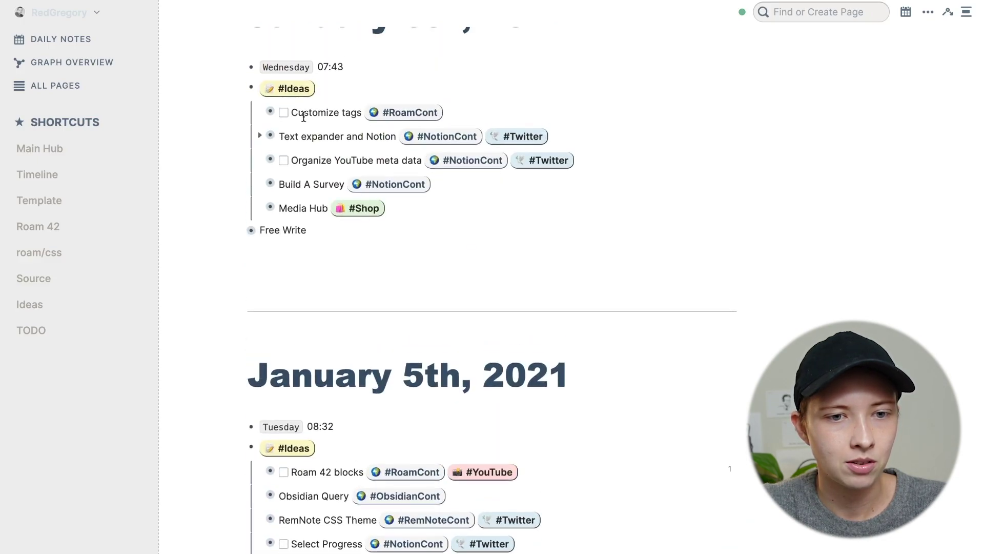
left_click(279, 94)
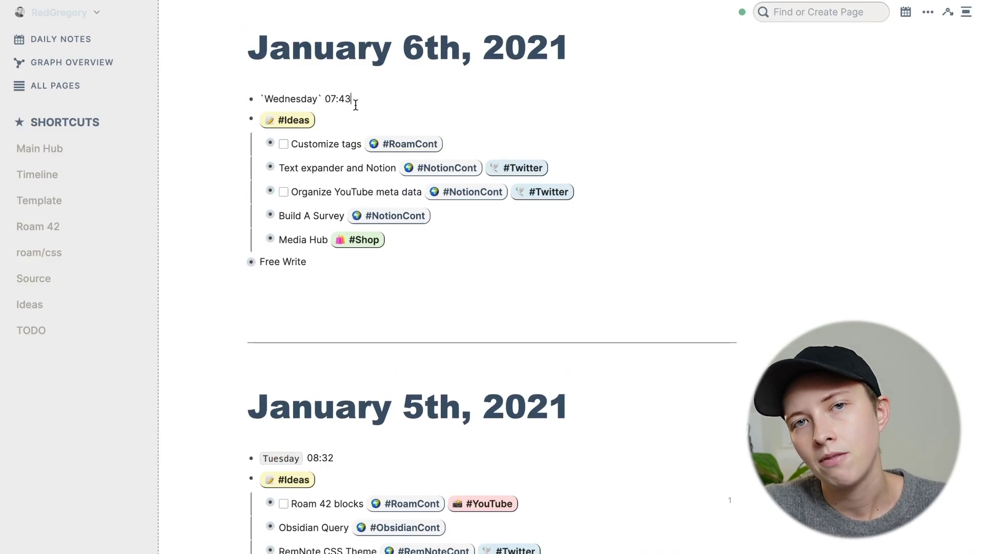
- Expand the Customize tags idea, review its Description, and open #Ideas in the sidebar
left_click(260, 144)
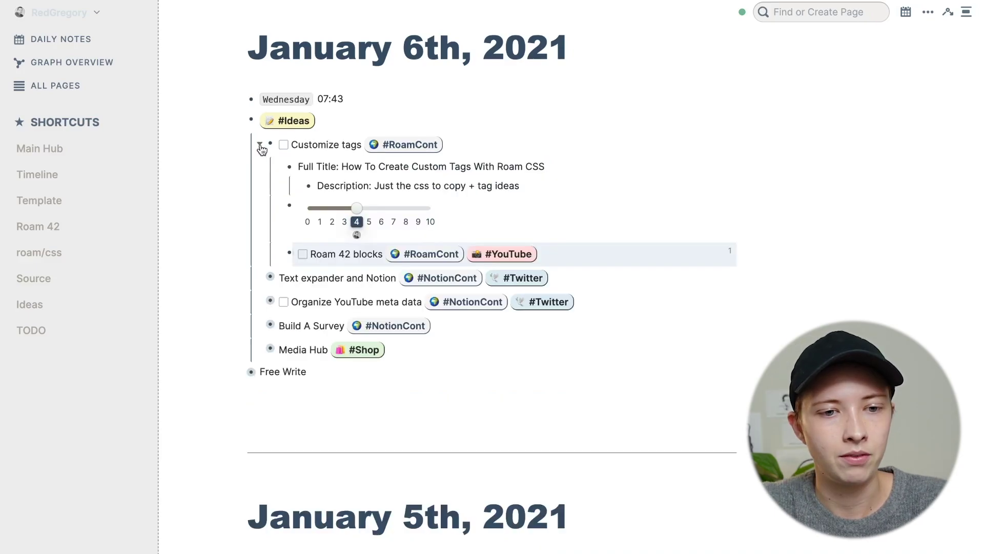
left_click(260, 144)
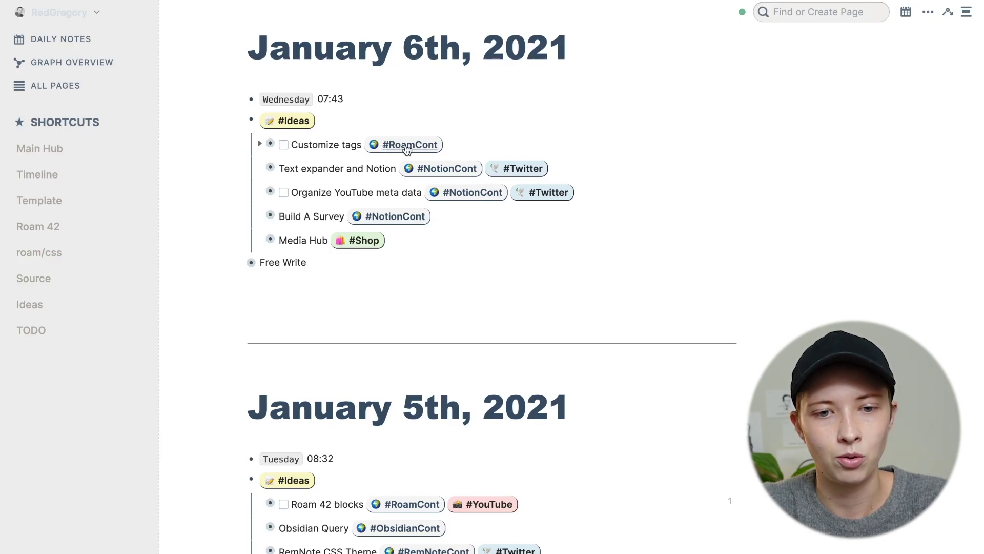
left_click(260, 145)
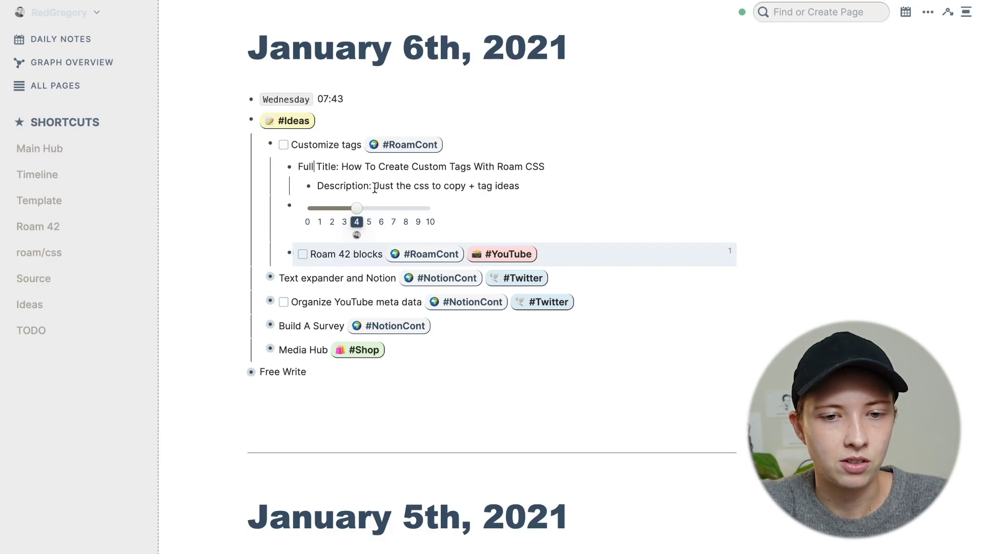
left_click_drag(374, 189, 466, 189)
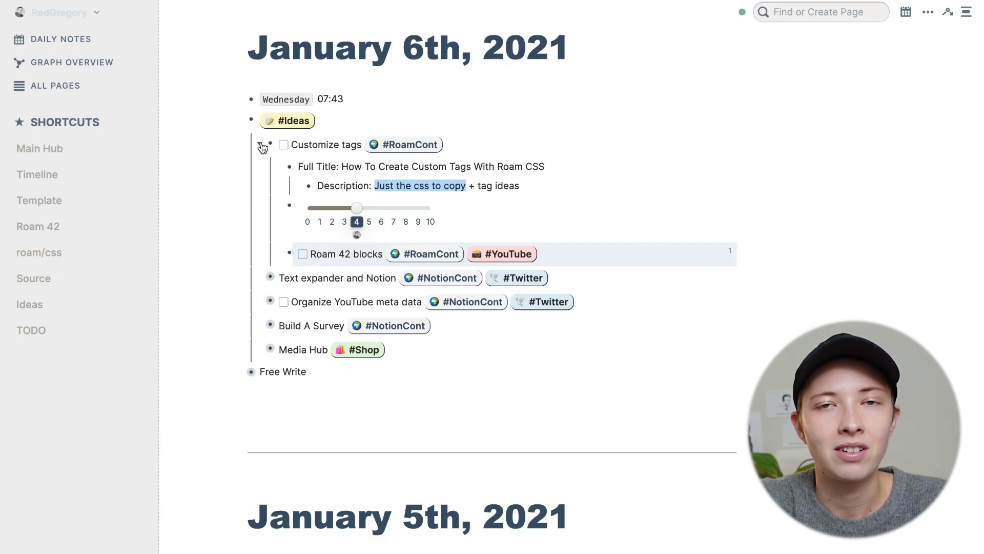
left_click(302, 128, "shift")
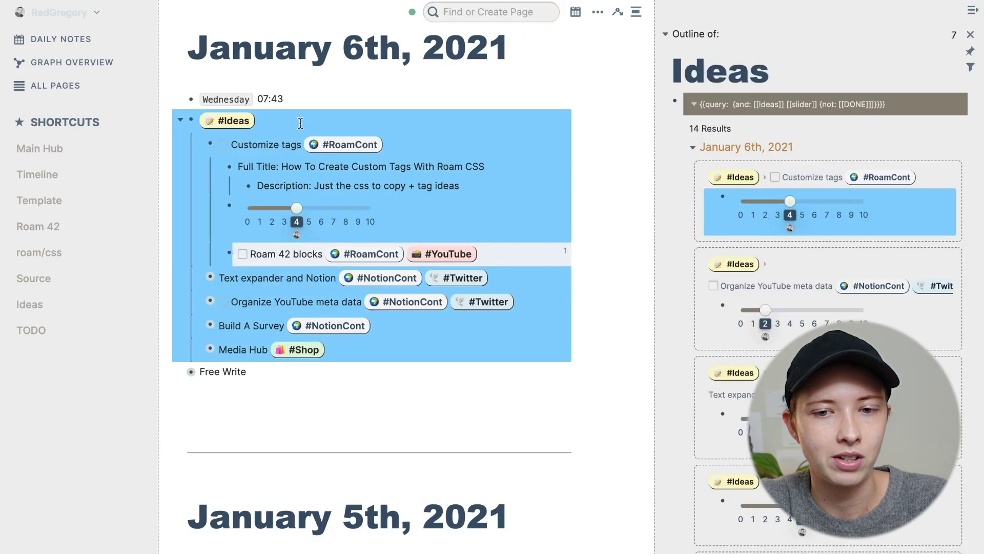
- Select the raw text of the Ideas page's slider query in the sidebar
scroll(812, 328, "down", 10)
scroll(811, 328, "down", 10)
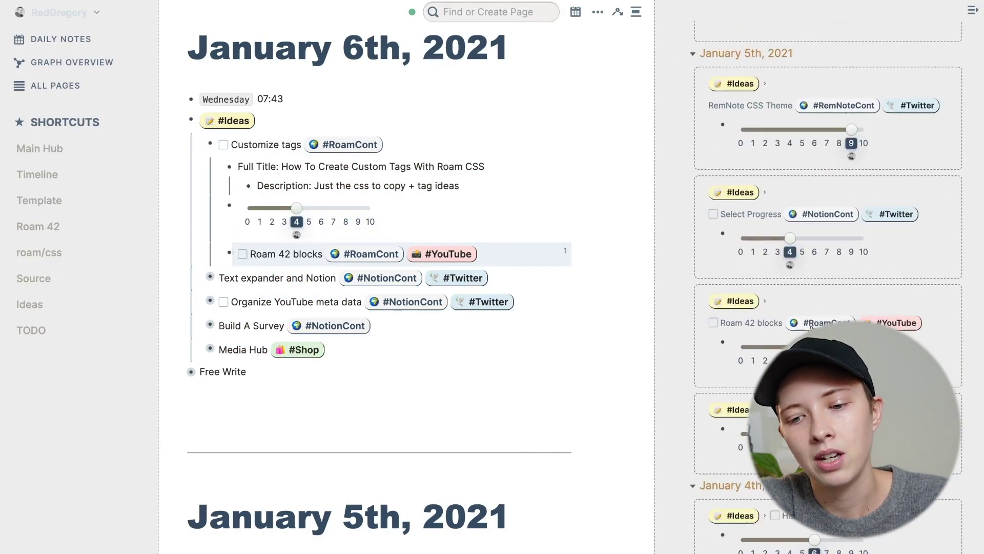
scroll(811, 329, "down", 10)
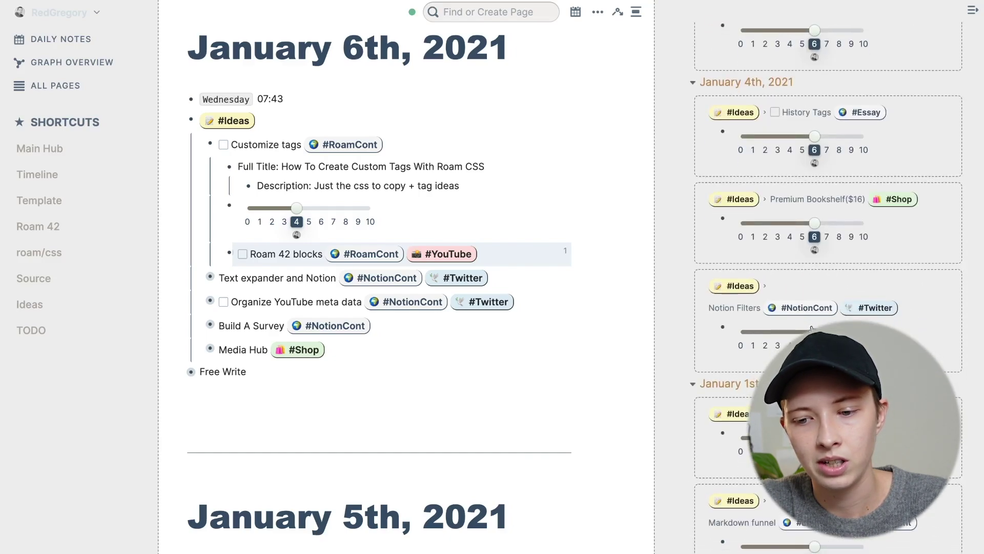
scroll(812, 326, "up", 20)
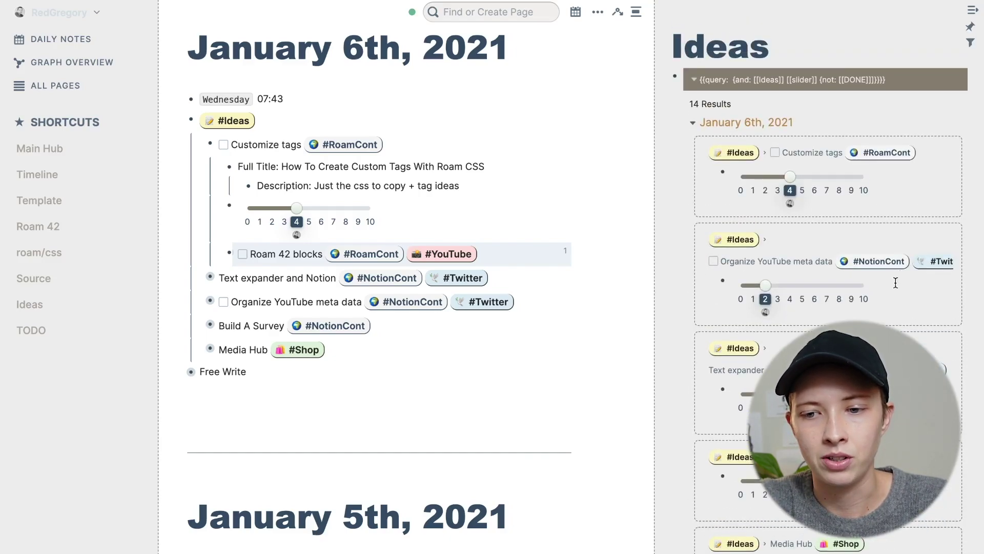
scroll(794, 179, "up", 1)
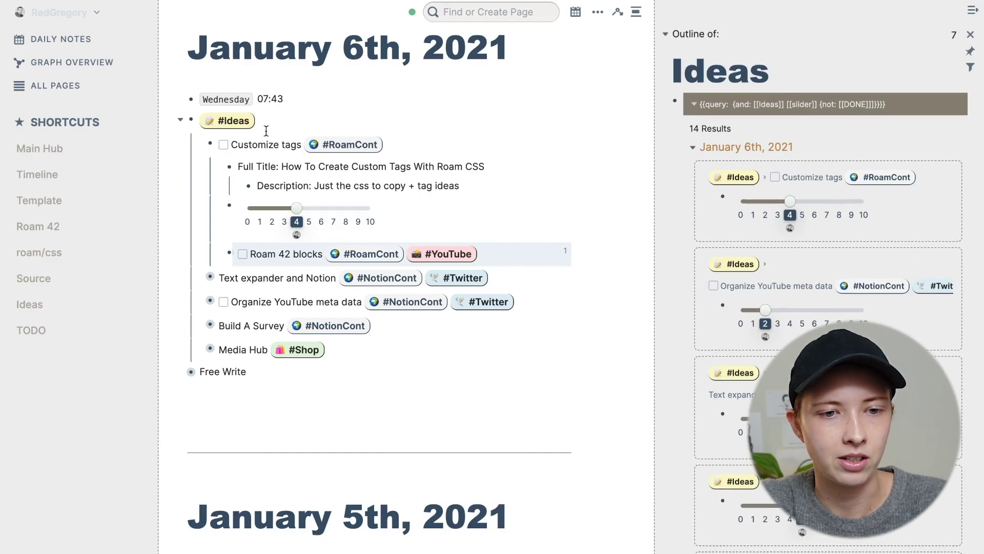
left_click(784, 113)
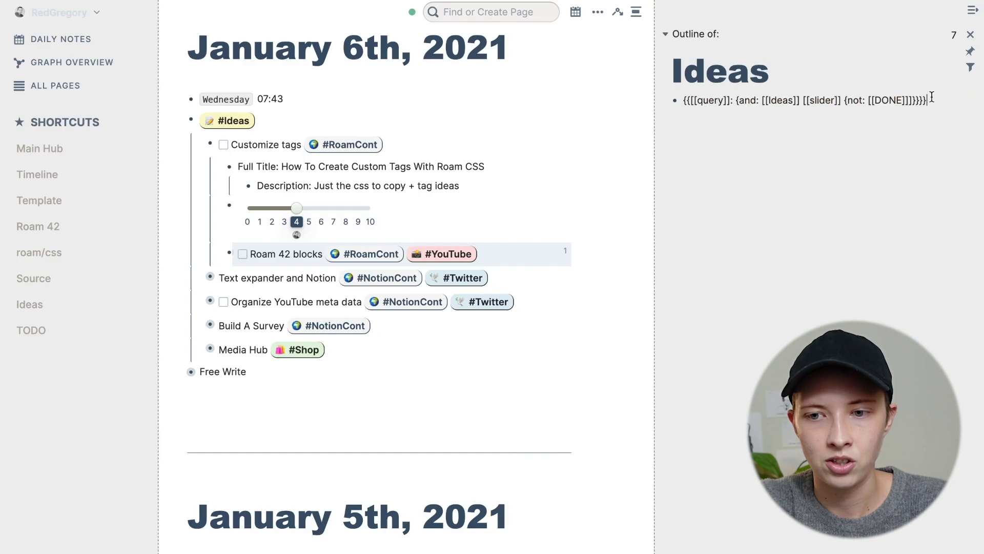
left_click_drag(928, 100, 684, 101)
- Replace the query with an and-not query referencing Ideas and slider
key("BackSpace")
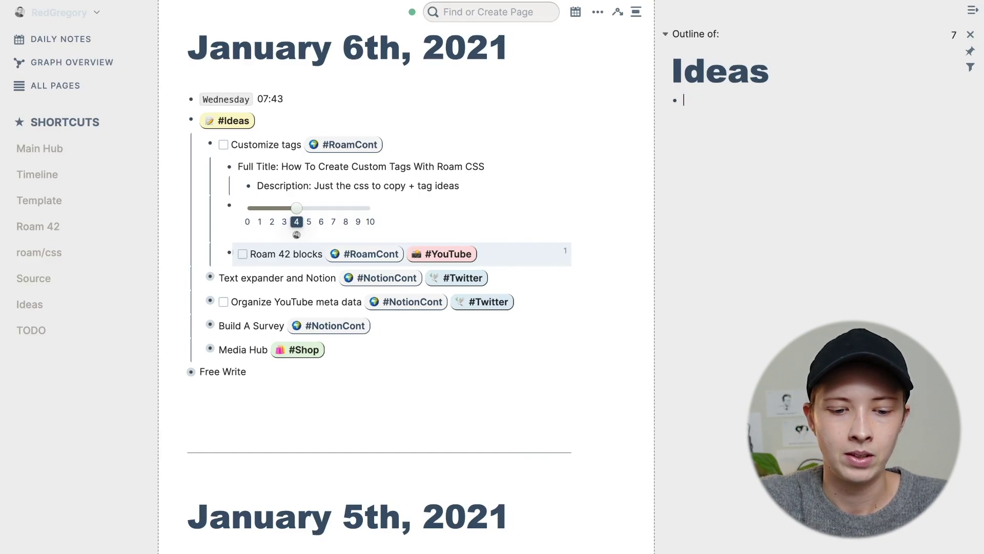
type("/quer")
key("Down")
key("Down")
key("Down")
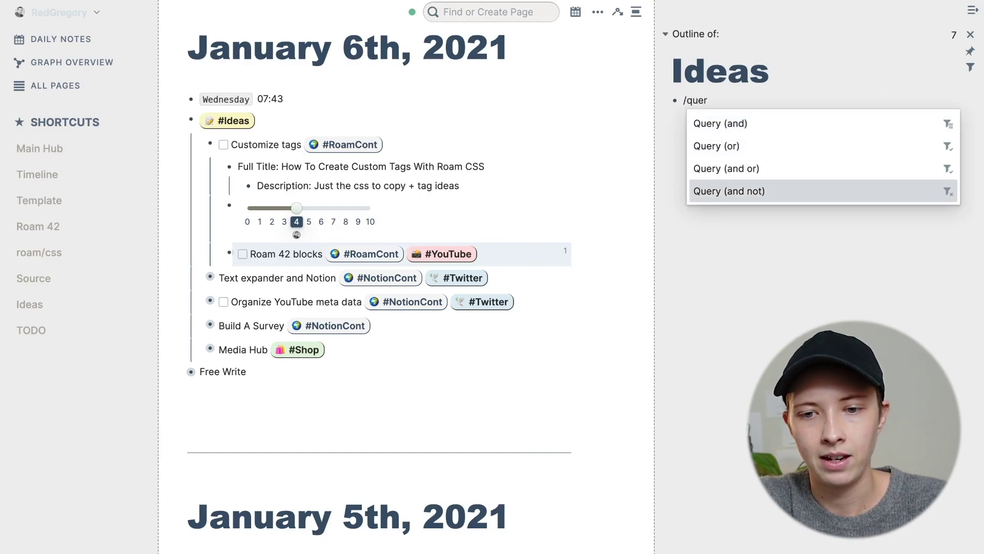
key("Return")
left_click_drag(793, 101, 771, 100)
key("BackSpace")
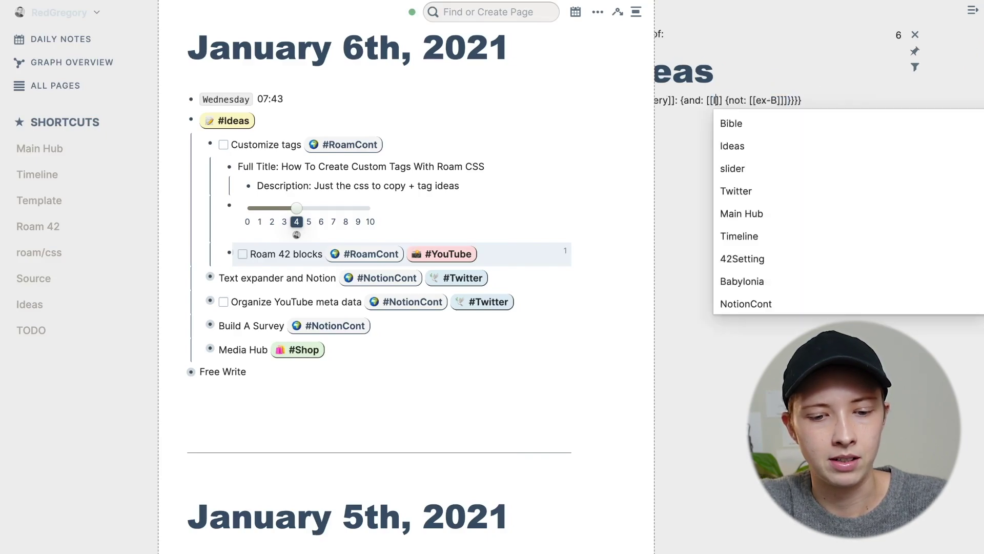
type("Ideas")
key("Return")
type("[[")
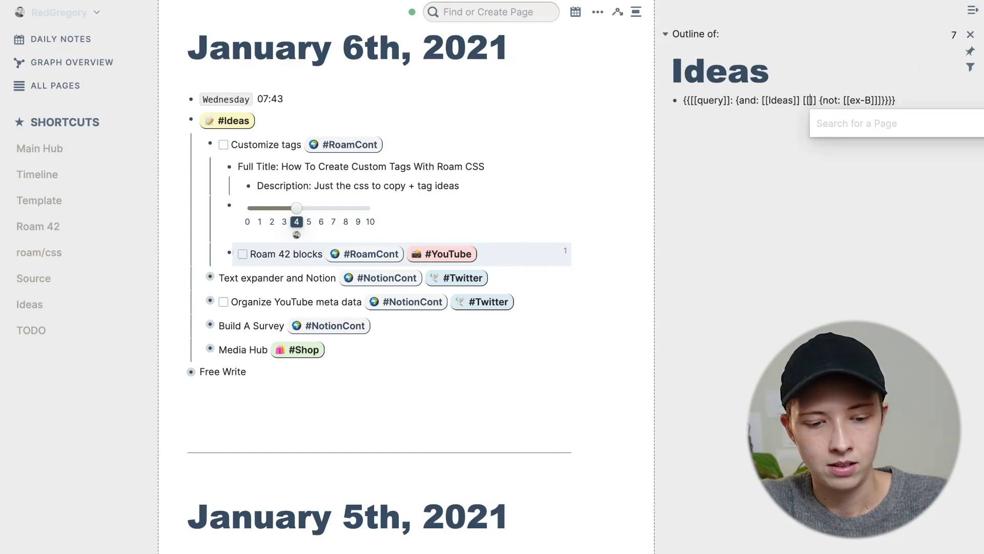
type("slider")
left_click(743, 125)
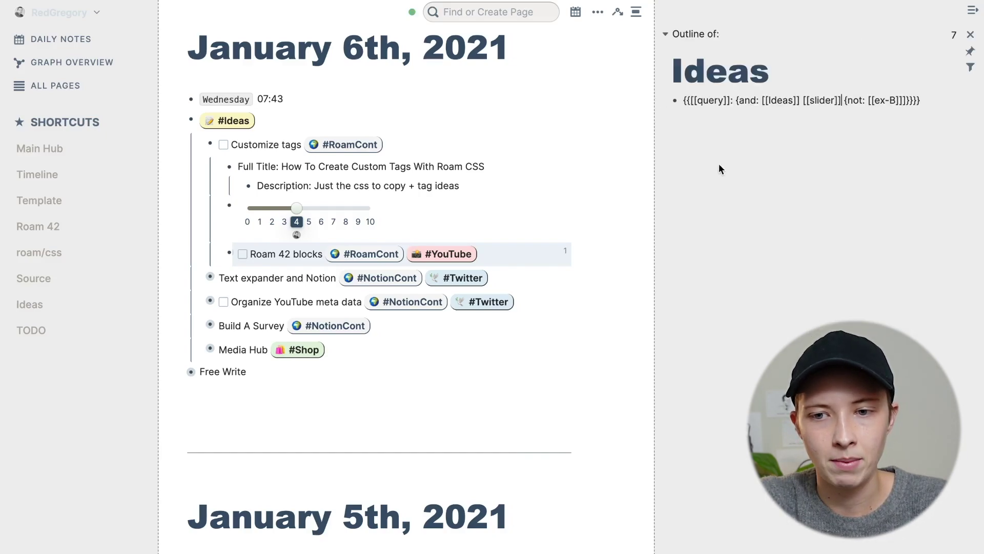
left_click(758, 163)
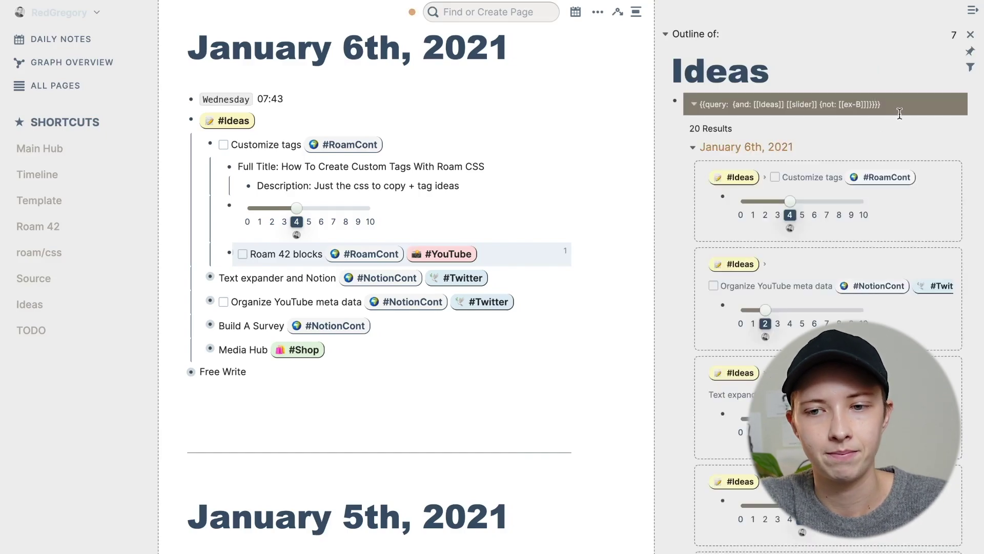
- Replace the ex-B placeholder with DONE so the query lists 14 results
left_click(861, 105)
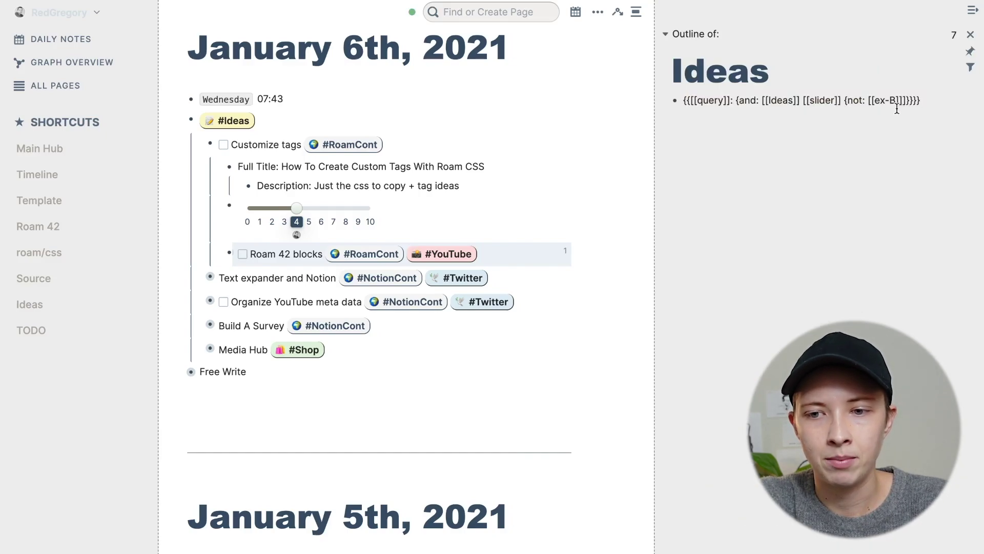
left_click_drag(894, 98, 871, 98)
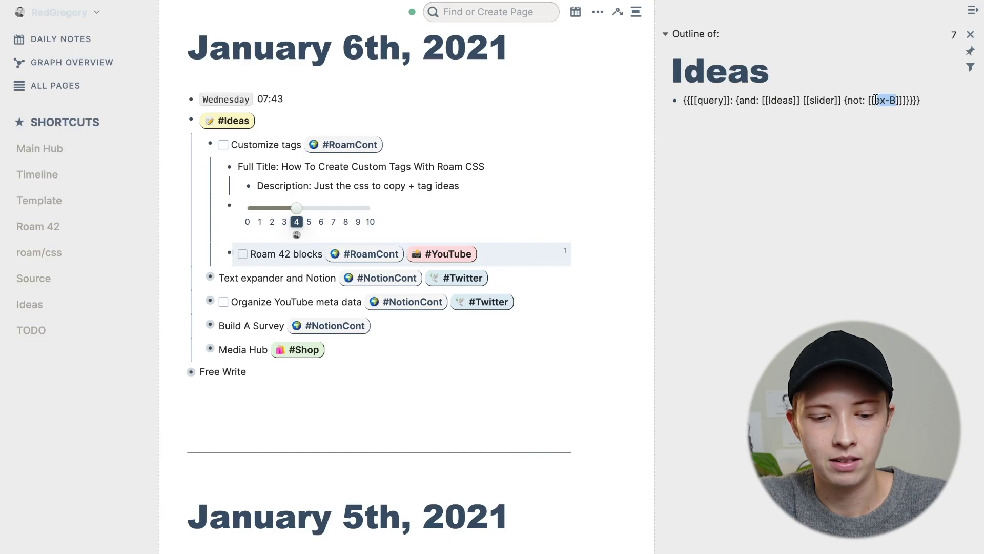
type("DONE")
left_click(781, 137)
scroll(781, 136, "down", 1)
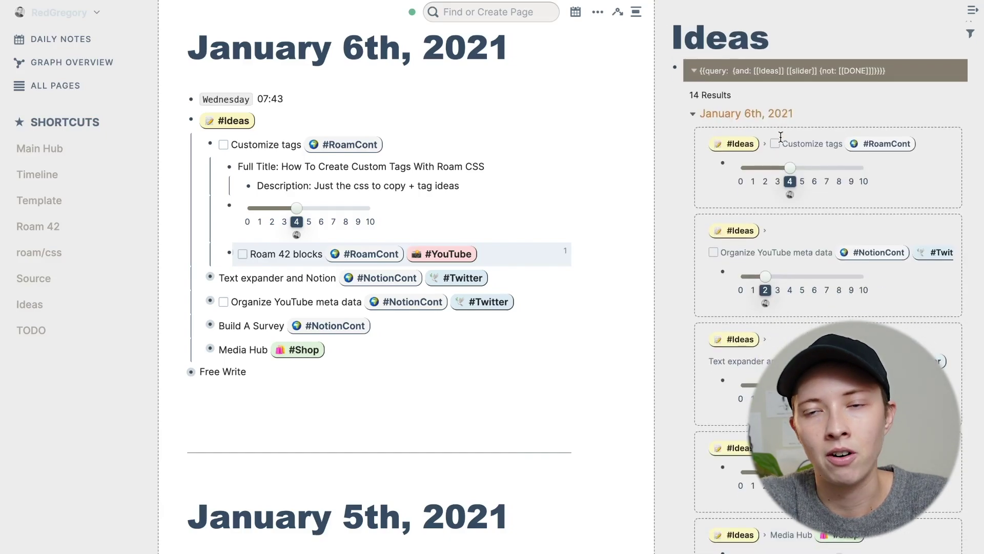
scroll(781, 142, "down", 2)
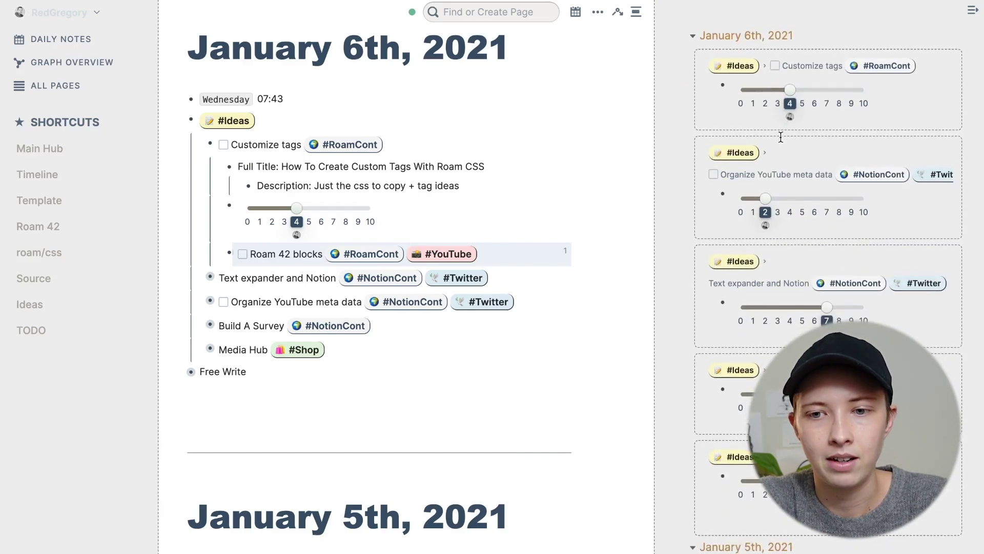
- Close the right sidebar and collapse the Customize tags block
key("ctrl+/")
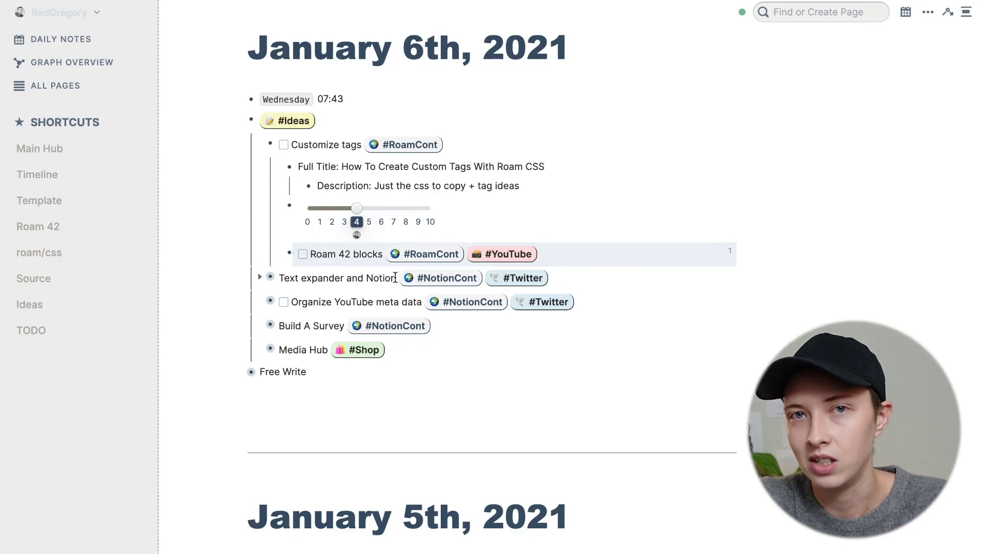
left_click(260, 145)
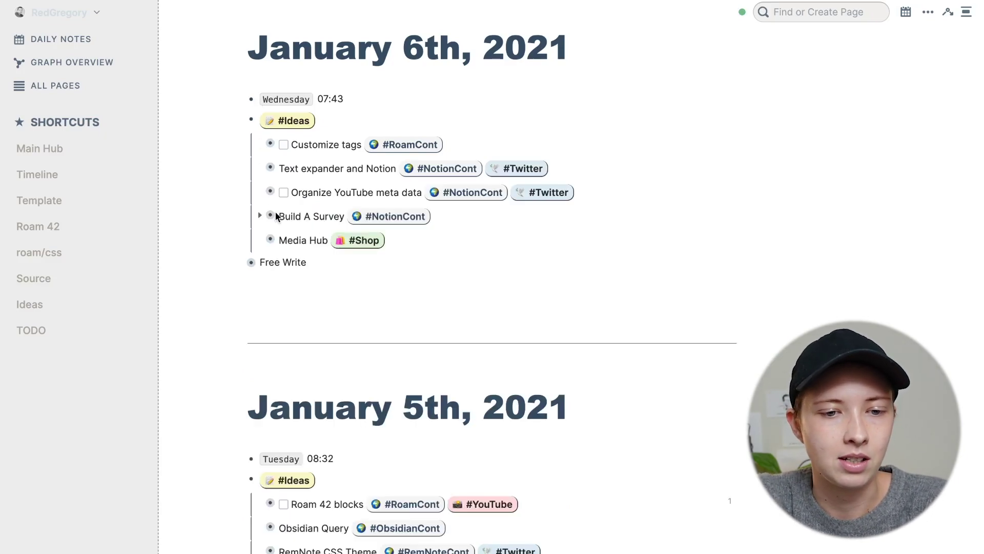
scroll(269, 221, "down", 1)
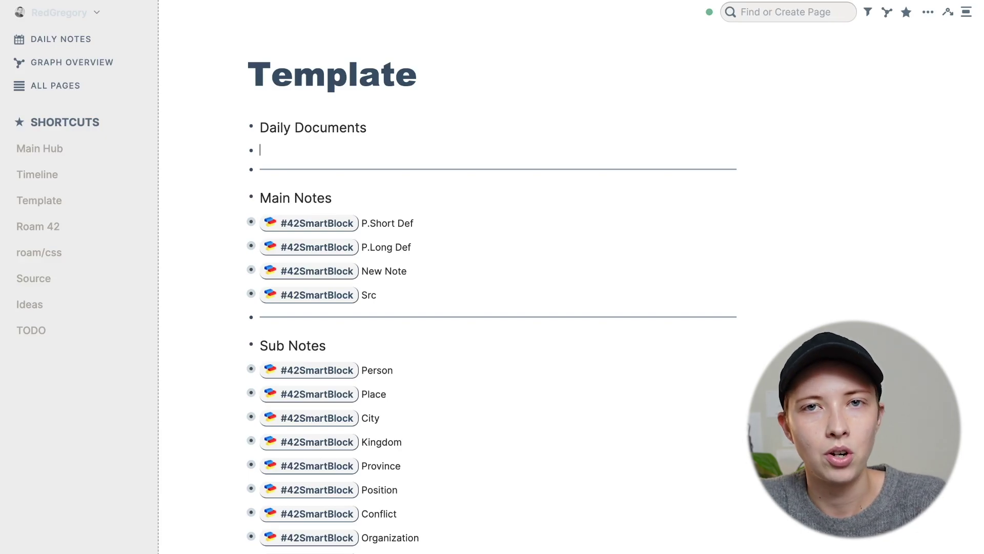
- Add a #42SmartBlock Daily block with a nested empty child line
type("#")
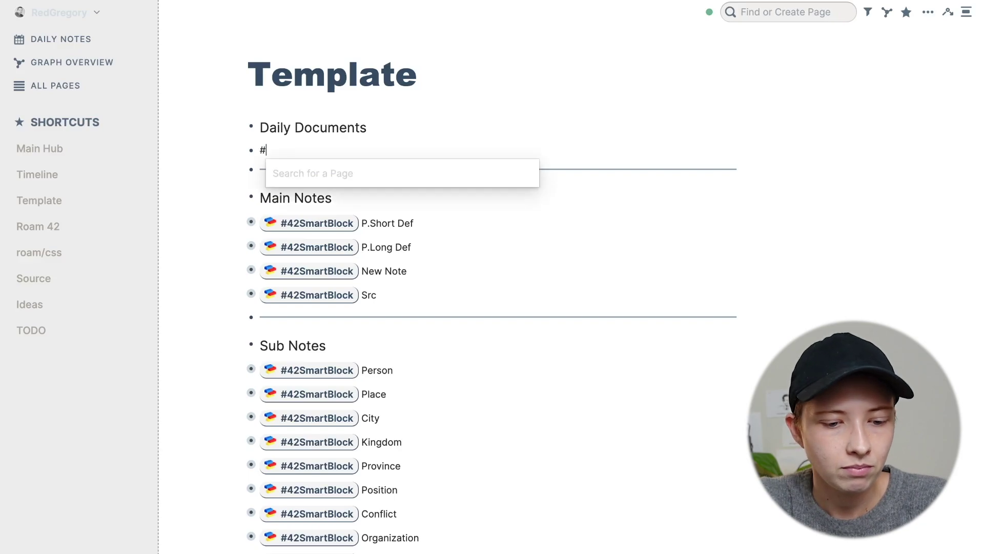
type("42Smart")
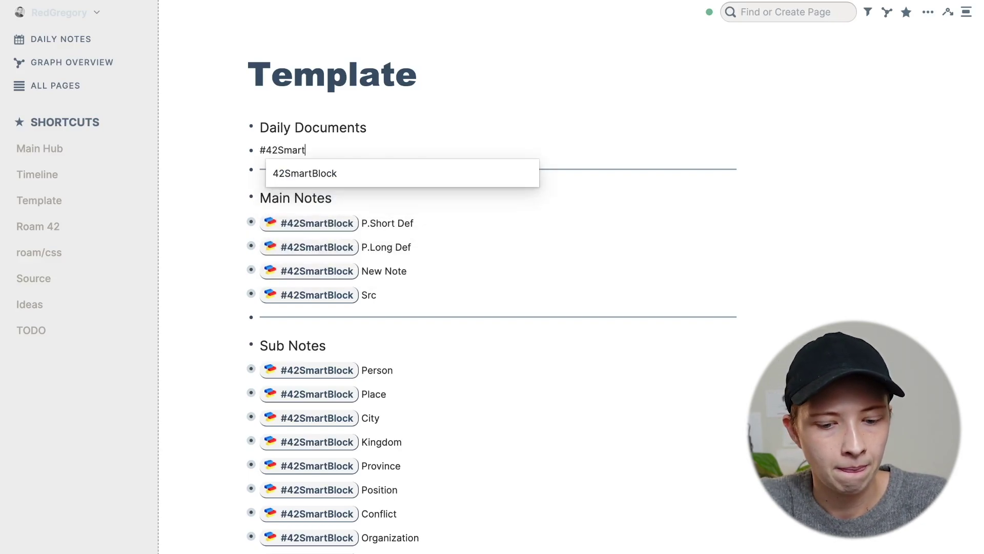
key("Return")
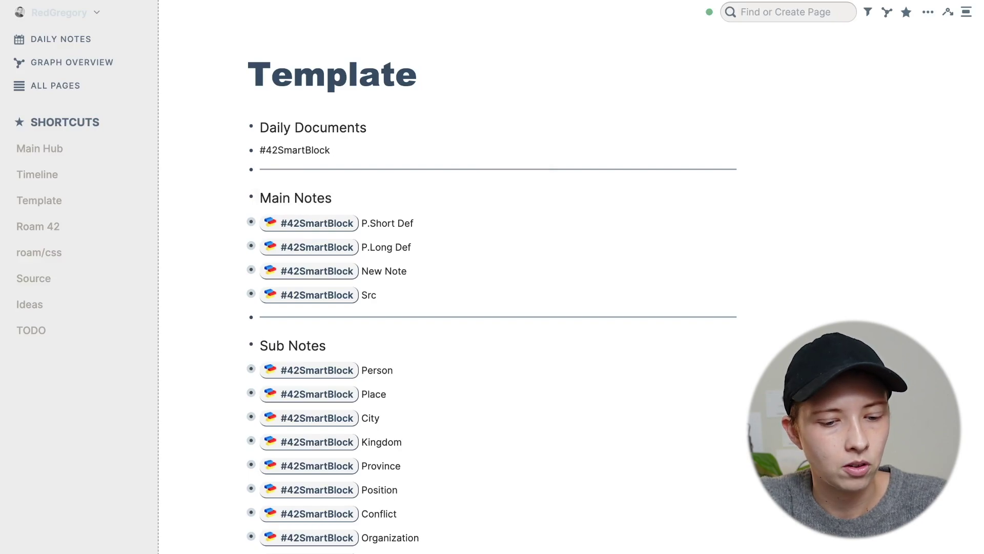
type("Daily")
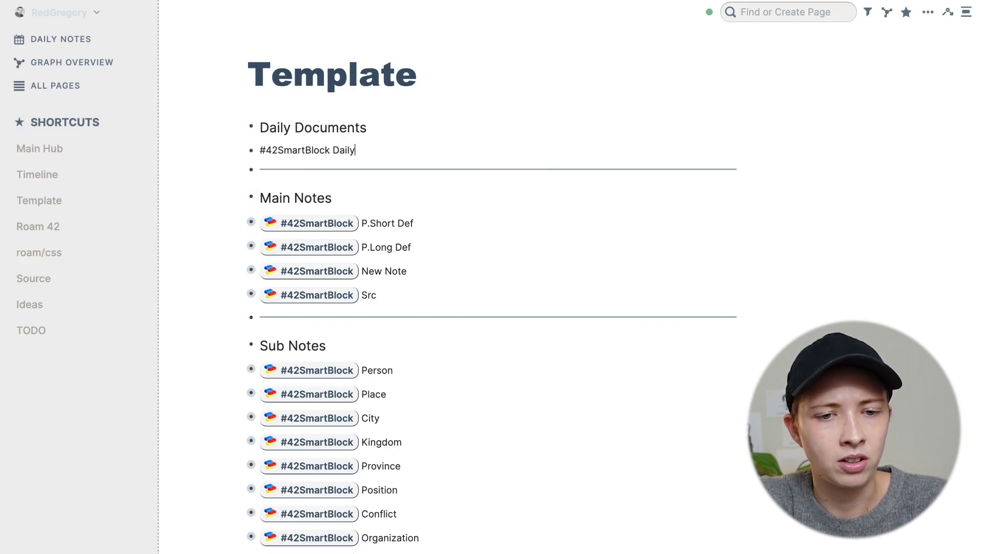
key("Return")
key("Tab")
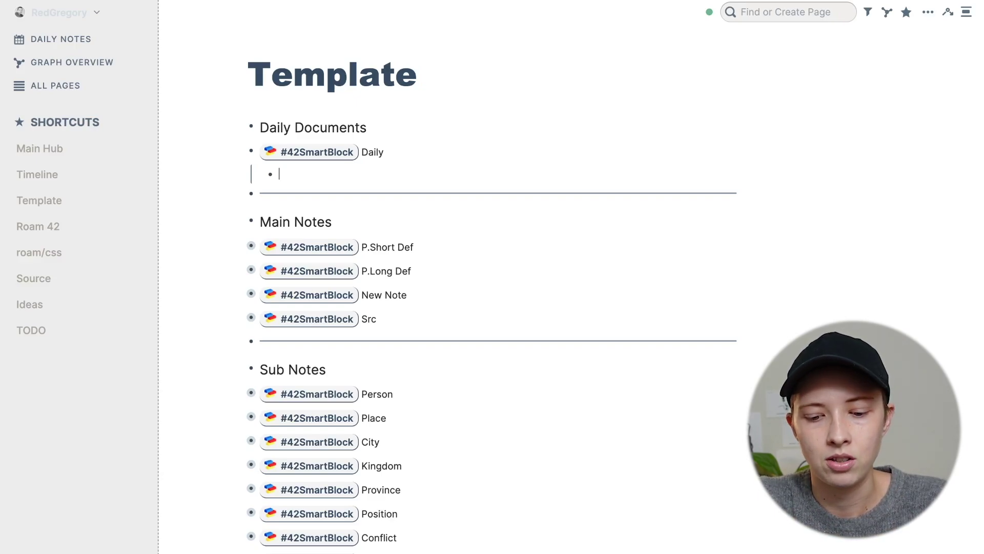
- Fill the child with <%DATE:Today, dddd%> and <%TIME%> commands, then go to today's note
type("jj")
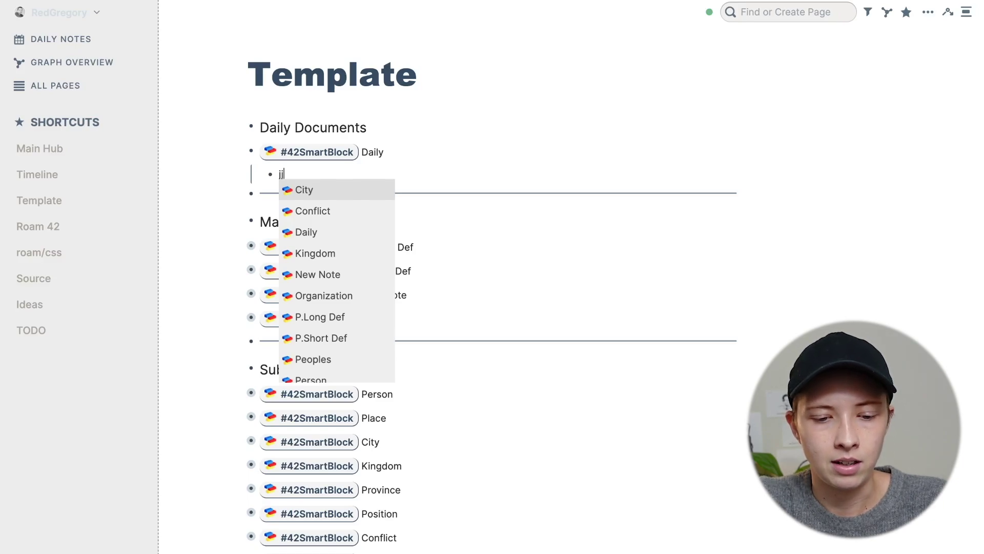
key("BackSpace")
key("BackSpace")
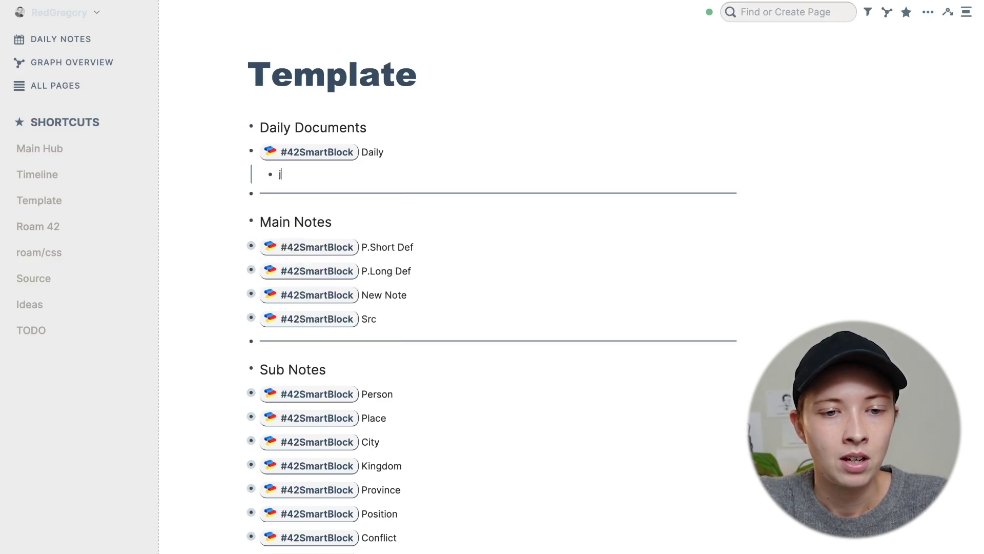
type("jj")
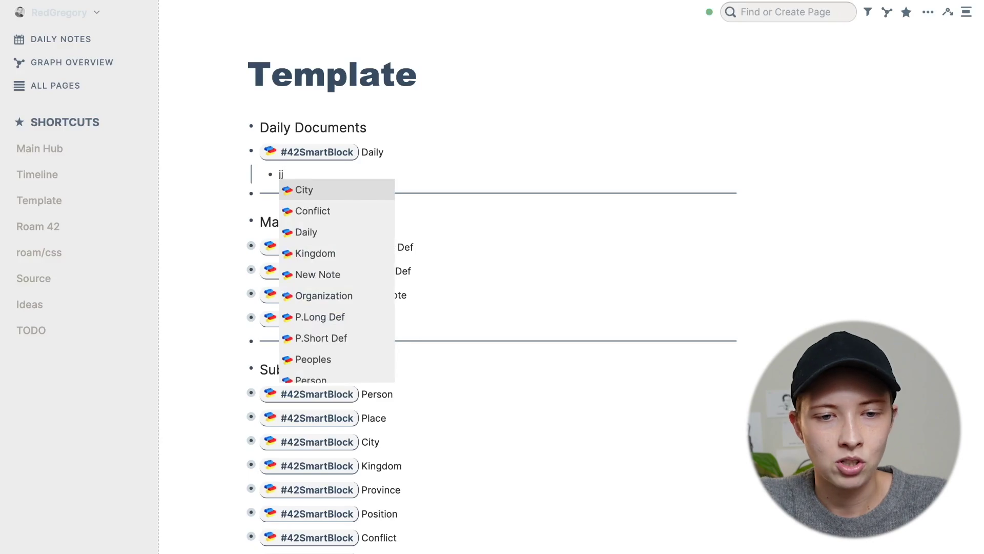
type("date")
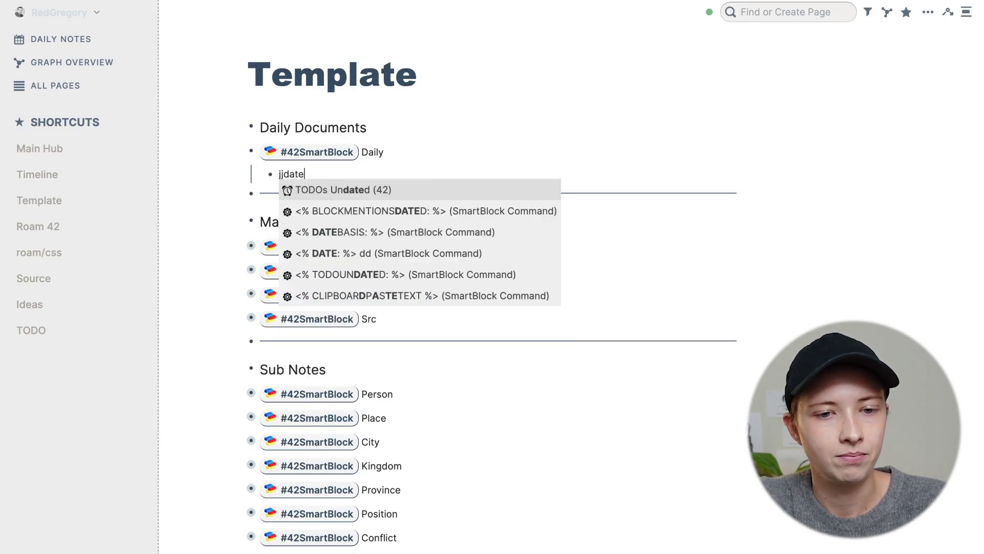
key("Escape")
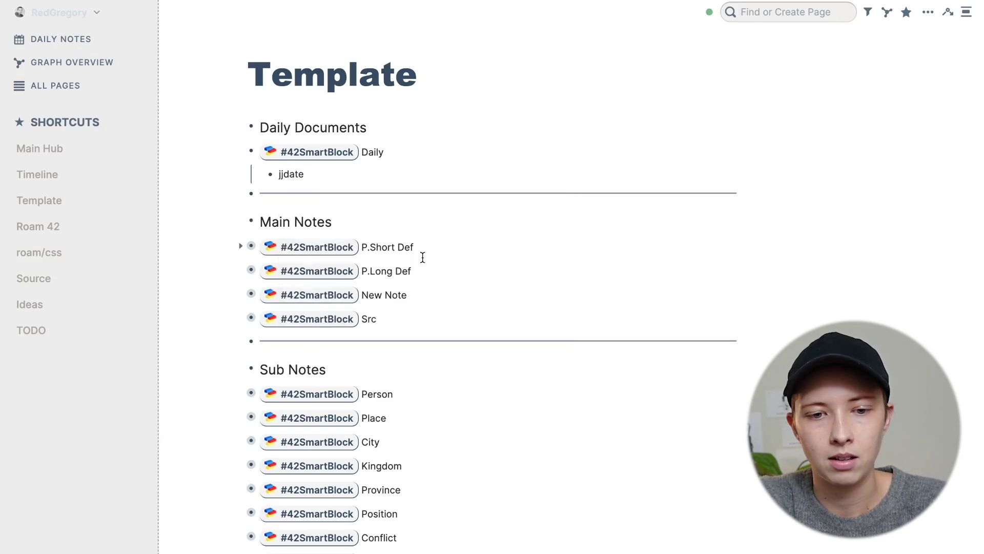
key("Return")
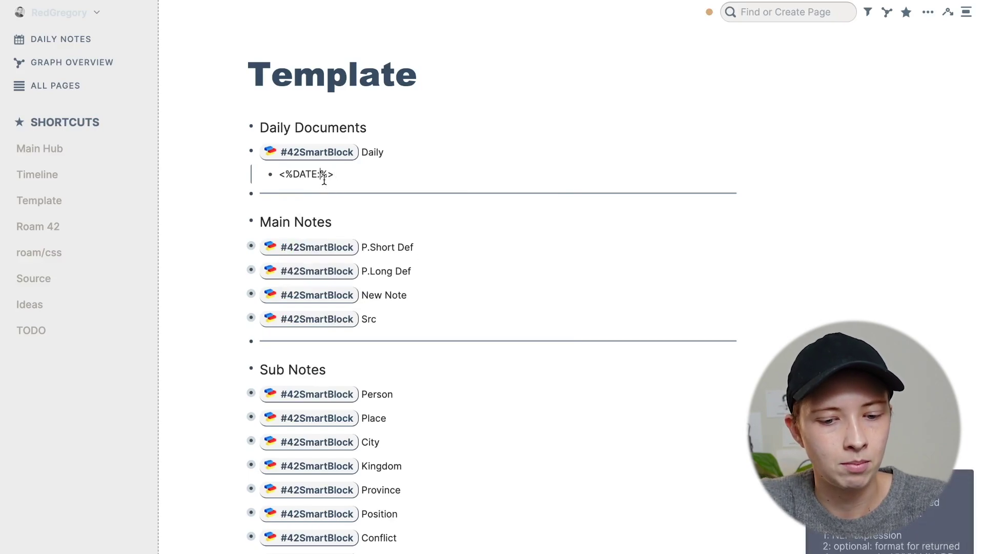
type("Today")
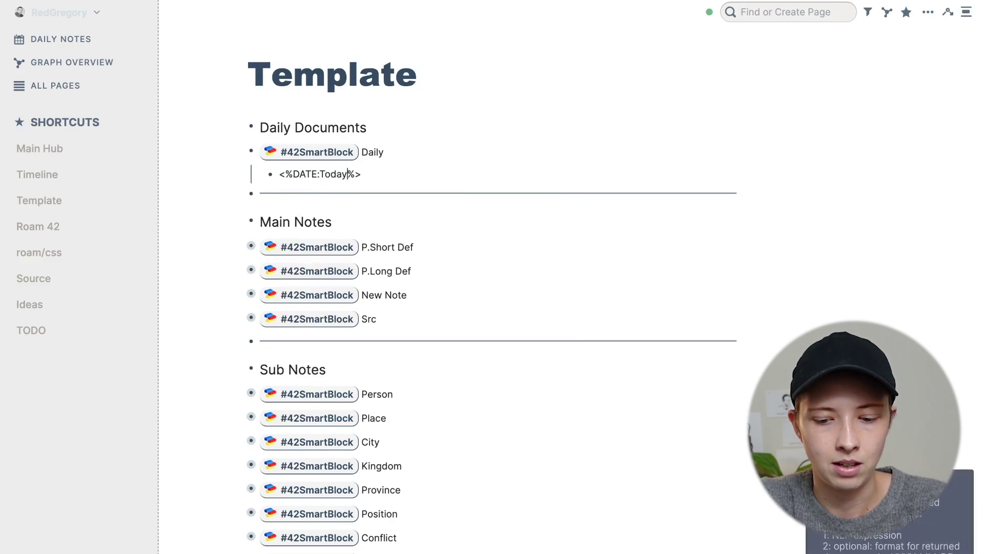
type(",")
type(" ddd")
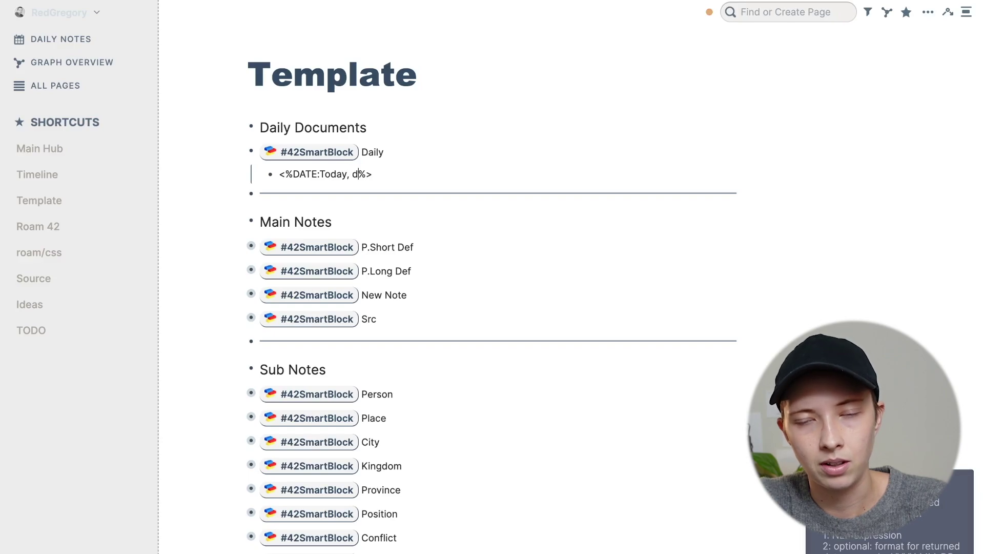
type("d%>")
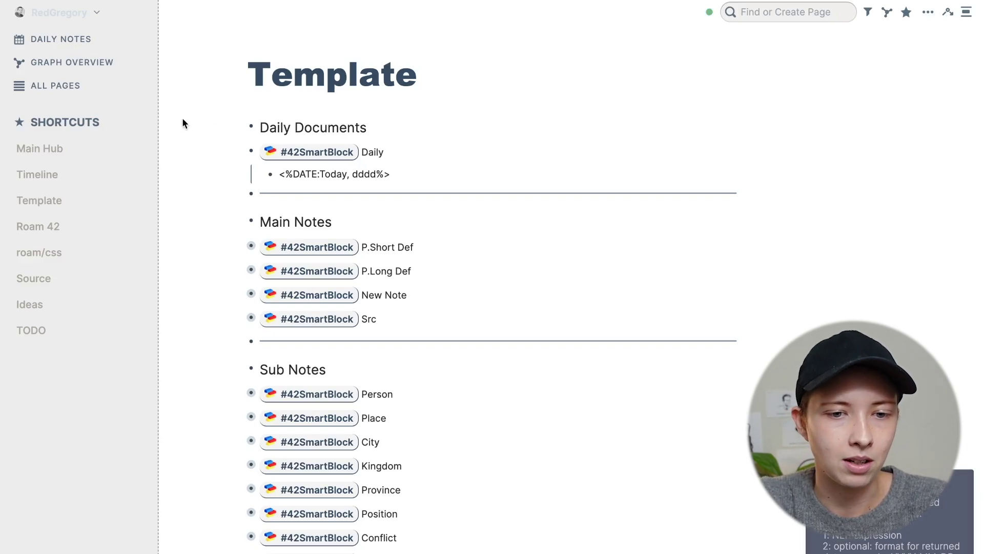
type(".")
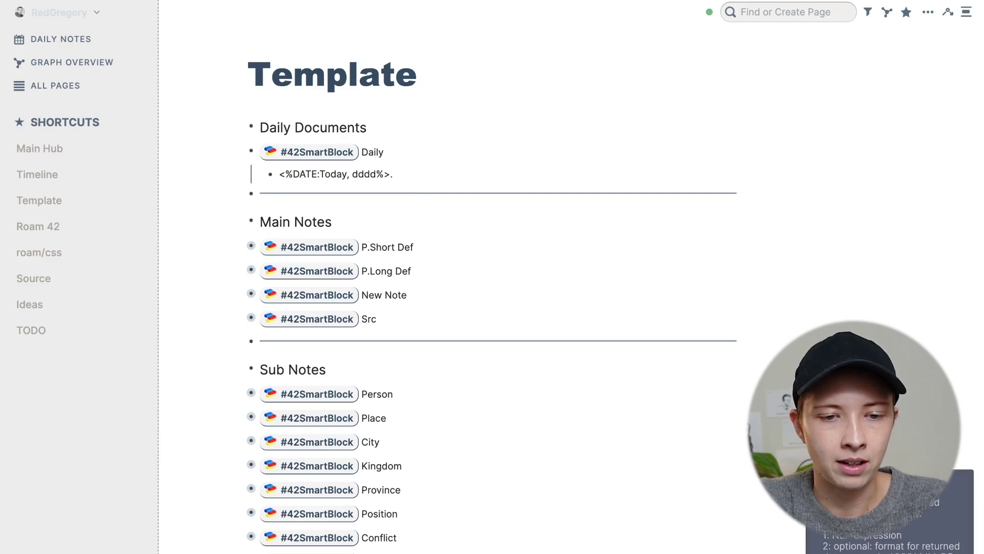
type(" jj")
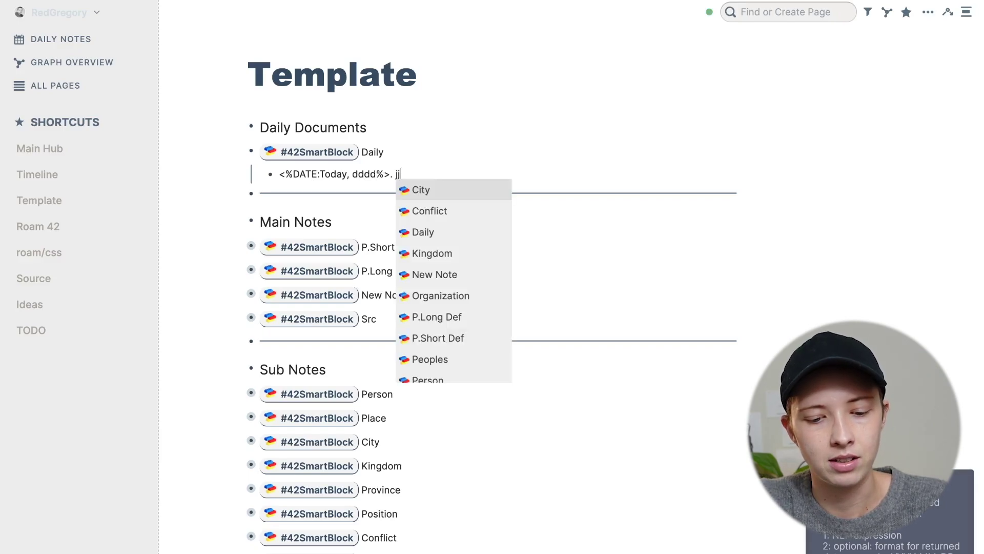
type("time")
key("Escape")
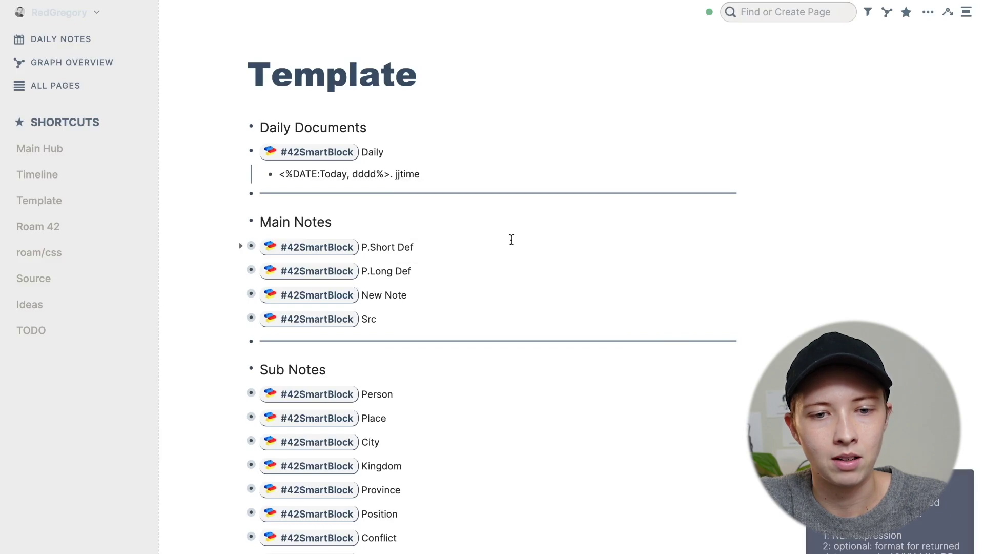
key("Return")
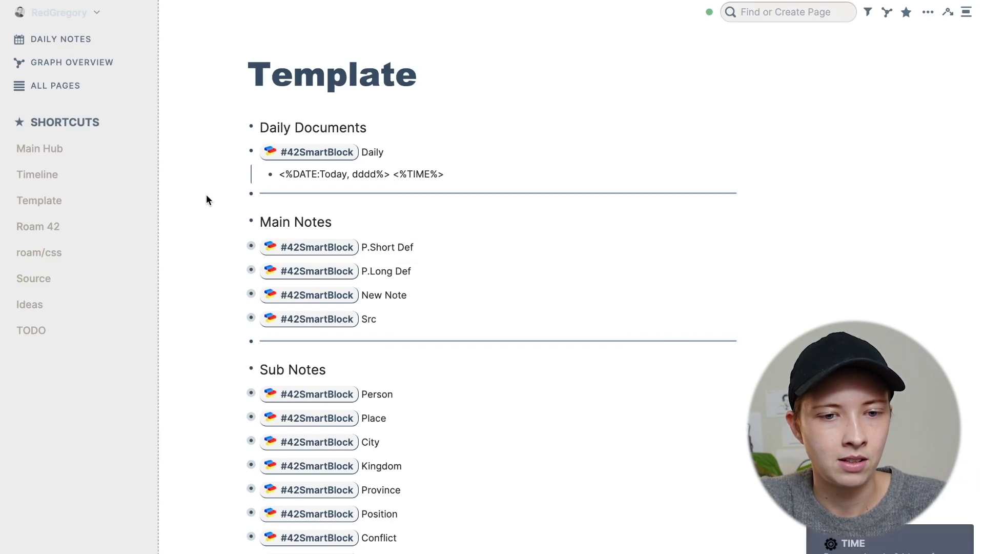
left_click(82, 39)
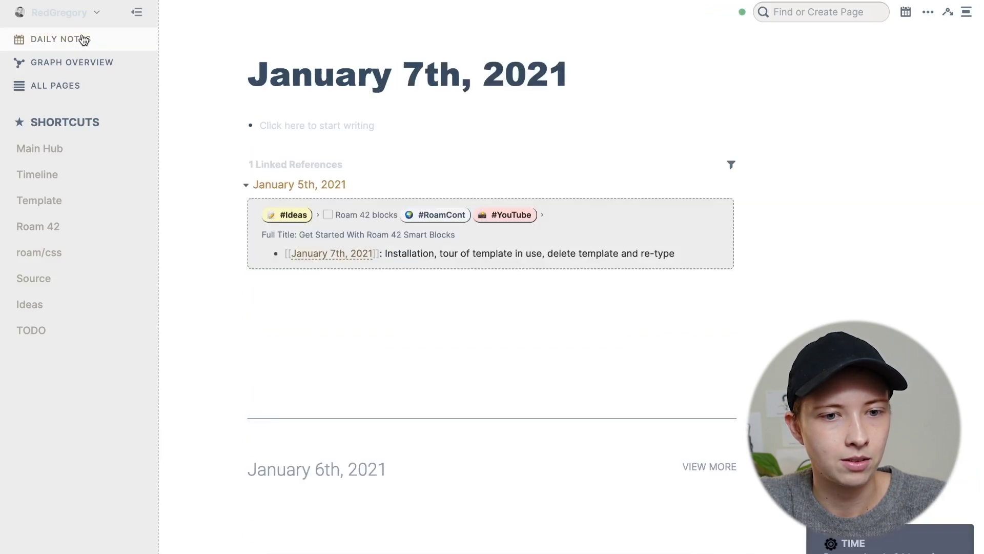
- Run the Daily SmartBlock in the January 7th note to insert Thursday 17:49
left_click(276, 119)
type("jj")
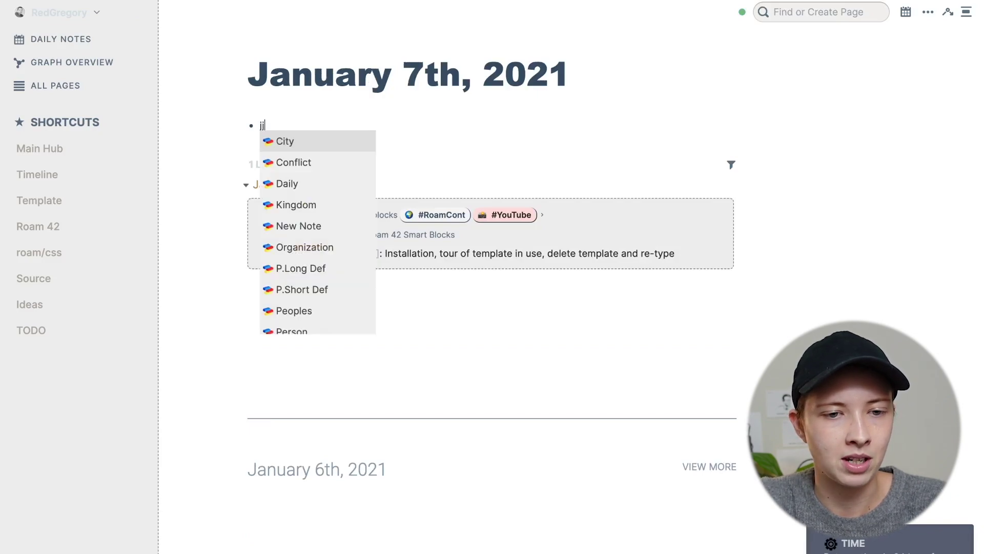
type("Dail")
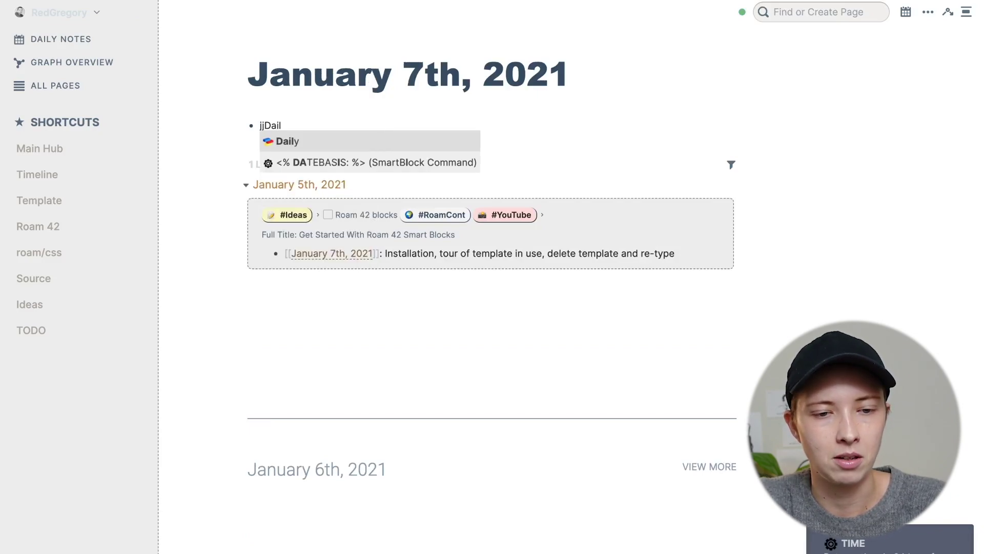
left_click(276, 145)
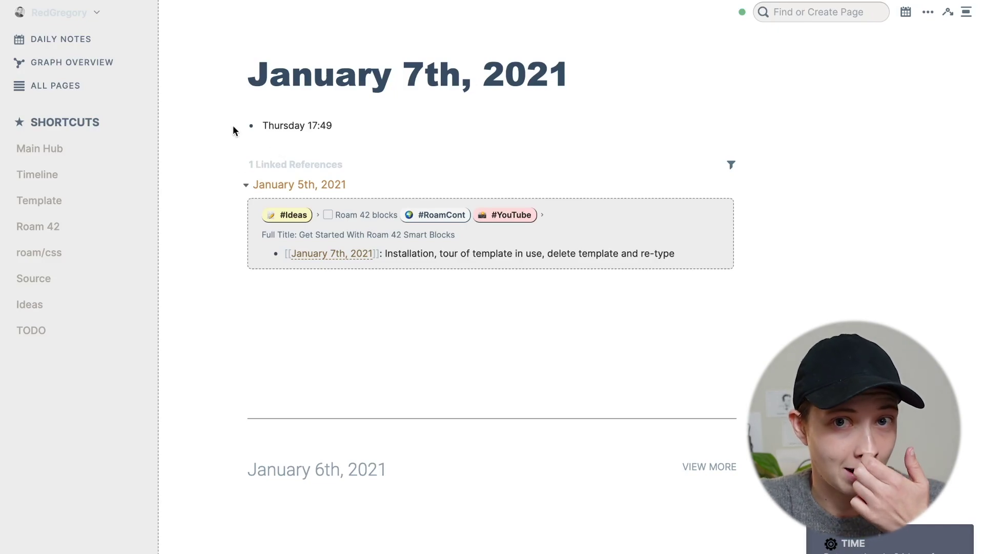
scroll(287, 123, "down", 3)
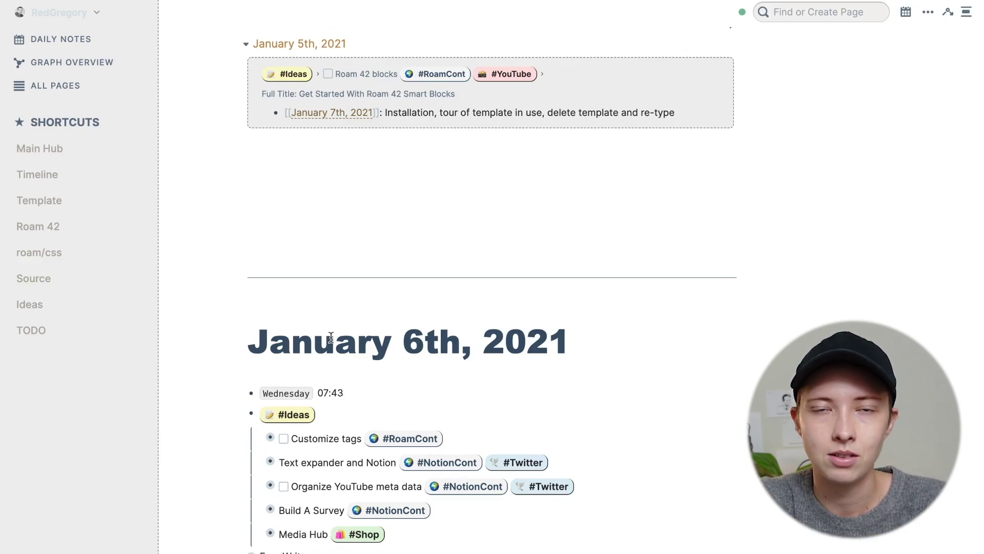
scroll(241, 282, "up", 3)
- On the Template page, wrap the <%DATE:Today, dddd%> placeholder in backticks as inline code
left_click(47, 207)
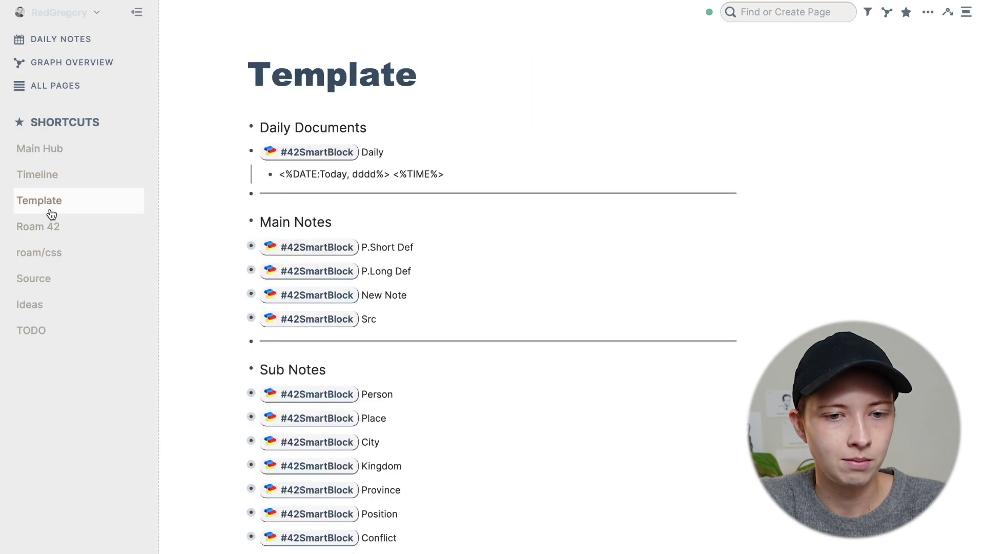
left_click(280, 173)
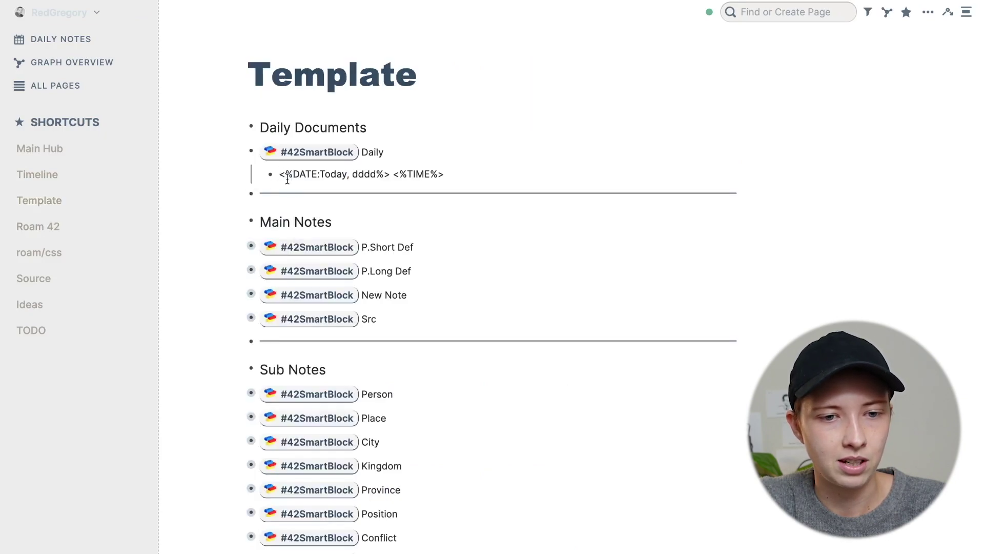
type("`")
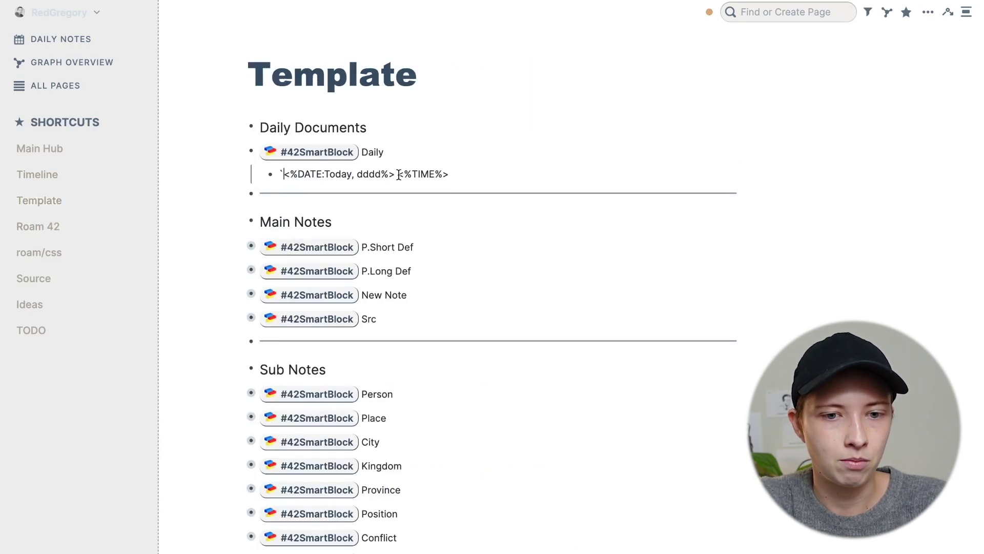
left_click(395, 175)
type("`")
left_click(165, 198)
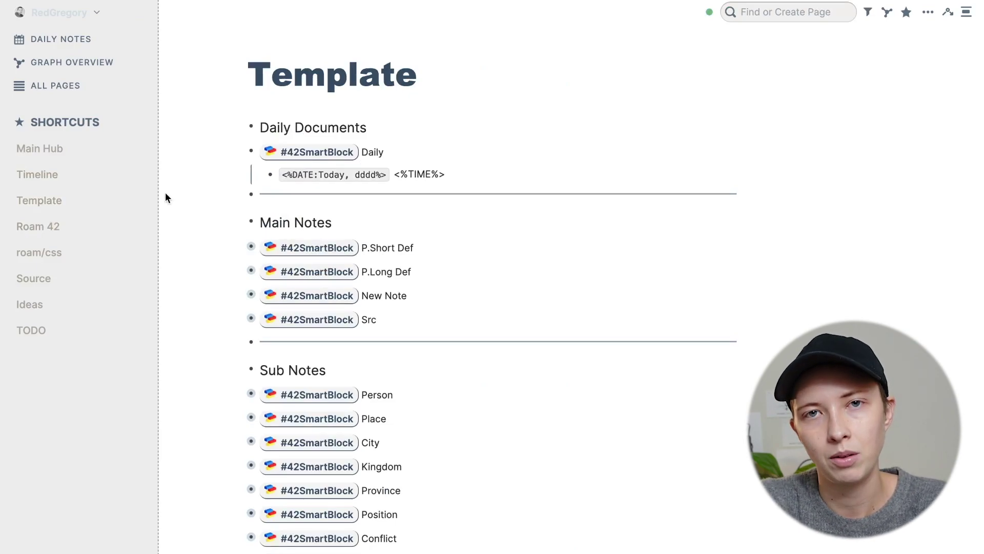
- Add an #Ideas line below it, then start a top-level #42SmartBlock Id.Meta block
left_click(501, 177)
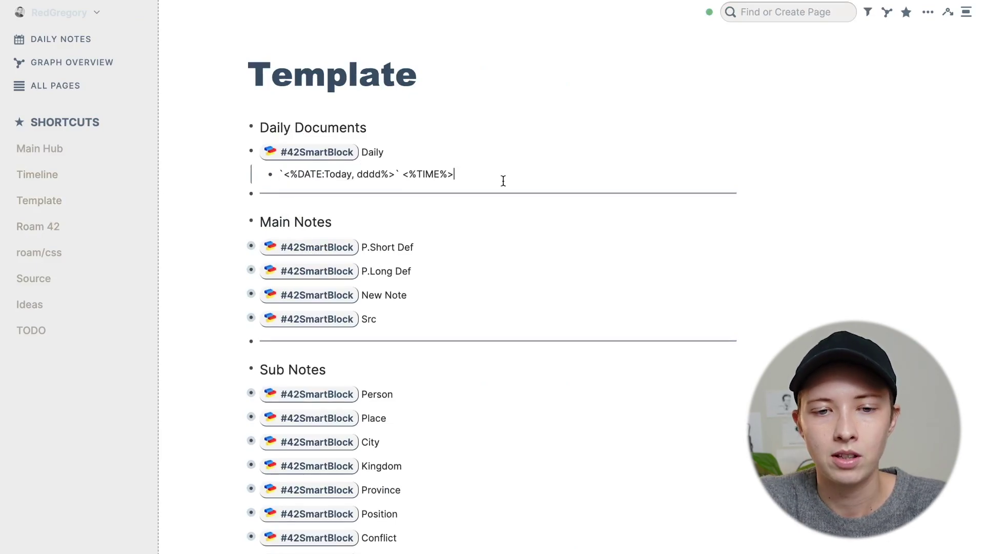
key("Return")
type("#")
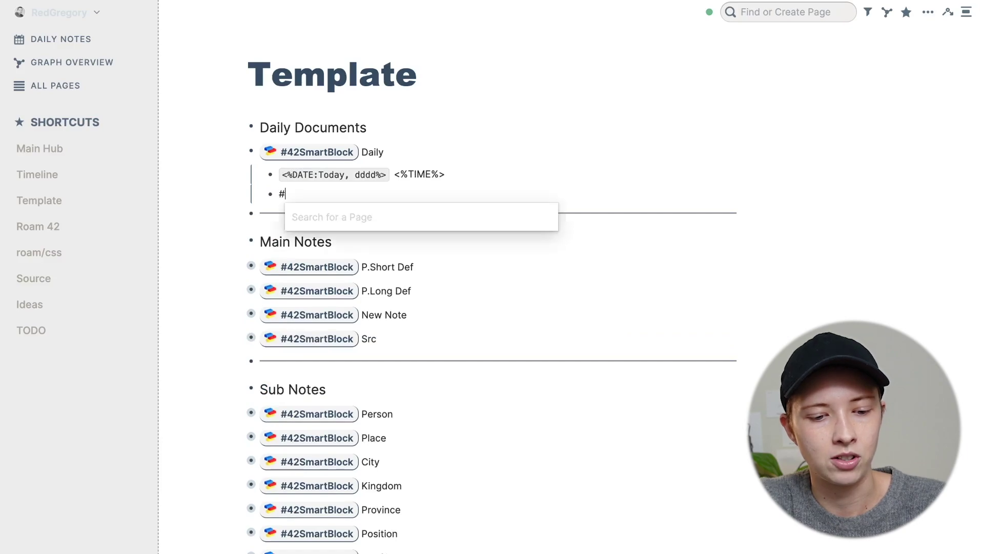
type("Ideas")
key("Return")
key("Return")
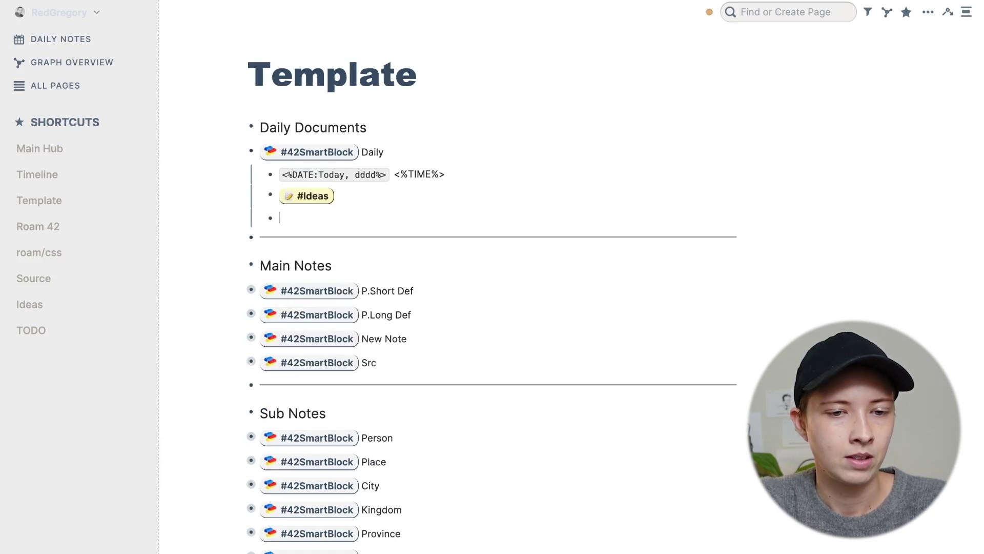
key("Tab")
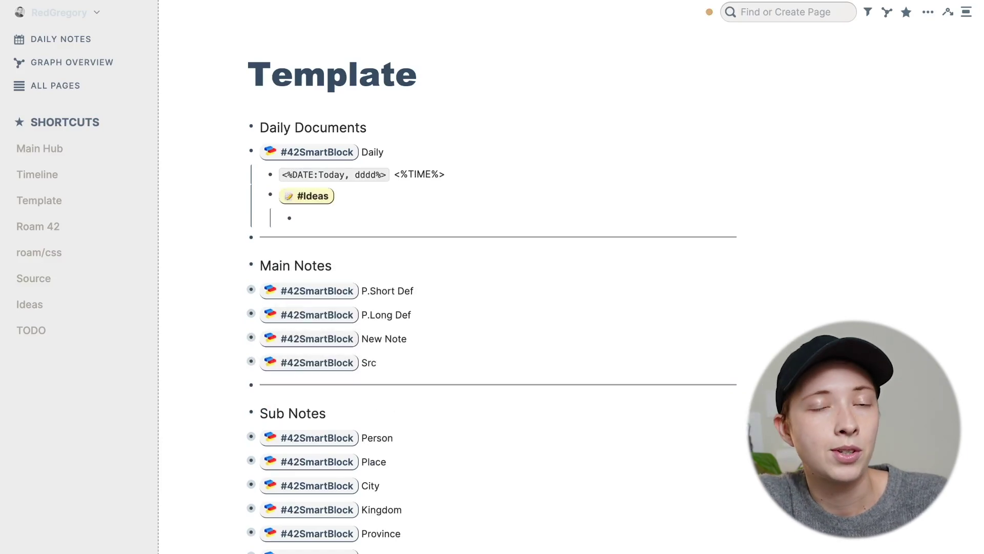
key("shift+Tab")
key("shift+Tab")
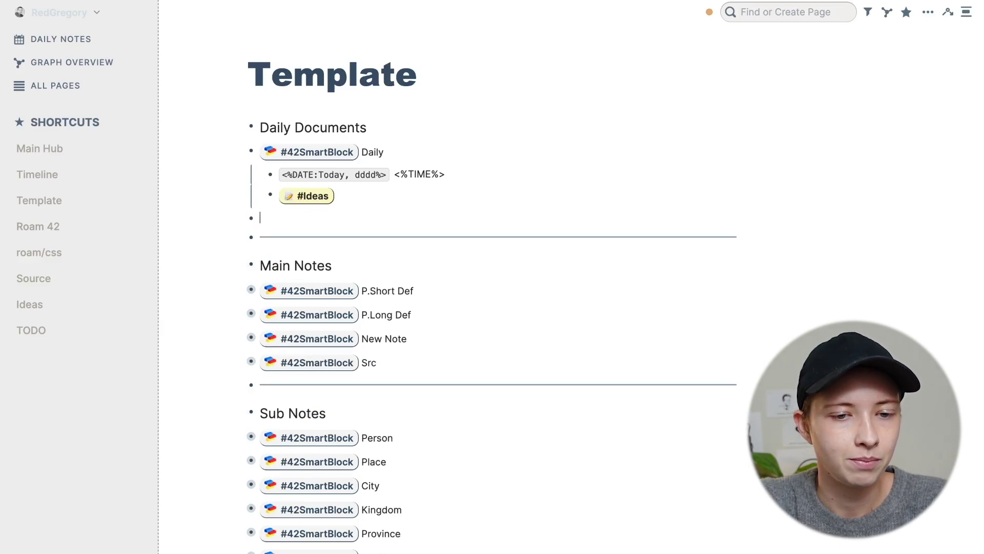
type("#4")
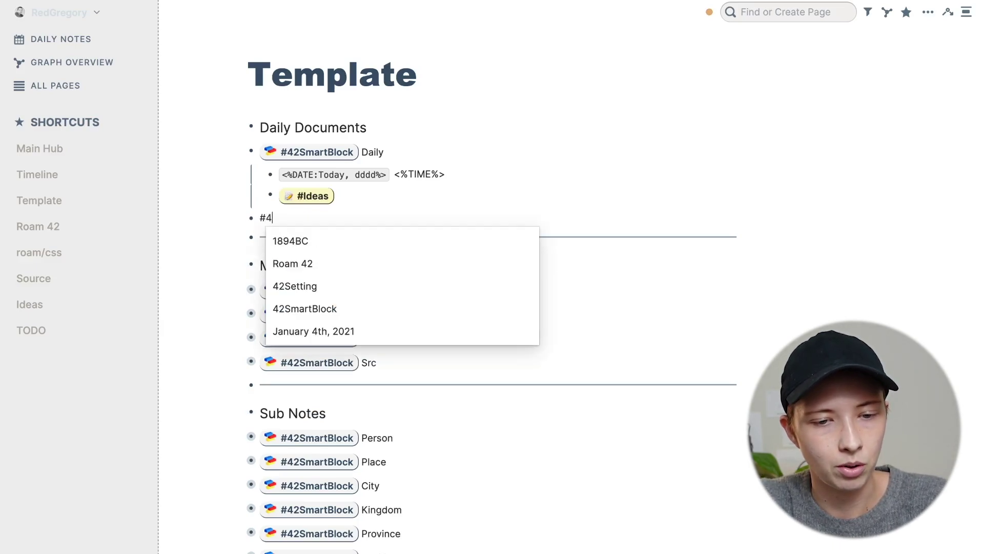
type("2Smar")
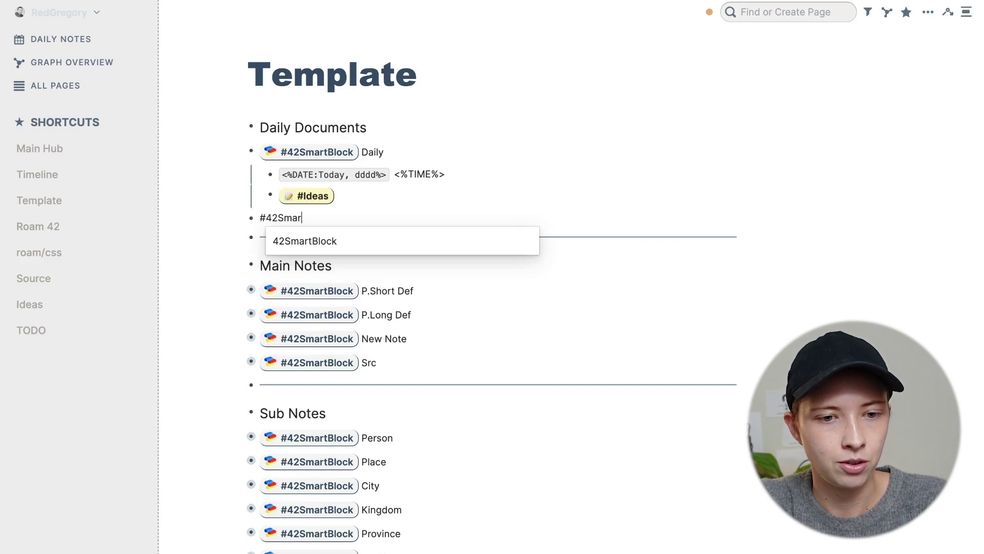
type("tBlock")
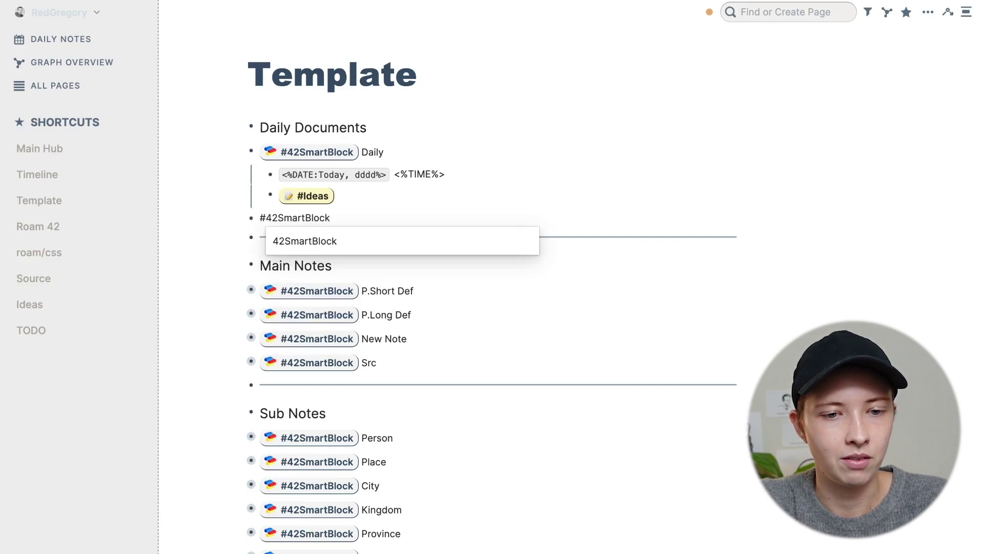
type(" Id.")
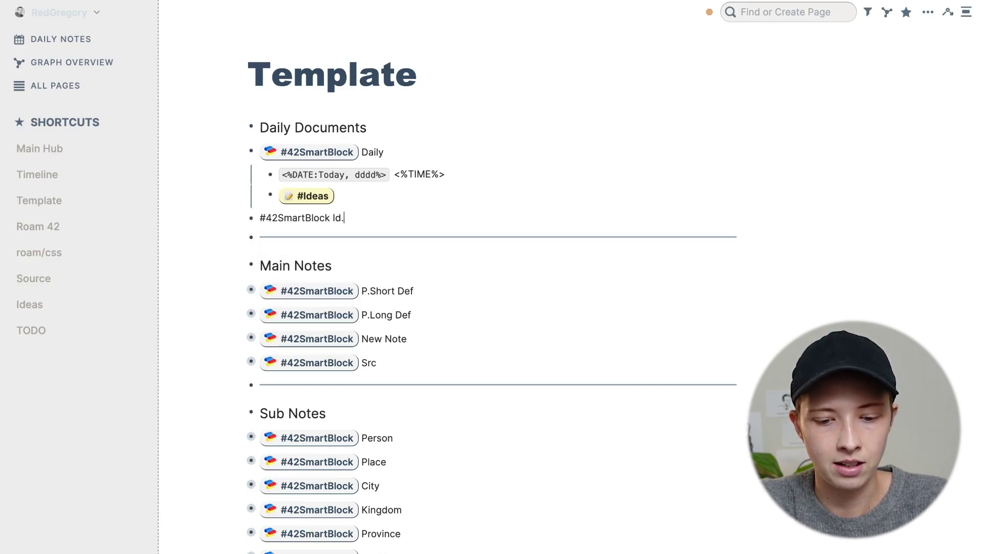
type("Meta")
- Nest Title:, Full Title: and Description: lines under the Id.Meta block
key("Return")
key("Tab")
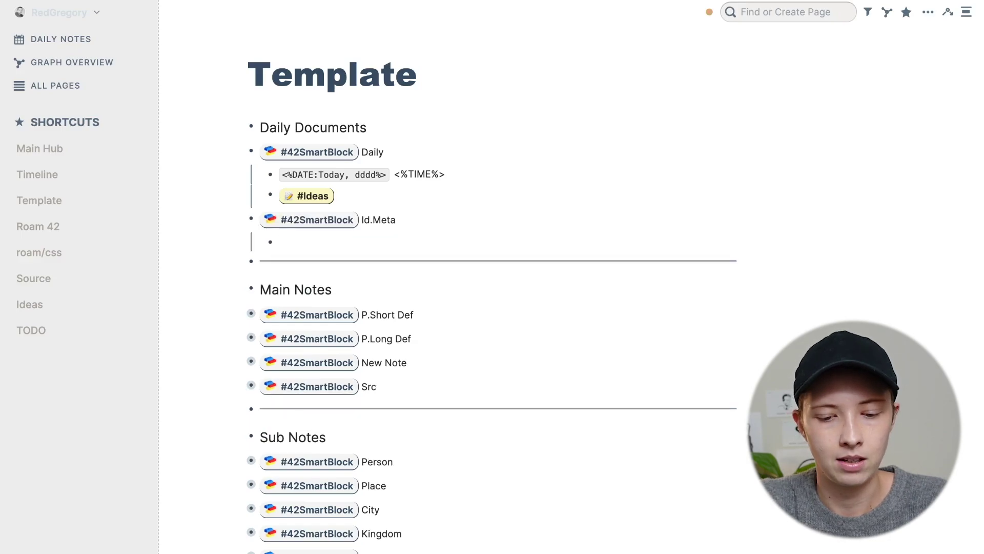
type("Title:")
key("Return")
key("Tab")
type("F")
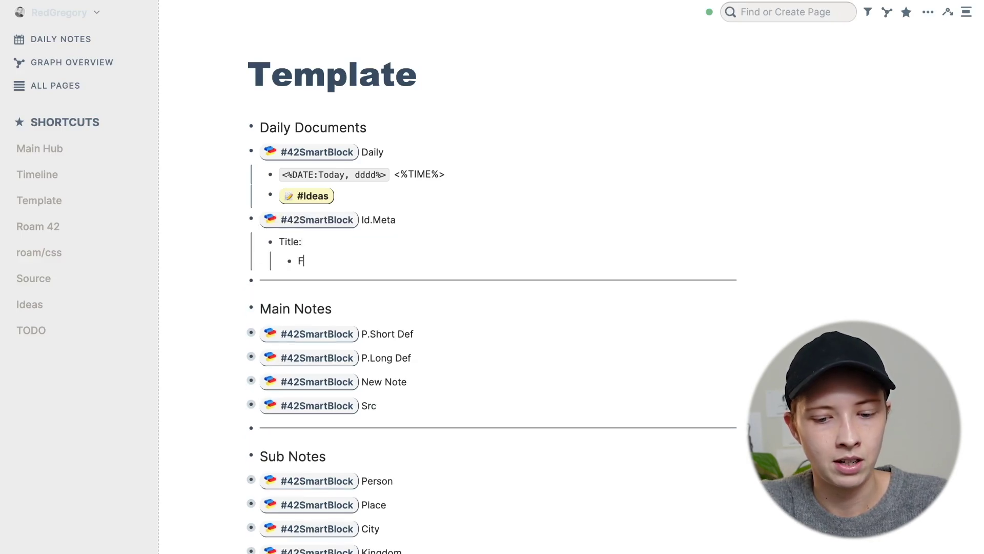
type("ull Title:")
key("Return")
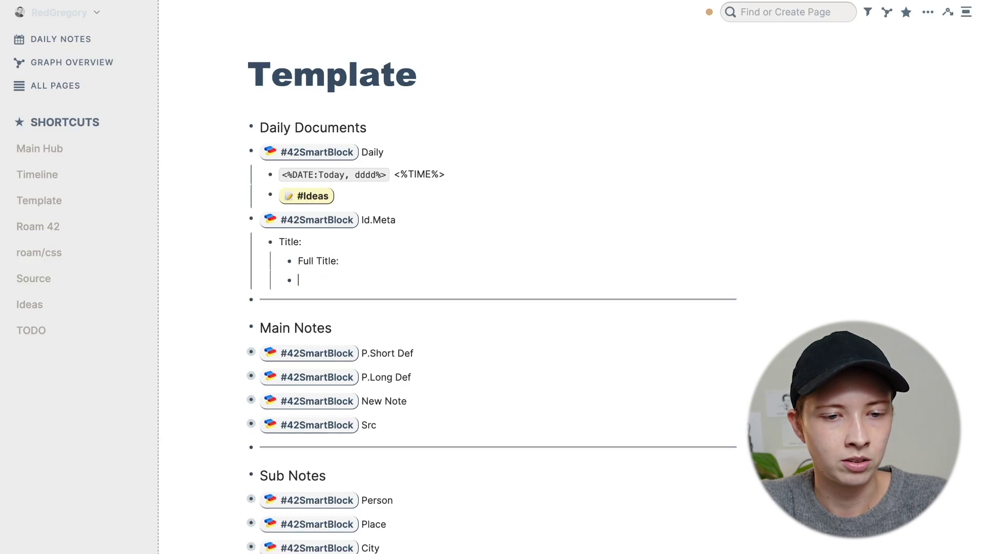
key("Tab")
type("Des")
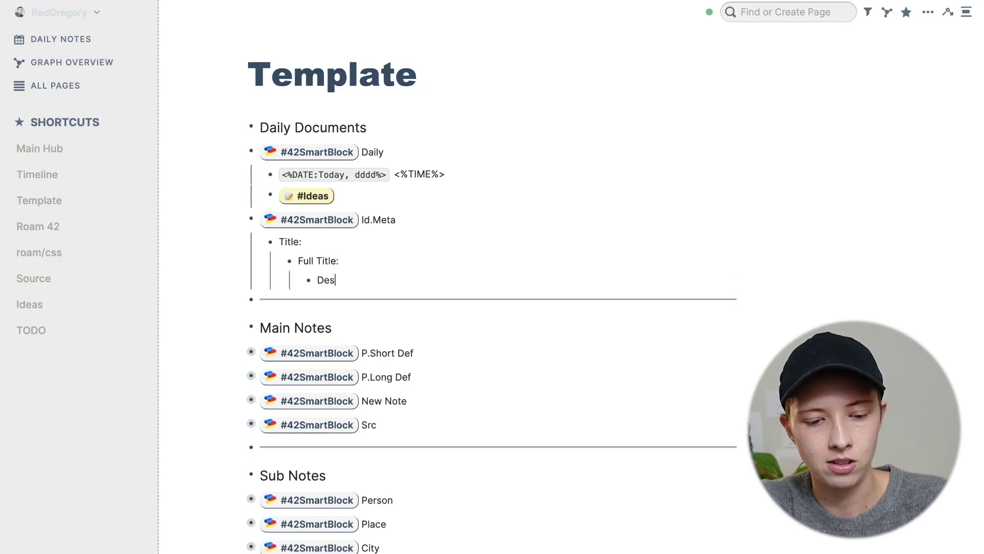
type("cription:")
- Add a slider line, collapse the Id.Meta block, and start a new empty line
key("Return")
key("shift+Tab")
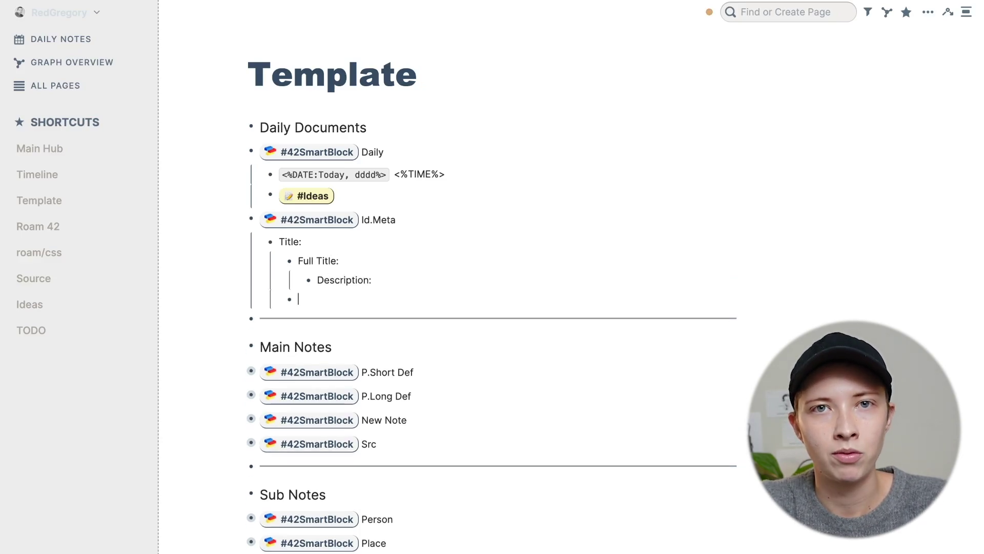
type("/slider")
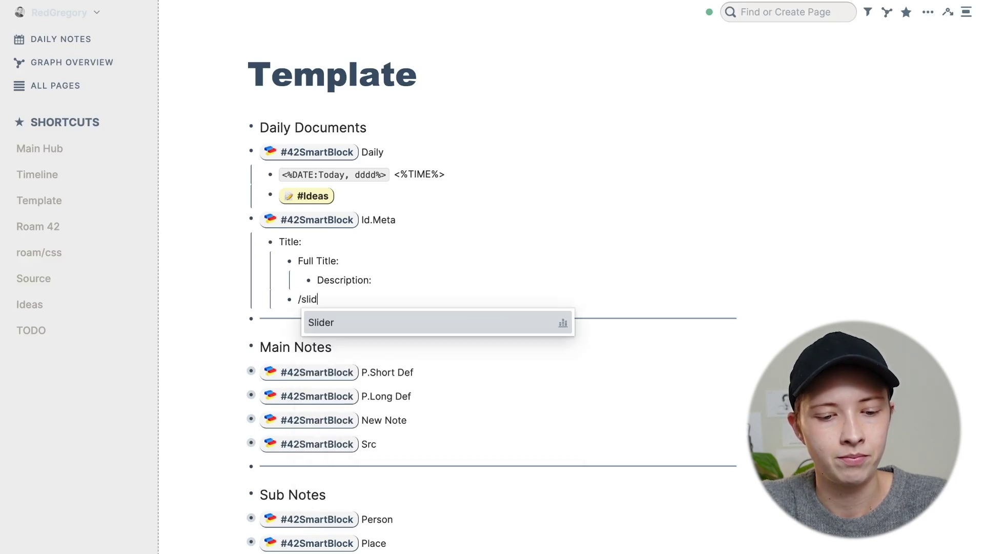
key("Return")
left_click(356, 198)
key("Return")
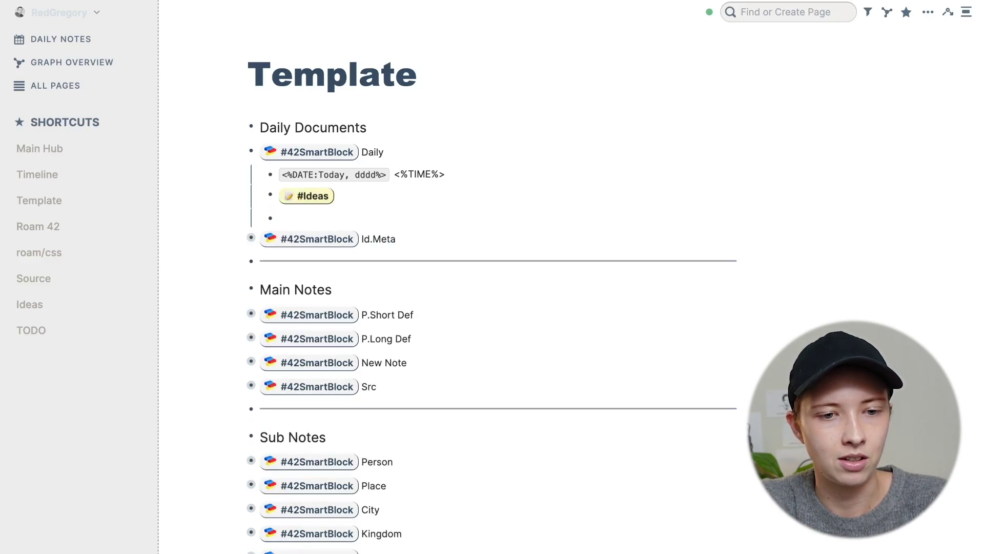
- Under #Ideas, add a nested brain-emoji 'New Idea' button that runs the Id.Meta SmartBlock
key("Tab")
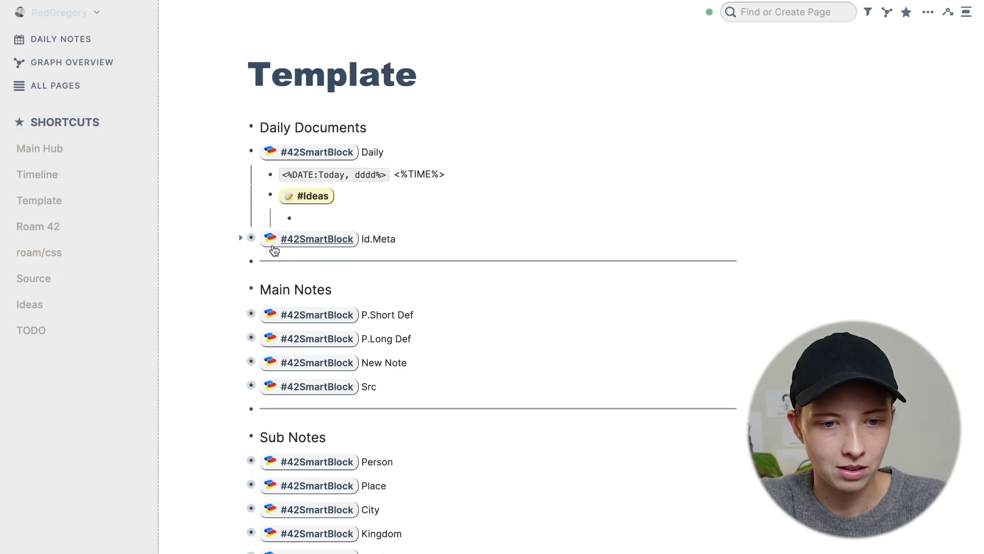
type("jj")
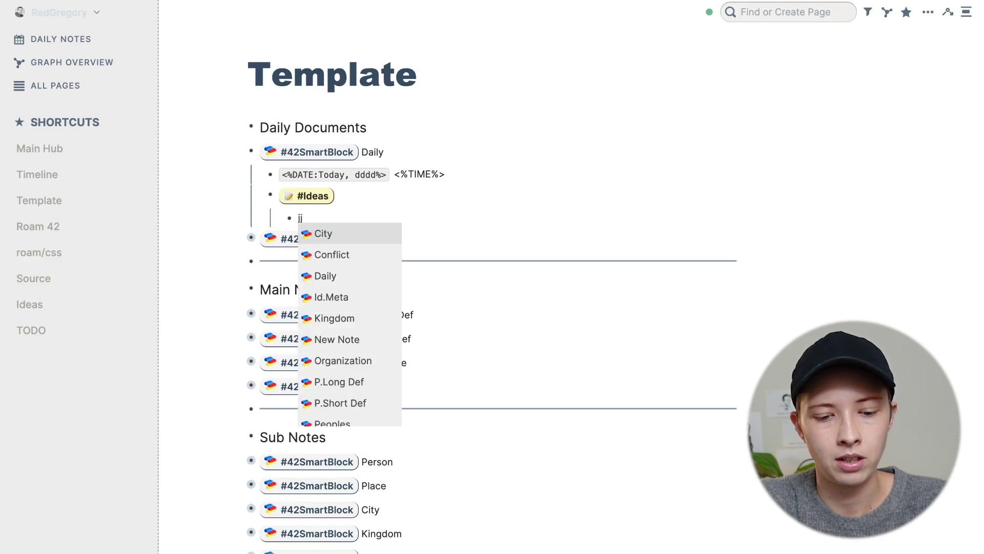
type("Button")
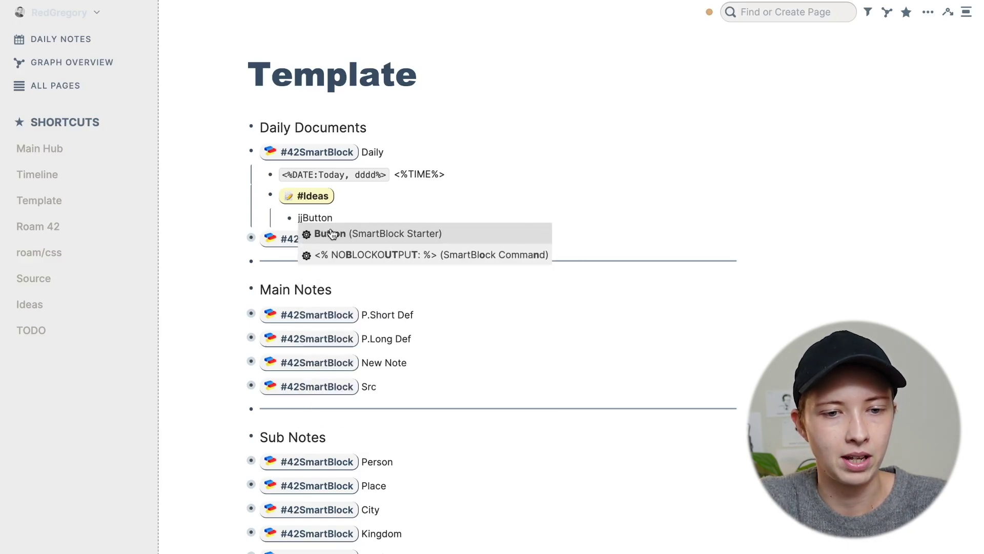
key("Escape")
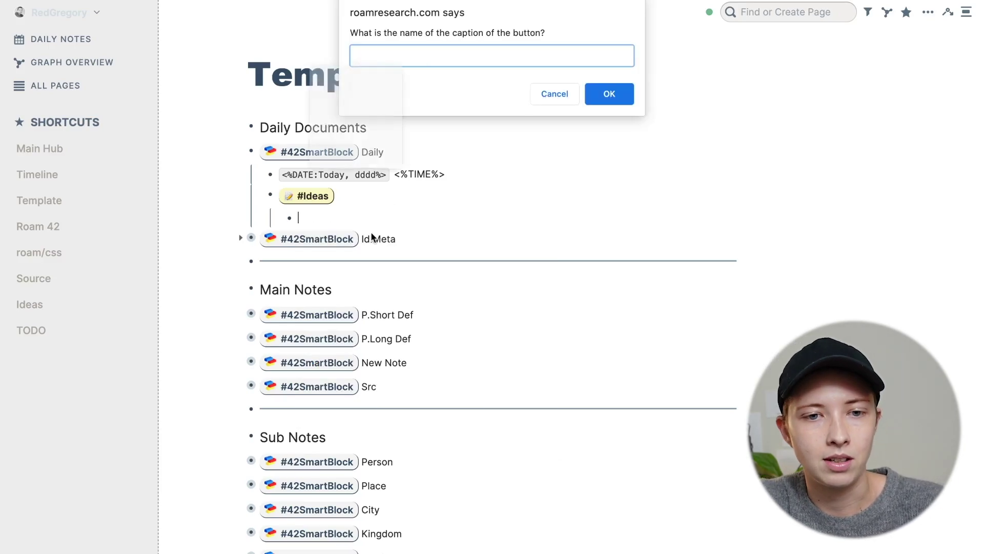
key("ctrl+super+space")
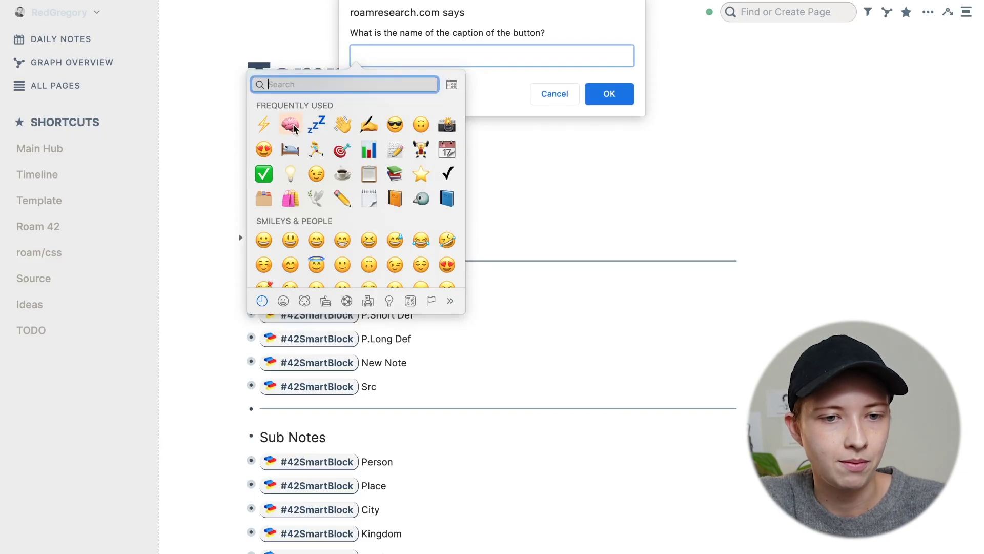
left_click(290, 124)
type("New I")
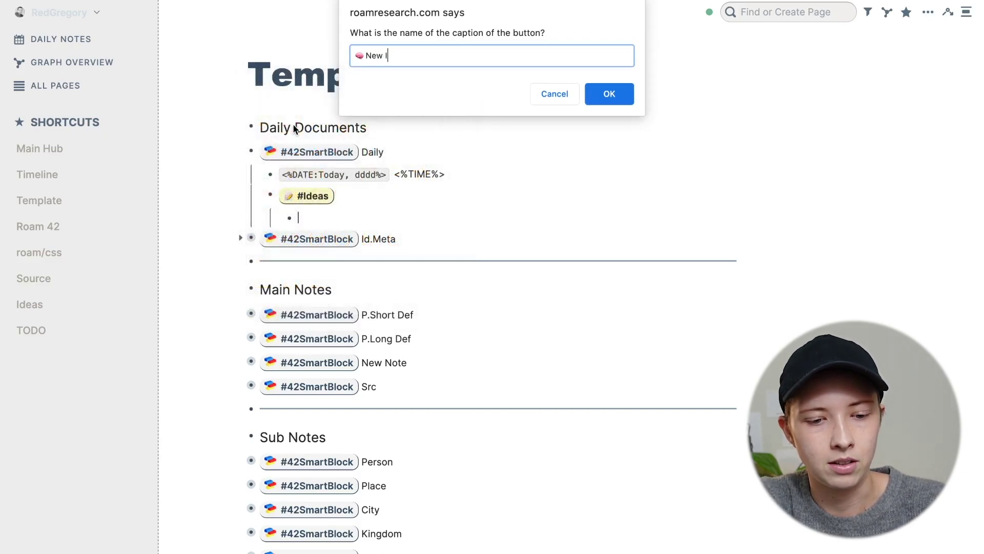
type("dea")
left_click(623, 99)
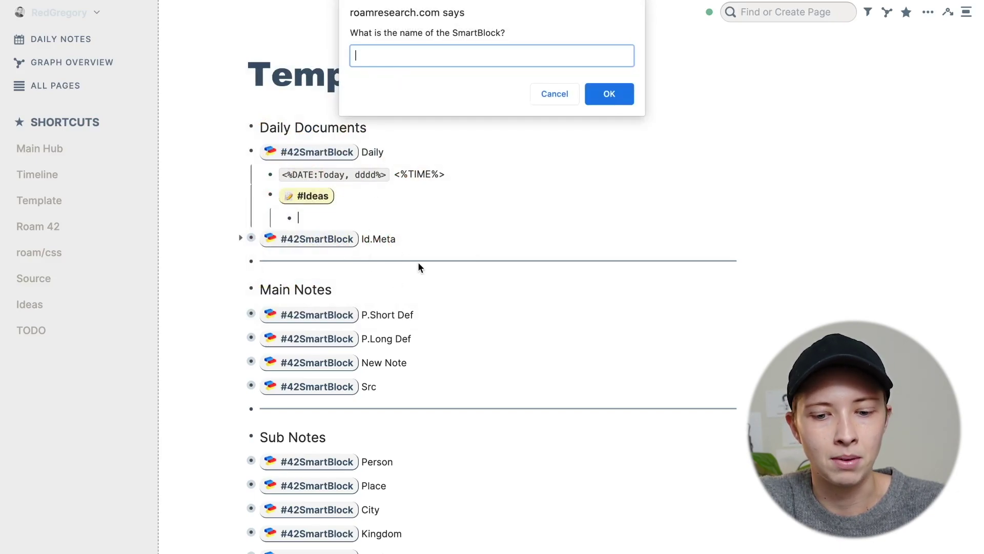
type("Id.Meta")
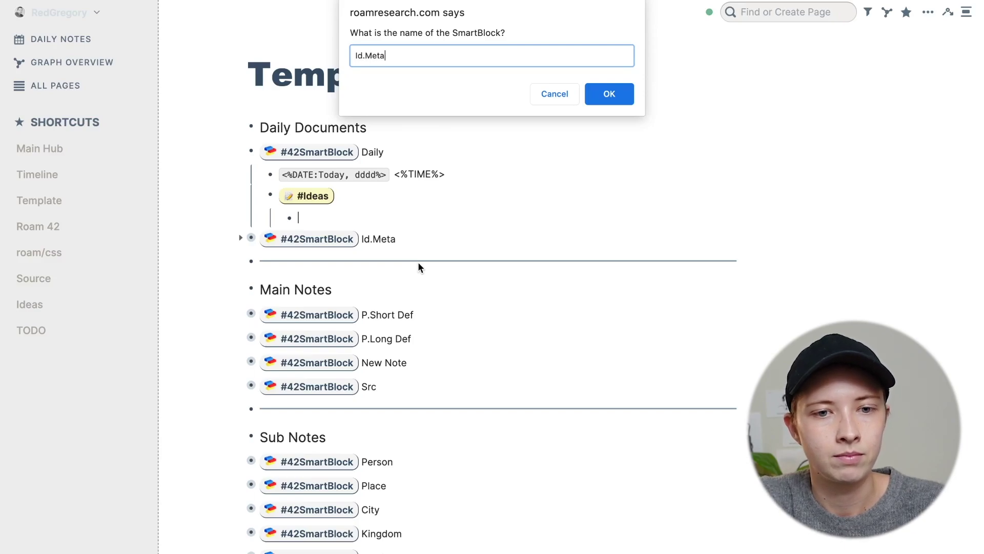
key("Return")
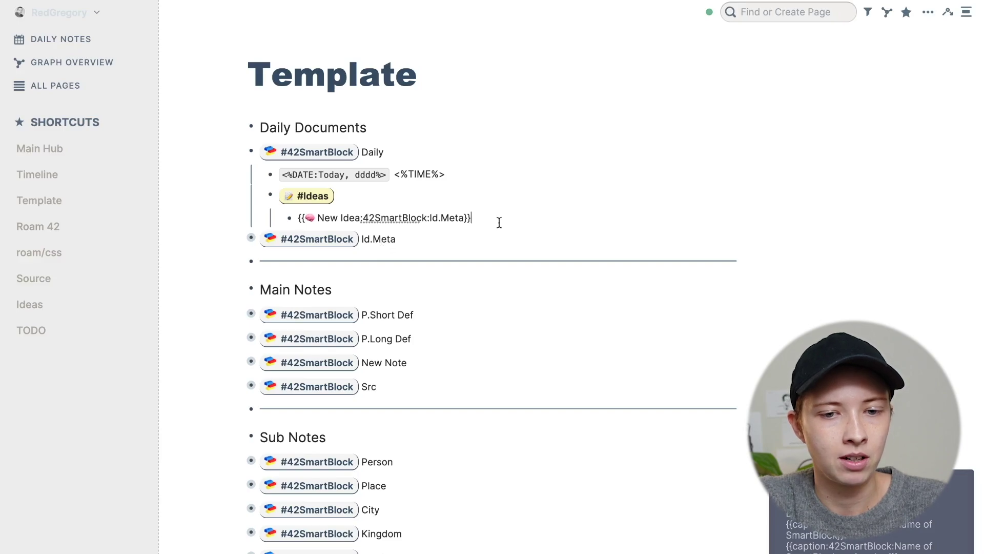
- Prefix the New Idea button with <%REPEAT:5%> and return to the January 7th daily page
left_click_drag(501, 220, 301, 222)
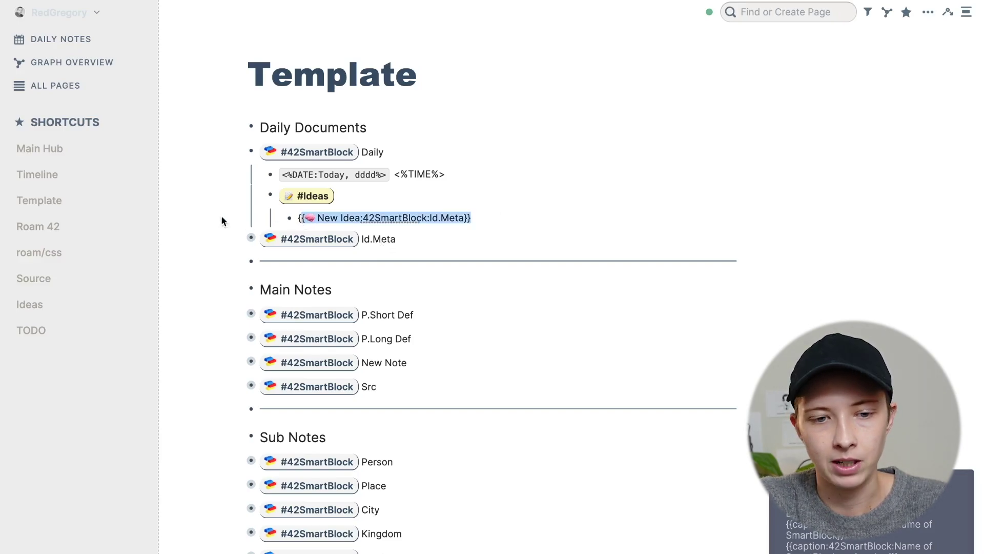
left_click(189, 218)
left_click(388, 217)
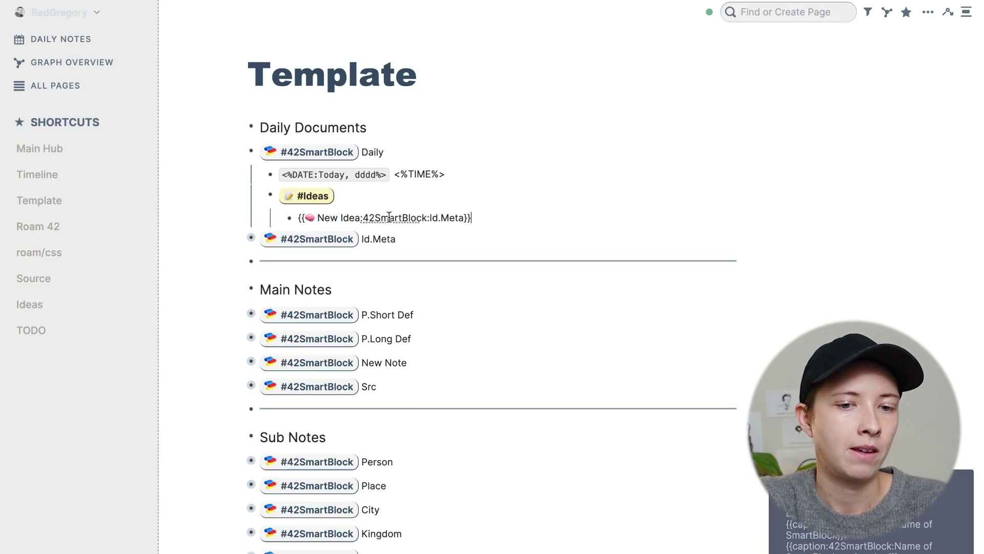
left_click(297, 218)
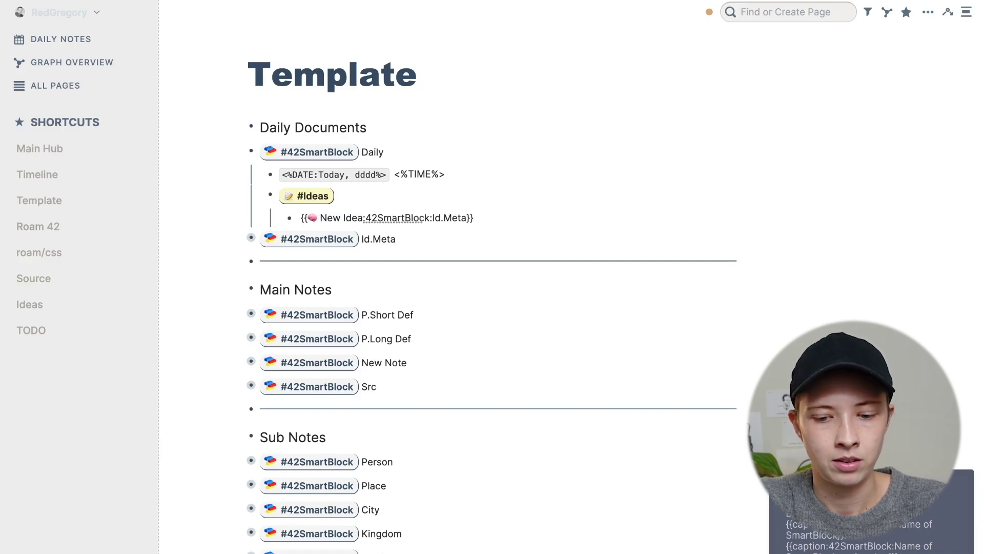
type("jjRe")
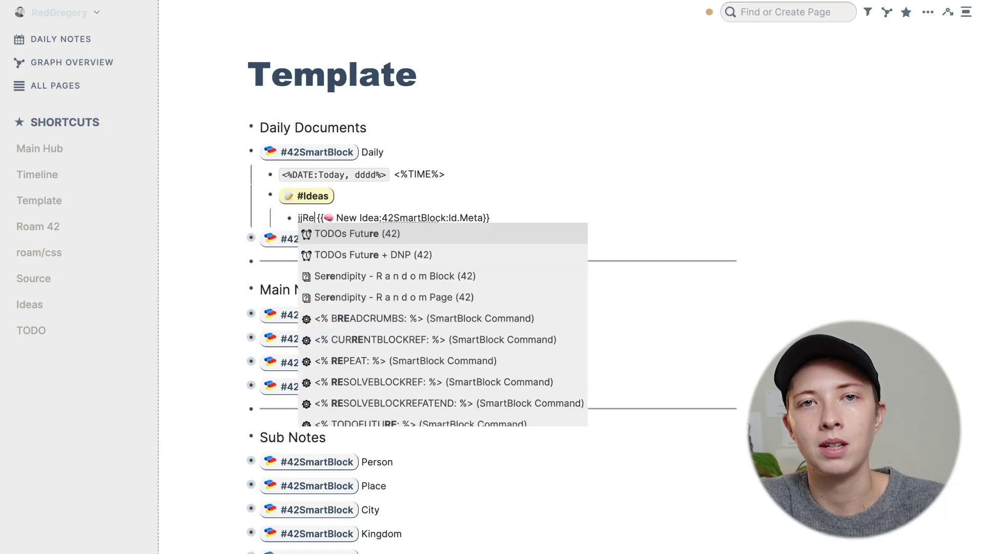
type("p")
key("Return")
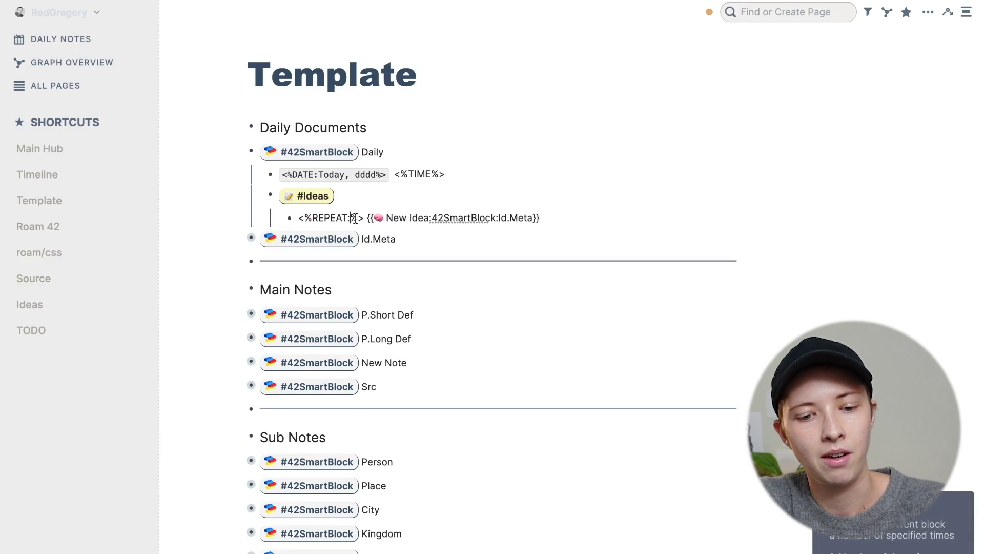
type("5")
left_click(73, 39)
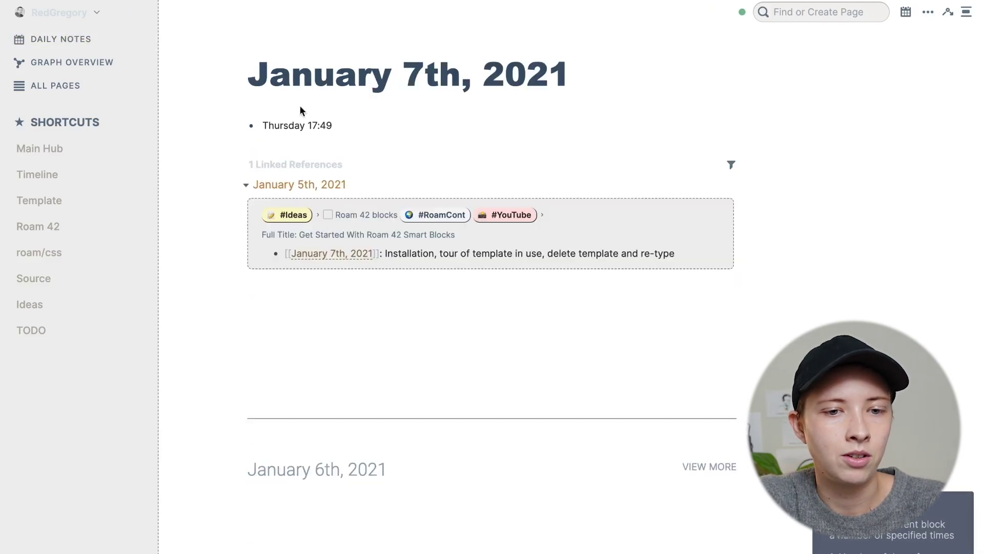
- Replace January 7th's old weekday and time line by running the Daily SmartBlock with jjdaily
left_click_drag(351, 124, 261, 126)
key("BackSpace")
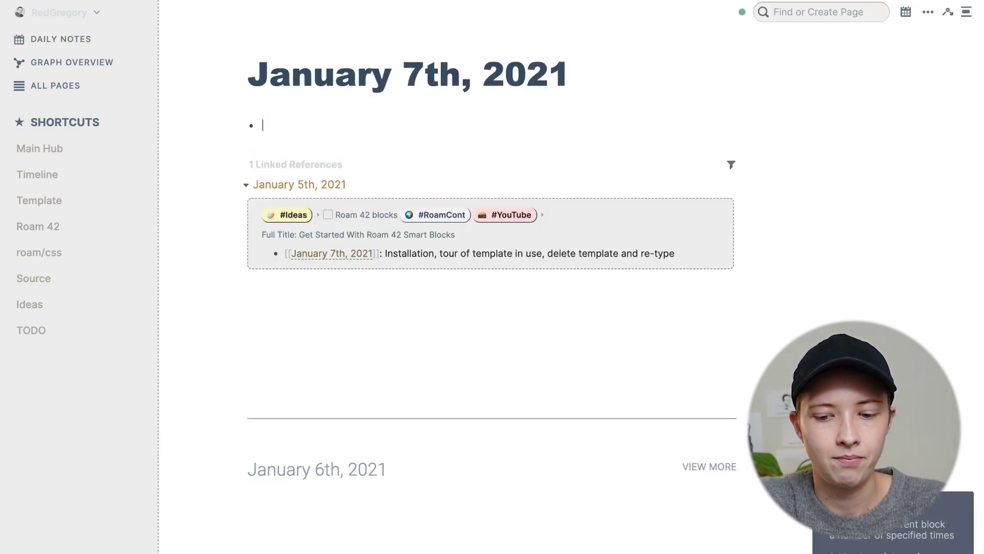
type("jjdaily")
key("Return")
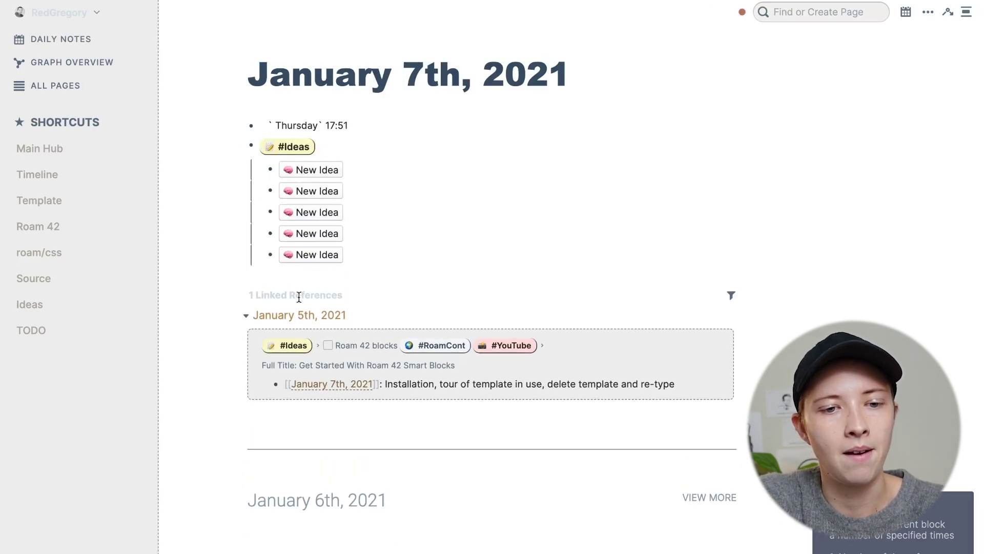
- Run the first New Idea button, then delete the two extra New Idea blocks
left_click(379, 148)
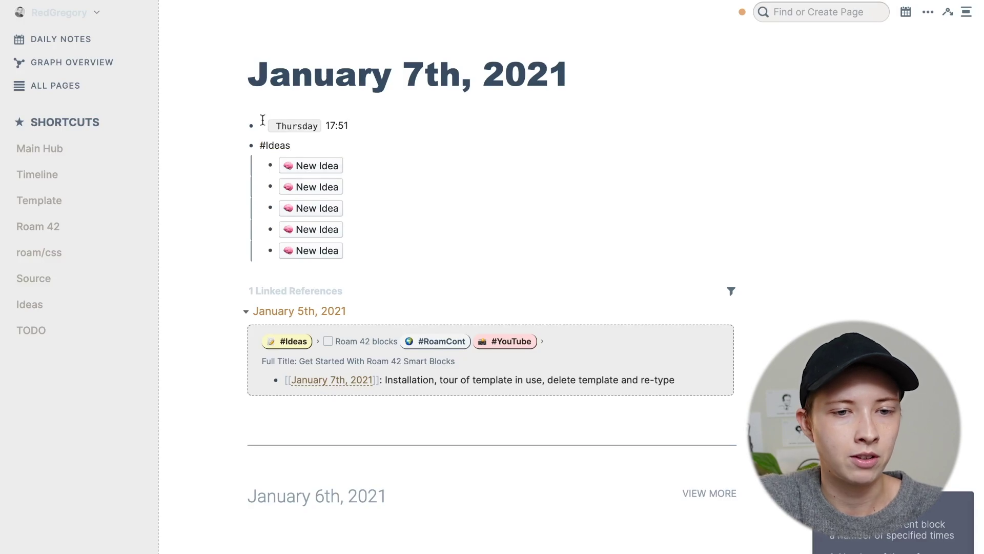
left_click(183, 178)
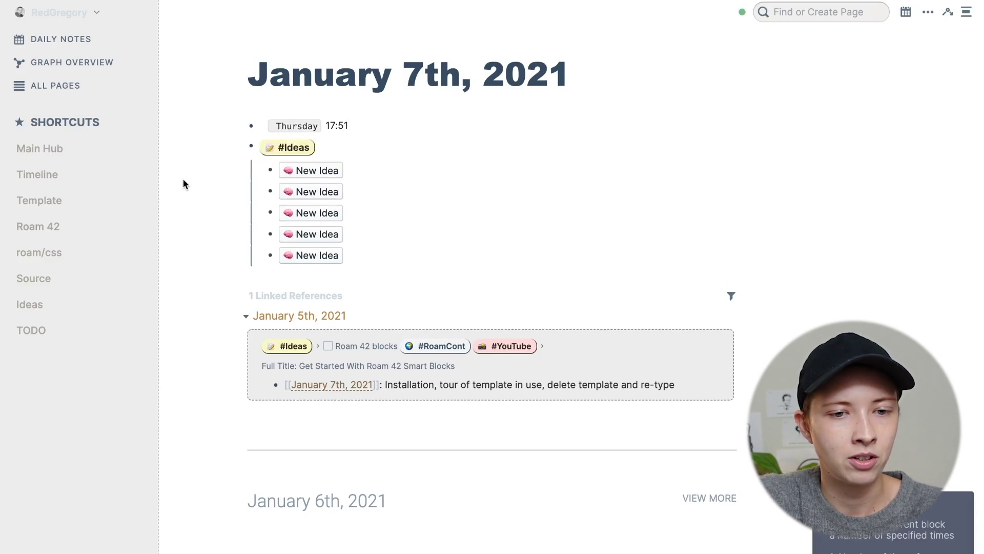
left_click(312, 174)
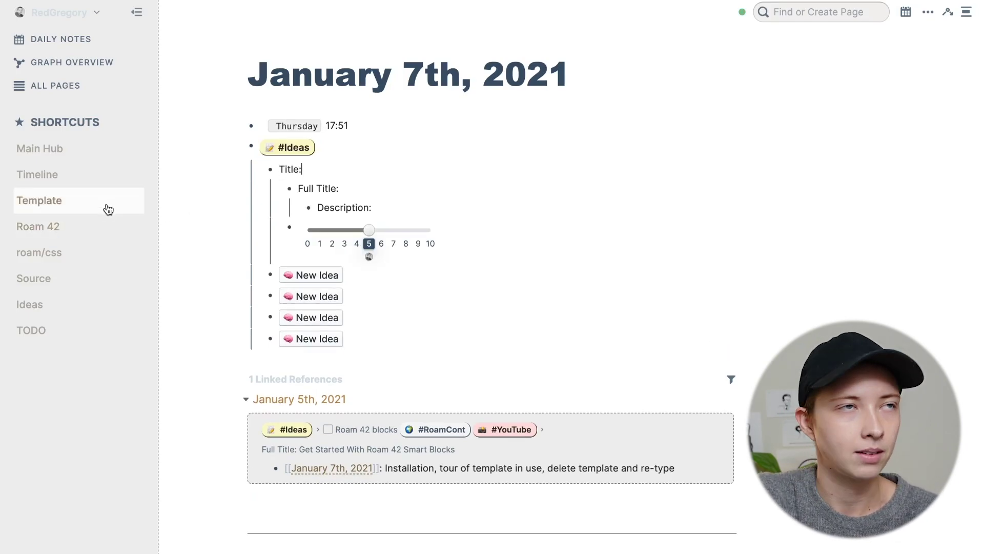
left_click_drag(379, 340, 201, 321)
key("BackSpace")
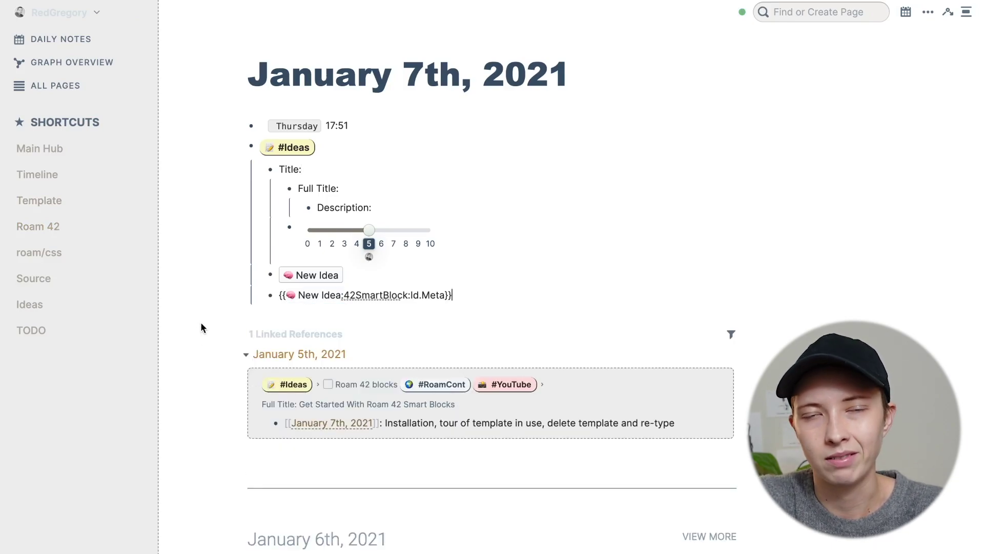
key("Escape")
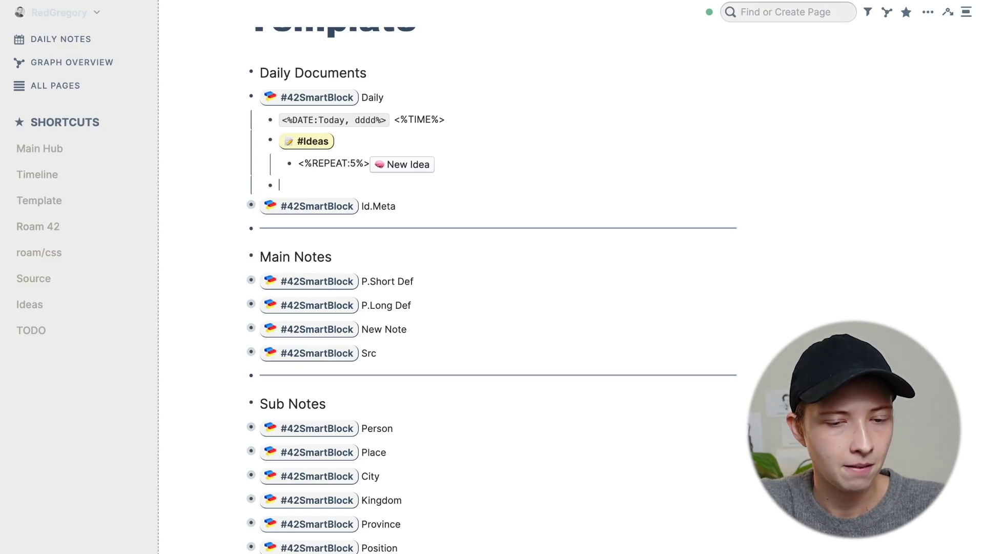
- Add an <%IFDAYOFWEEK:6%> #Newsletter line with an empty nested bullet below it
type("jj")
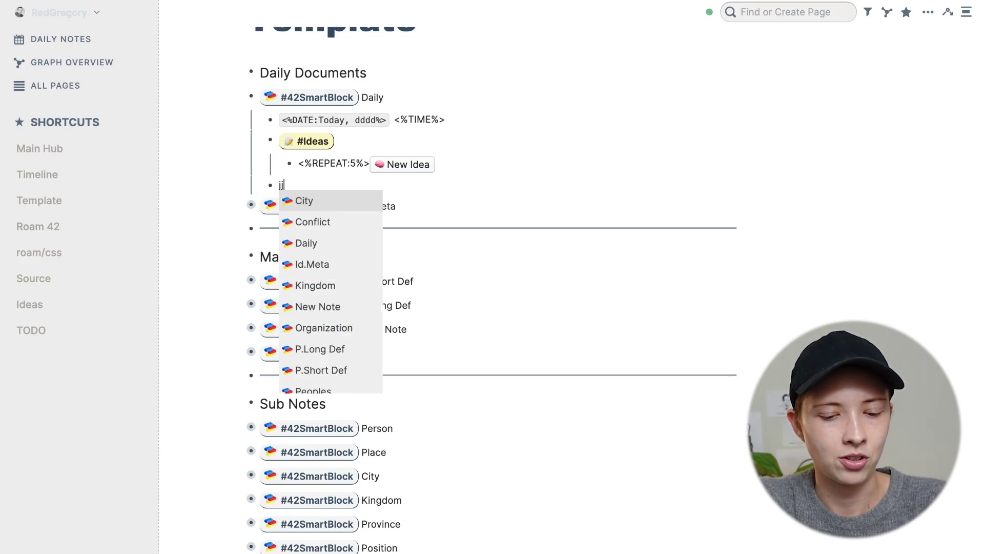
type("i")
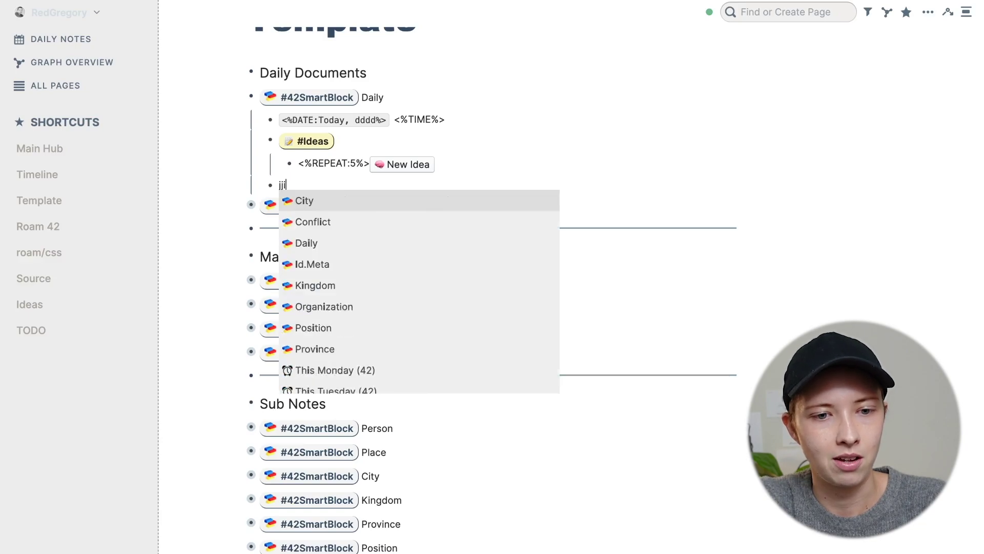
type("fday")
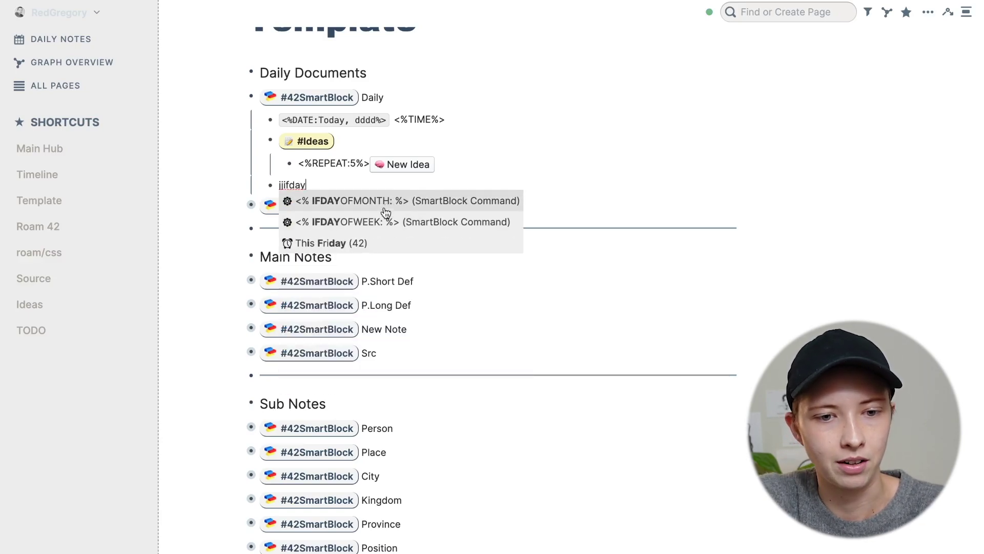
left_click(413, 225)
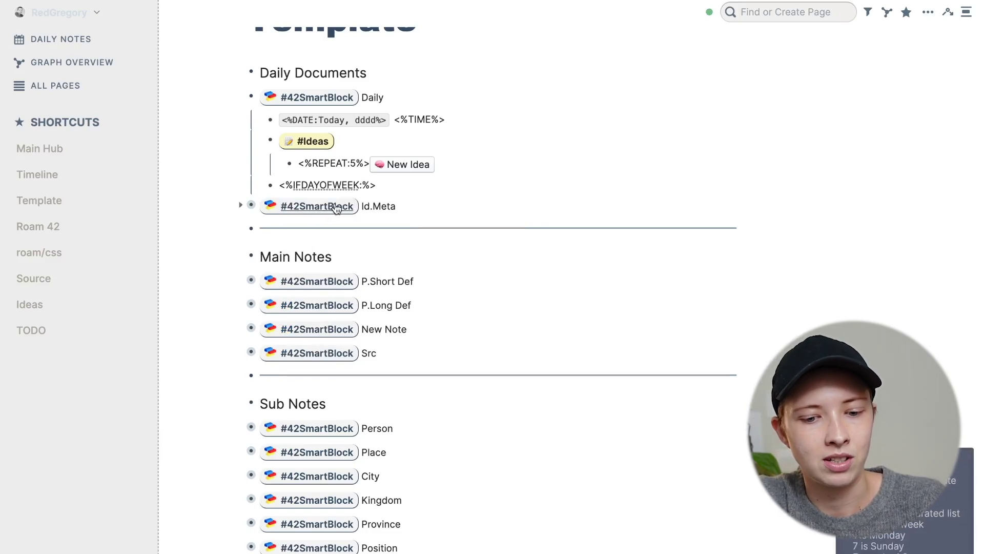
type("6")
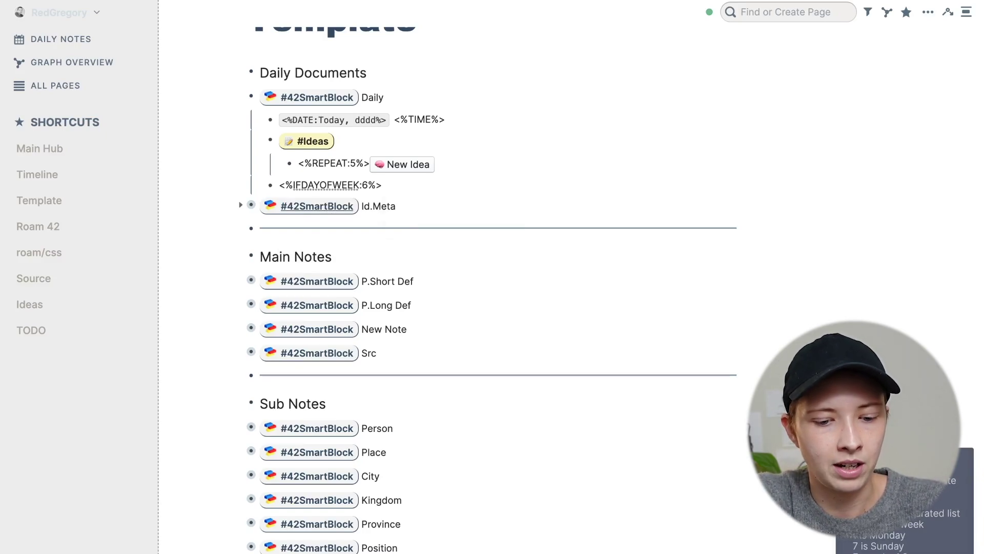
type("#New")
key("Return")
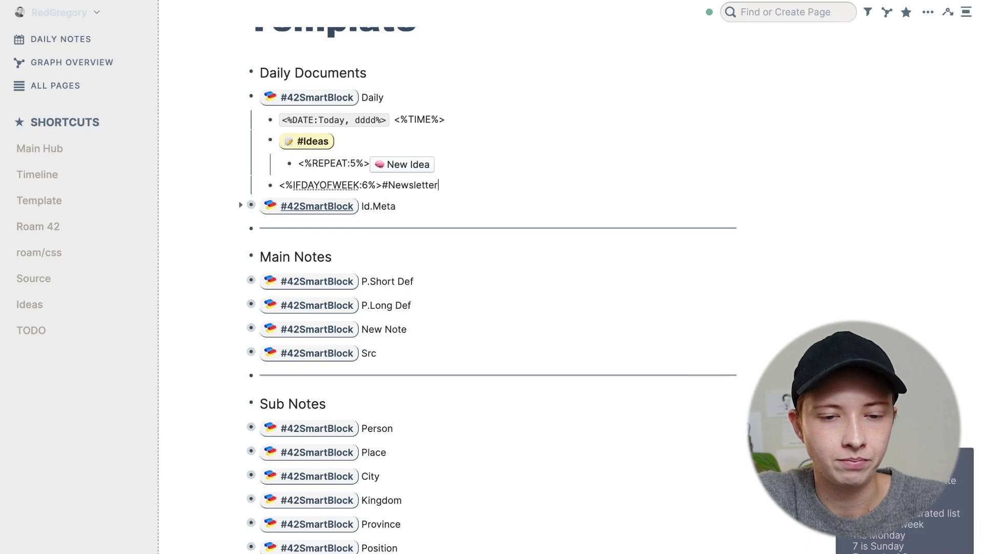
key("Return")
key("Tab")
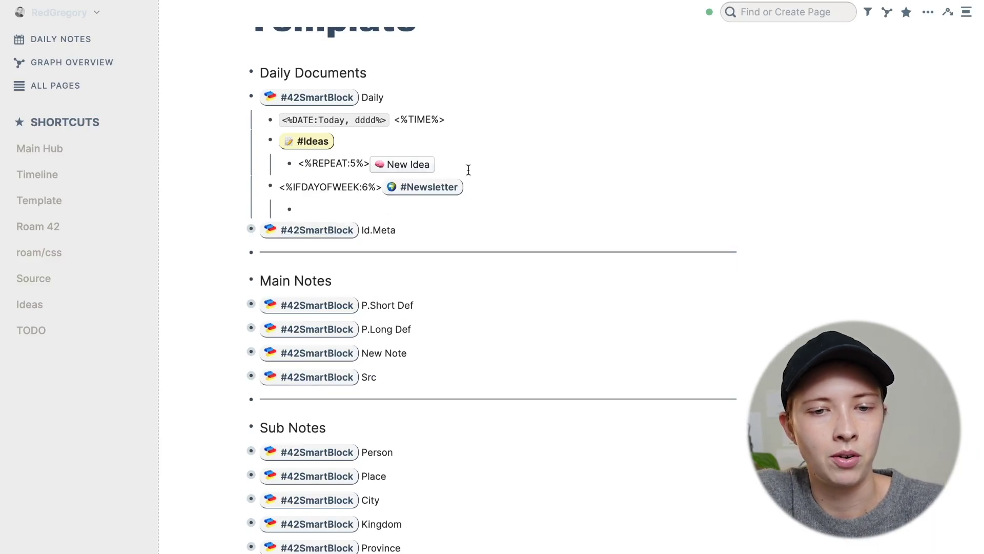
- Copy the REPEAT New Idea button line under #Newsletter and change its repeat count to 2
left_click(500, 165)
left_click_drag(559, 156, 303, 160)
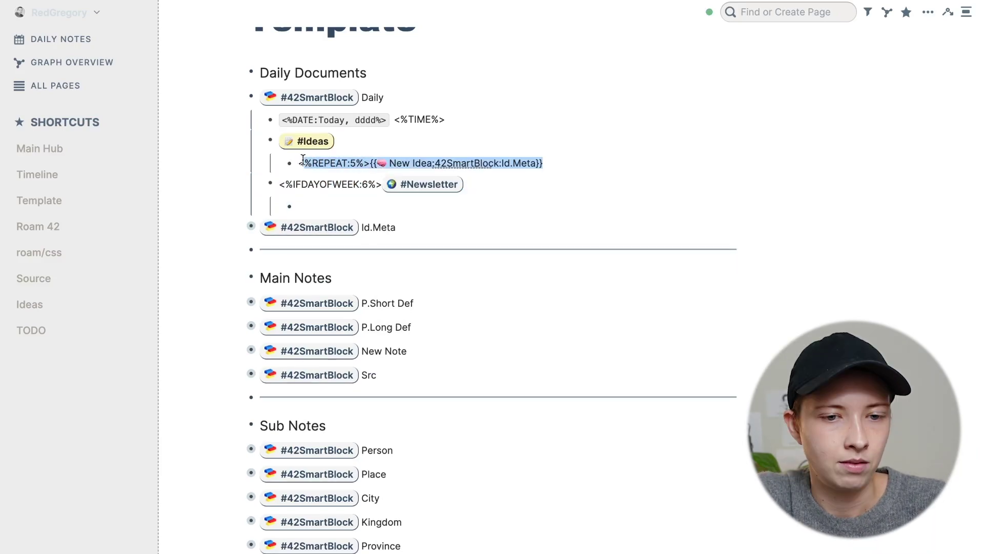
key("ctrl+c")
left_click(312, 204)
key("ctrl+v")
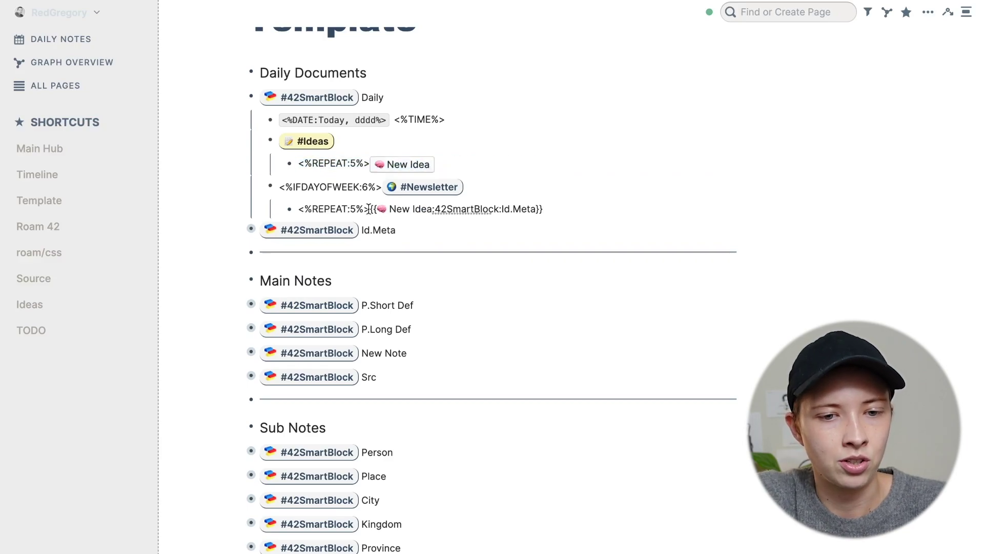
double_click(355, 208)
type("2")
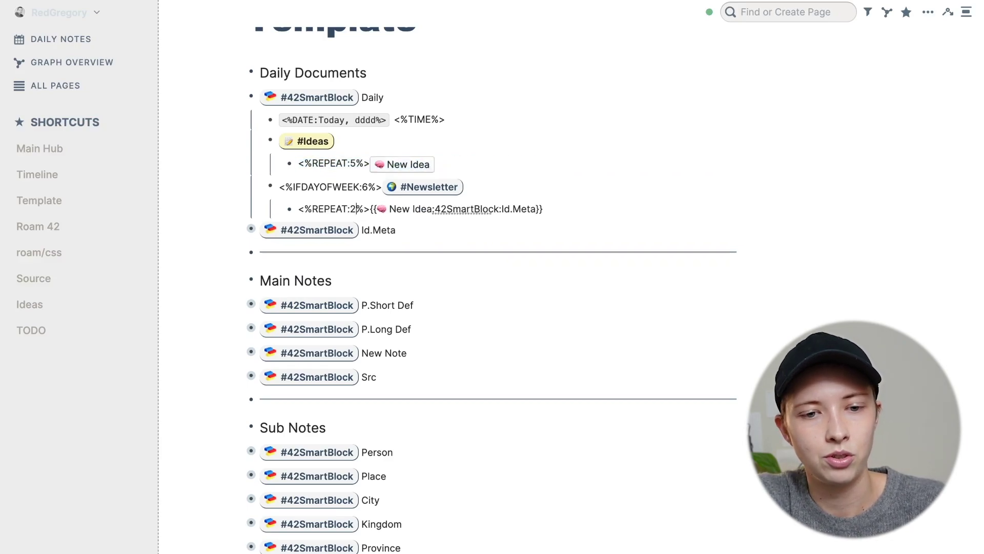
left_click(195, 219)
- Change the Newsletter line's weekday condition from 6 to 4
left_click(368, 185)
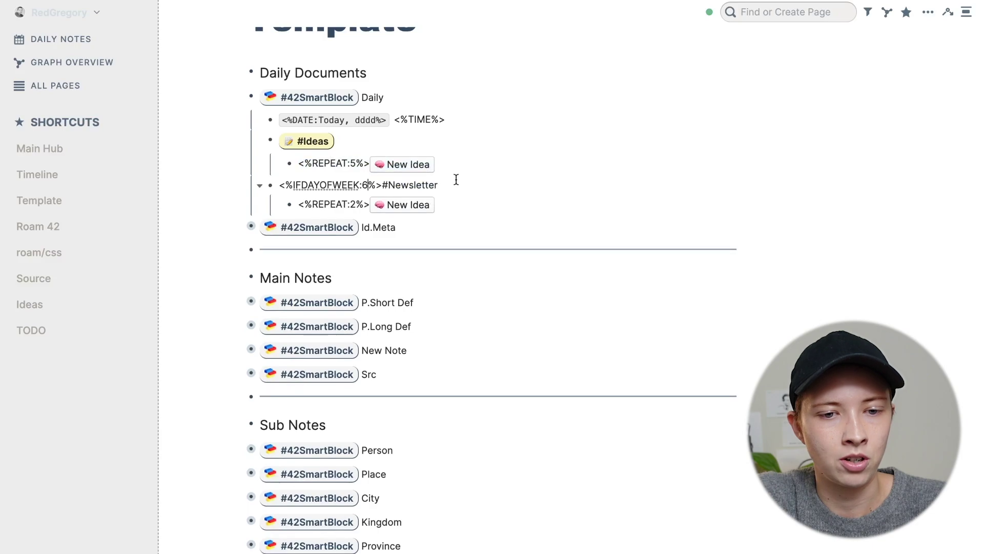
key("BackSpace")
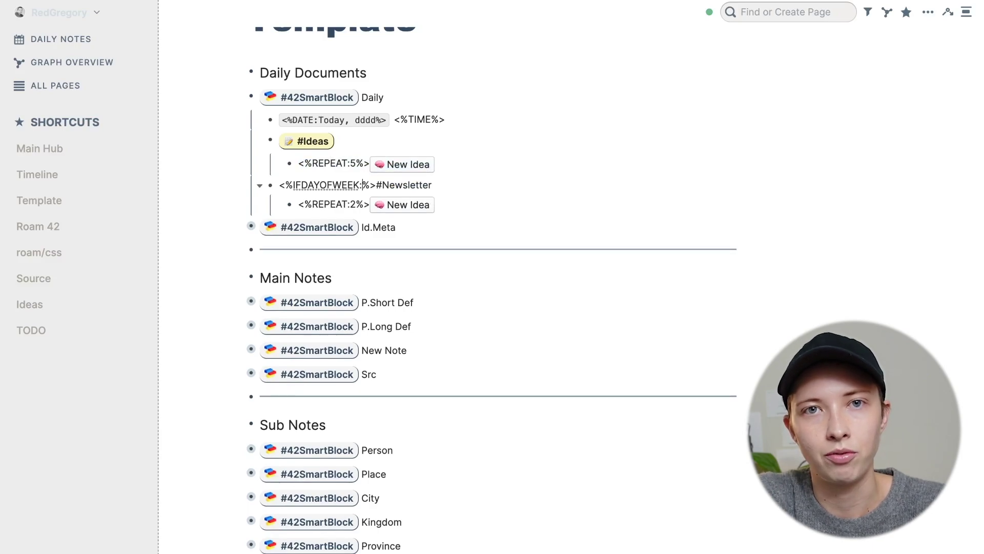
type("4")
left_click(159, 218)
- Test the Daily SmartBlock with jjDa on the January 7th page, then select all generated blocks
left_click(85, 37)
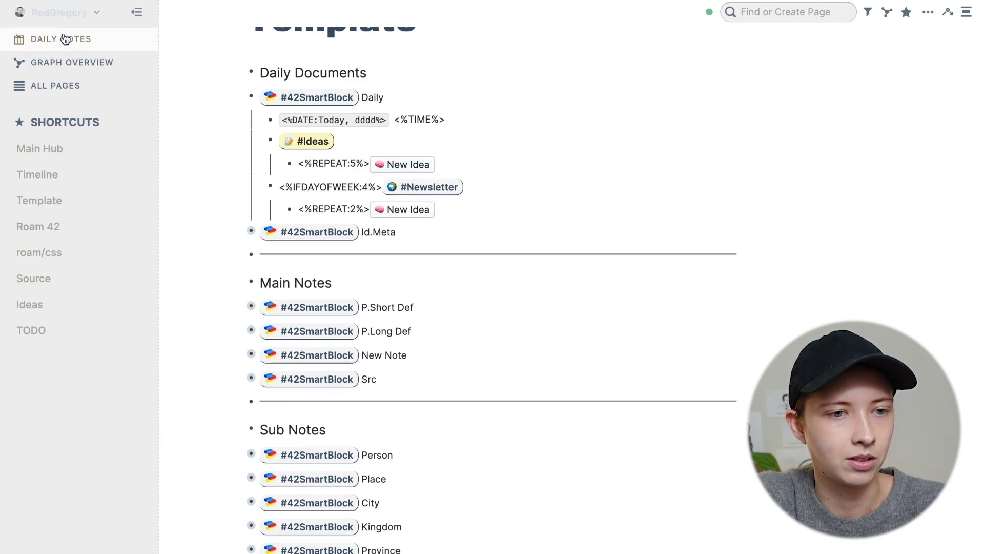
left_click(313, 124)
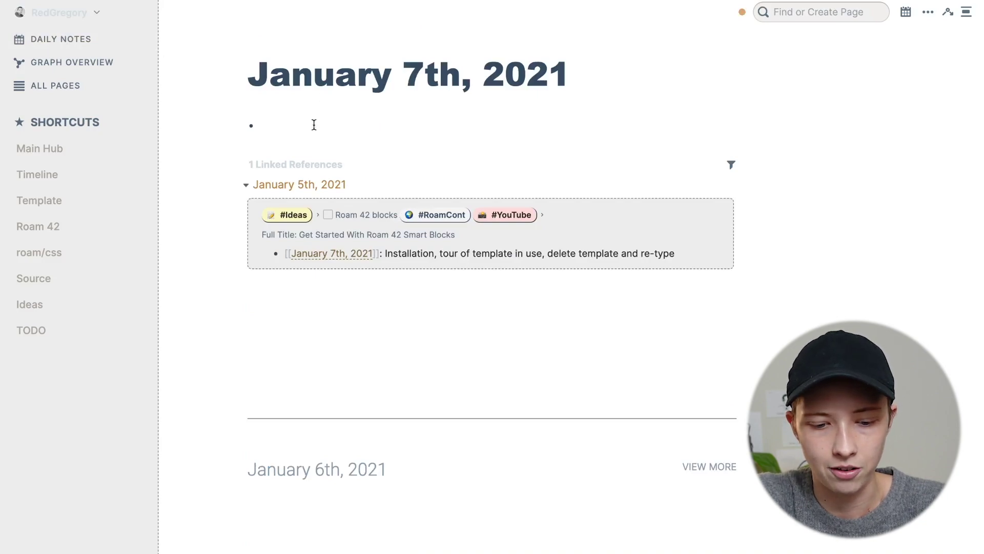
type("jjDa")
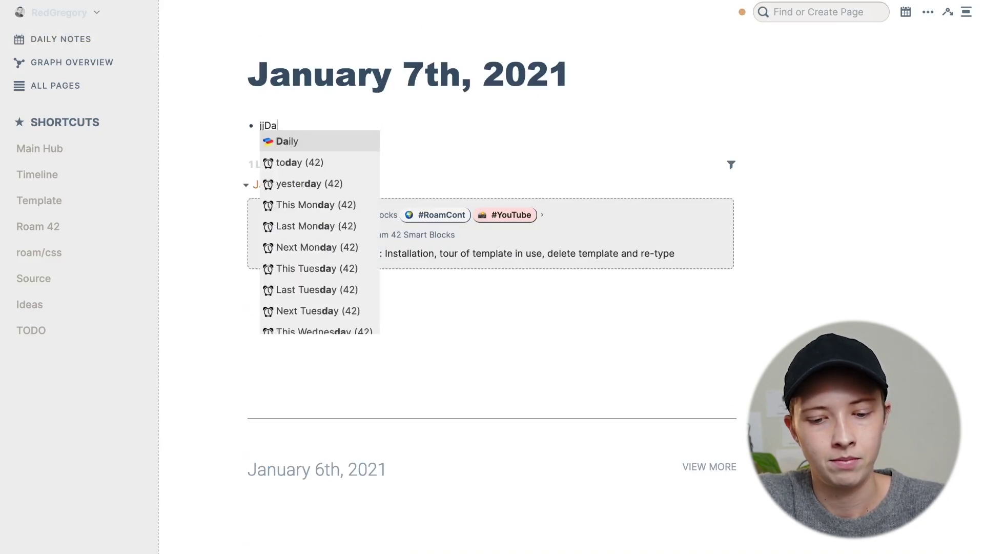
key("Return")
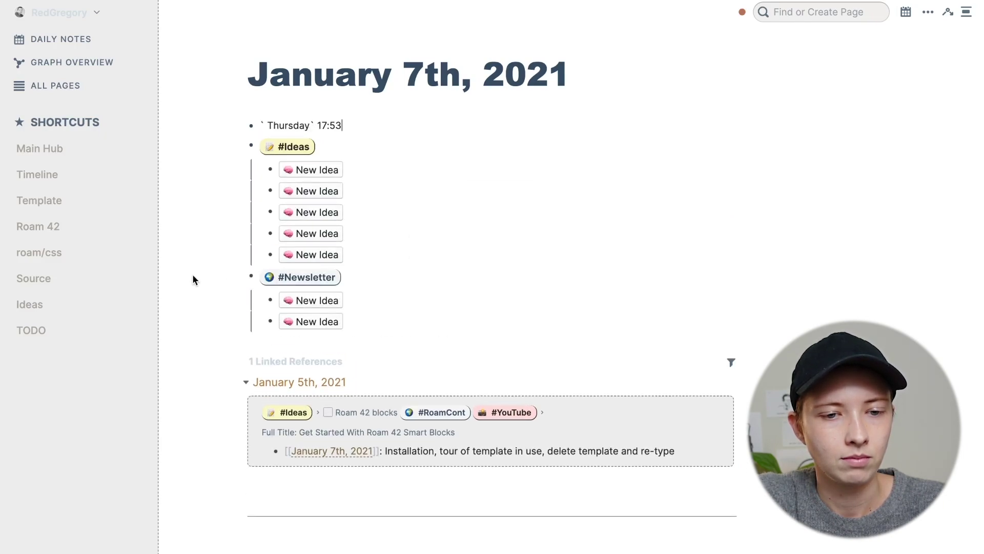
left_click_drag(426, 321, 192, 130)
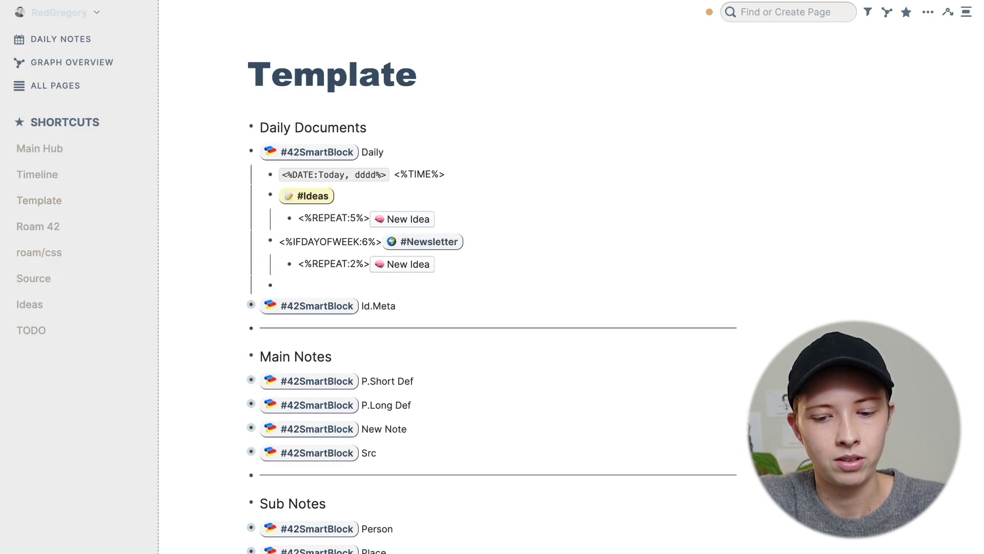
- Add an <%IFDAYOFWEEK:7%>Write Newsletter block with an indented child line
type("jj")
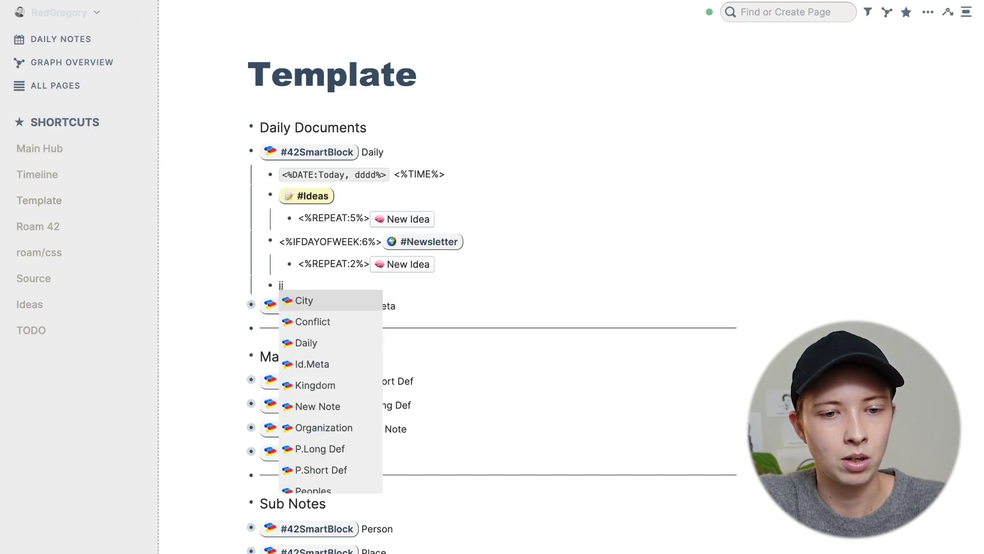
type("ifday")
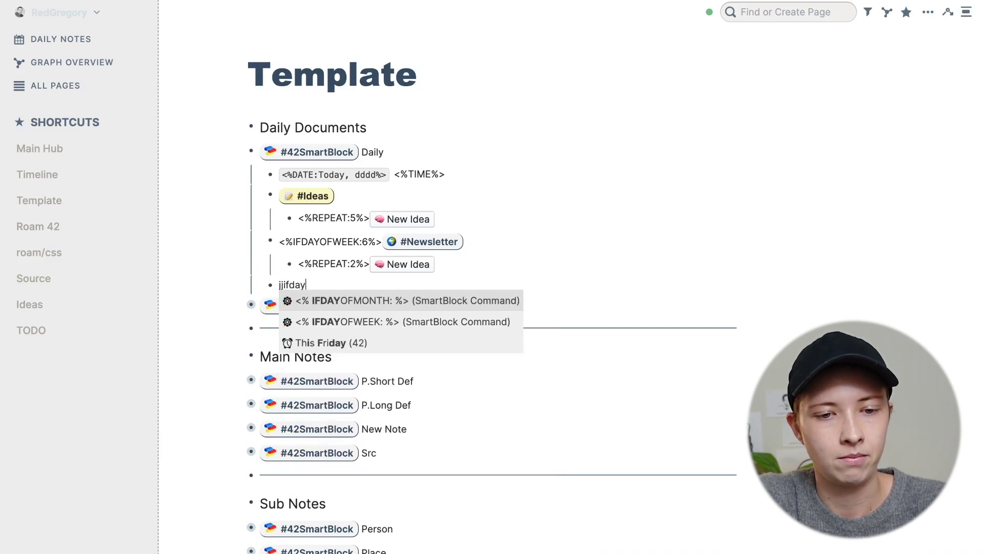
key("Down")
key("Return")
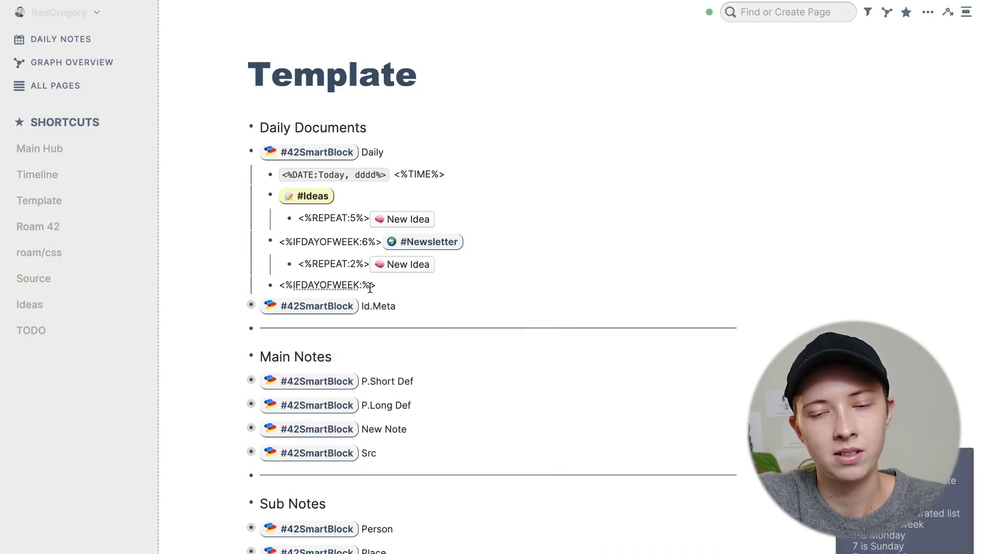
type("7")
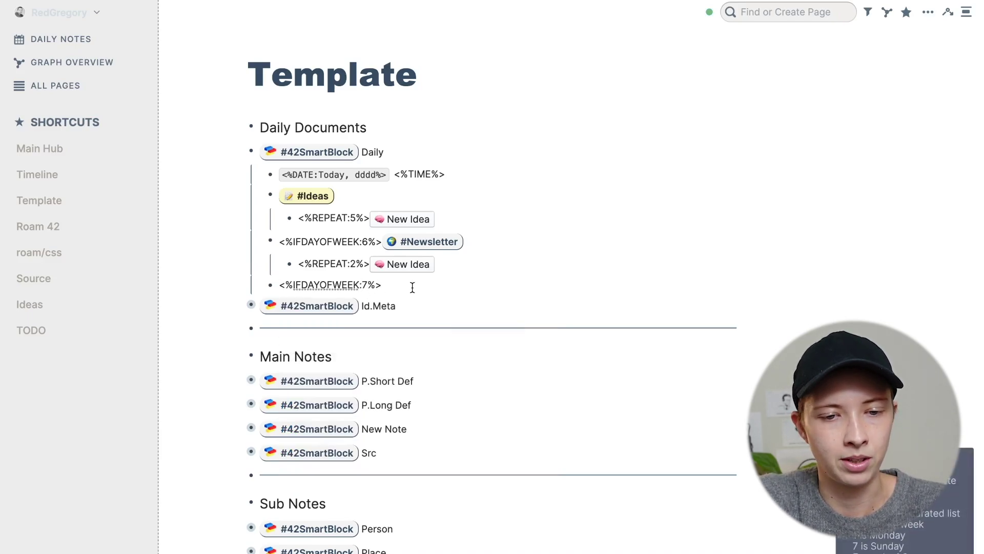
type("Write Newsletter")
key("Return")
key("Tab")
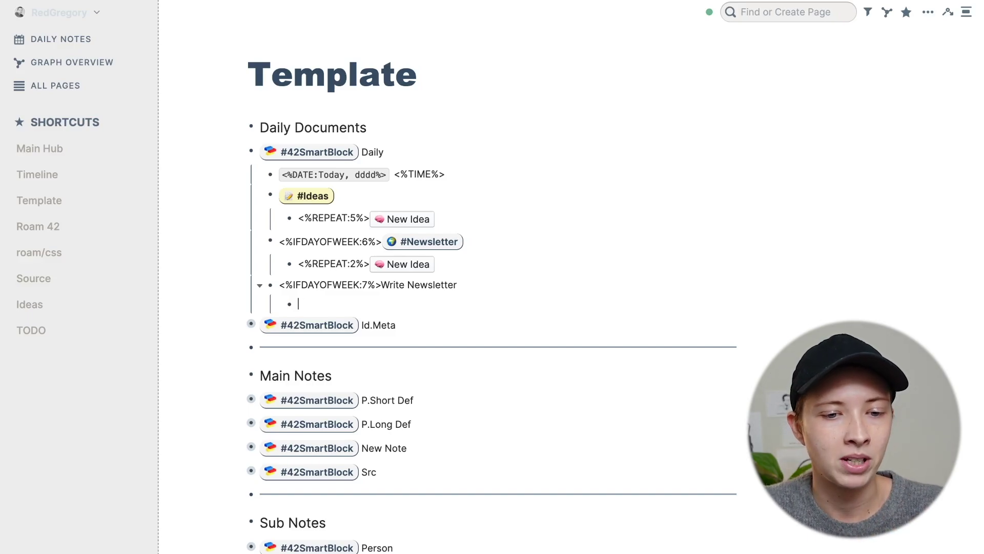
- Add a Title: block with two nested SubTitle bullets under Write Newsletter
type("Title:")
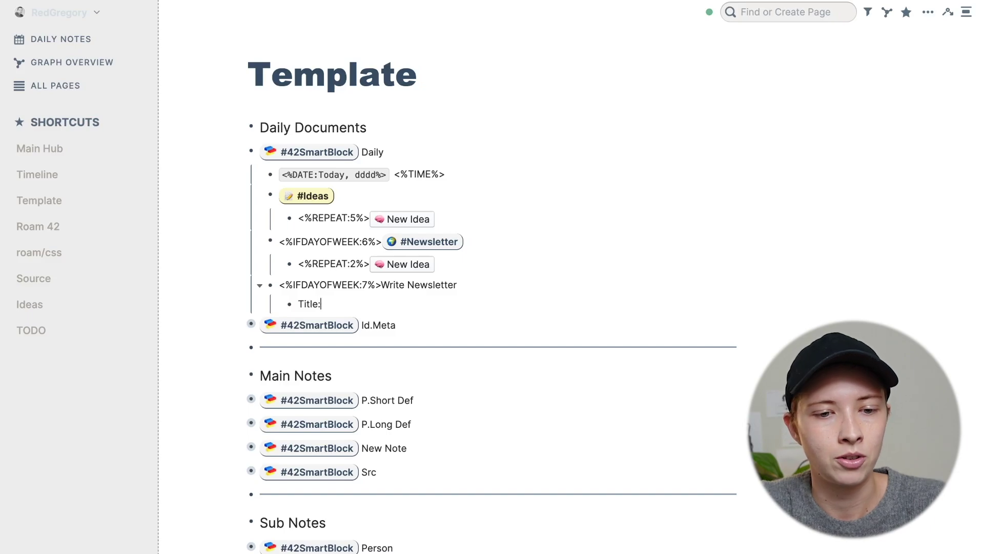
key("Return")
key("Tab")
type("SubTitle")
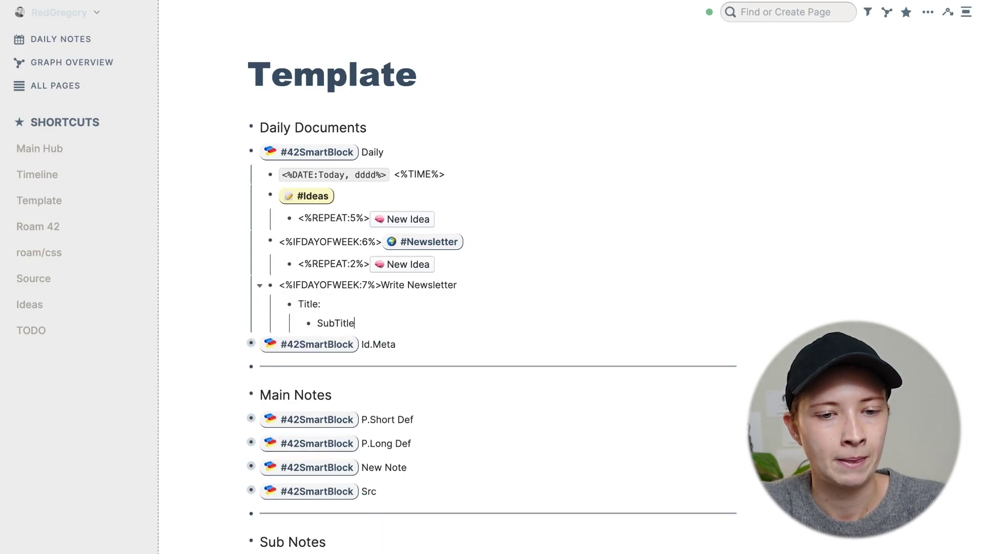
key("Return")
key("BackSpace")
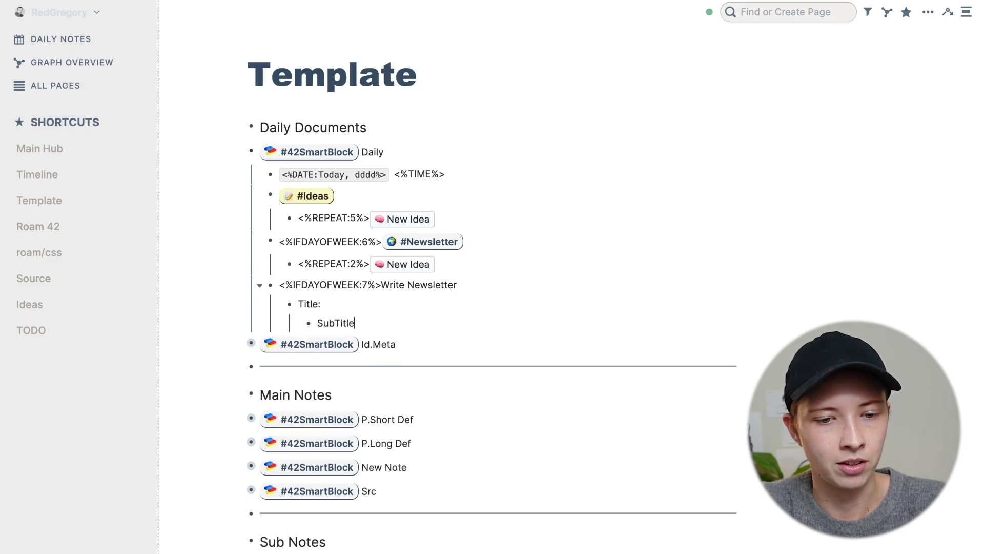
key("Return")
type("SubTitle")
key("Return")
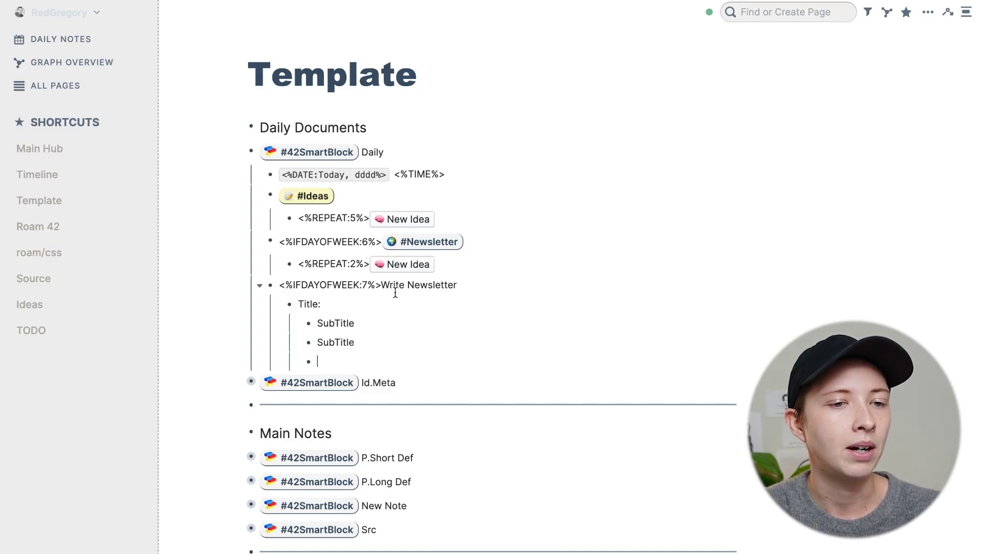
left_click(66, 45)
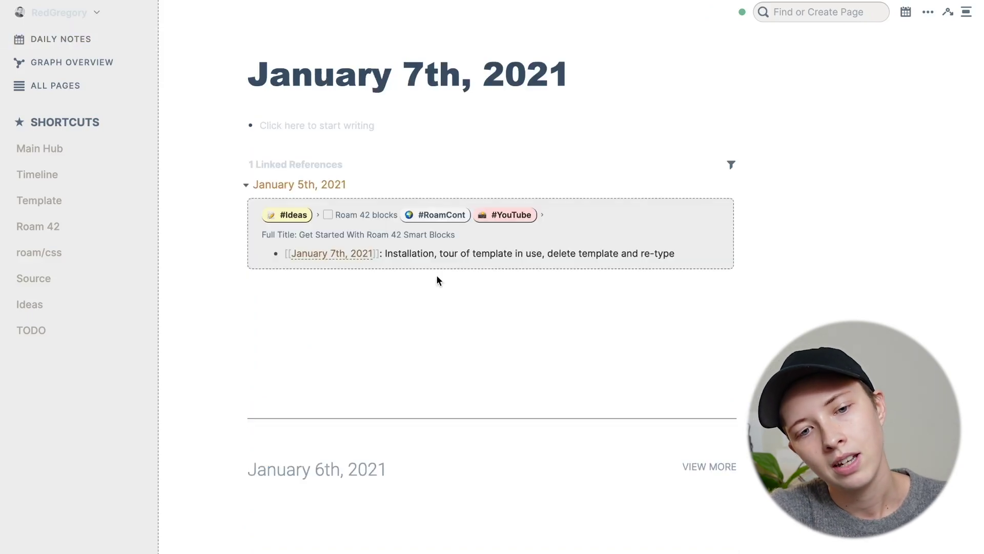
- Use the Jump to Date calendar to open the January 7th, 2021 page on its own
scroll(437, 277, "down", 8)
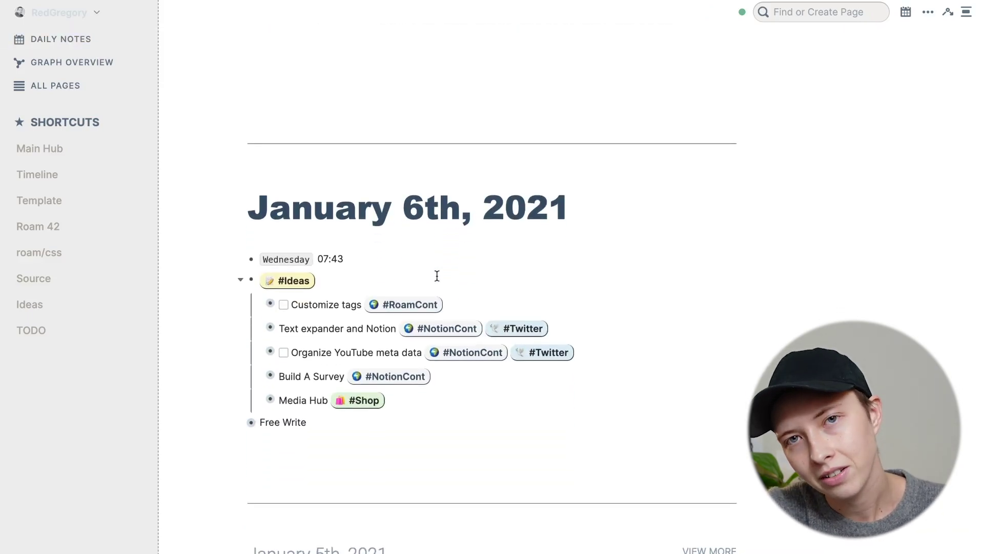
scroll(313, 244, "down", 5)
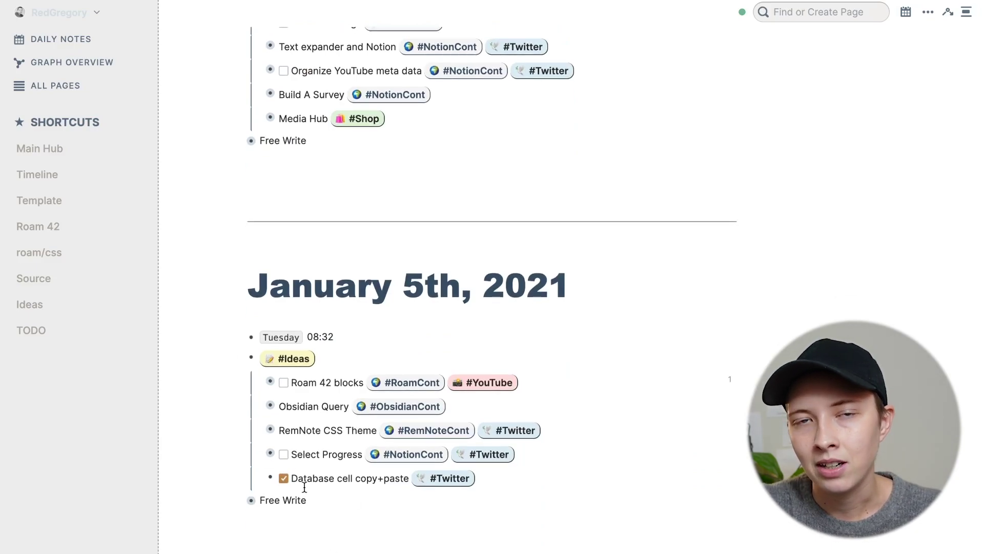
scroll(305, 487, "up", 2)
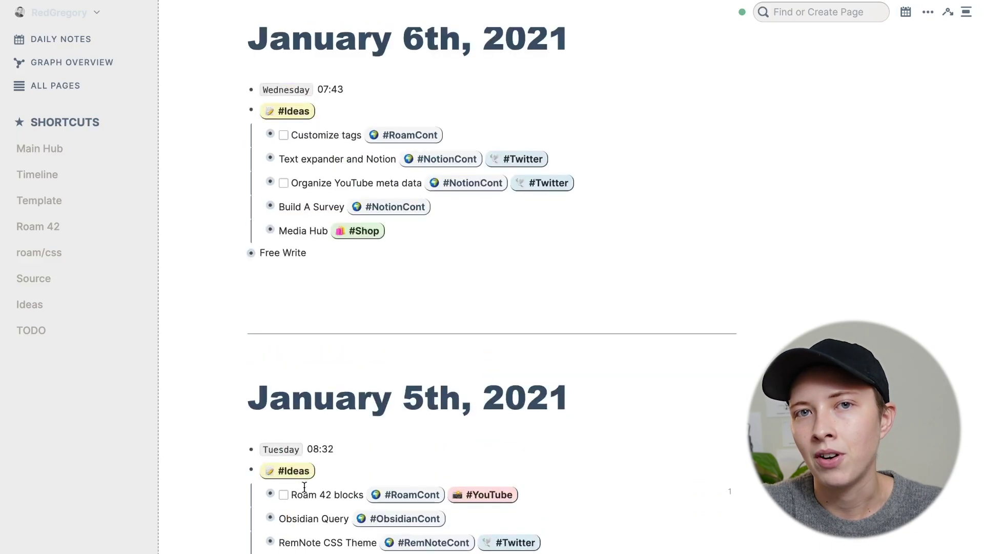
scroll(305, 487, "down", 2)
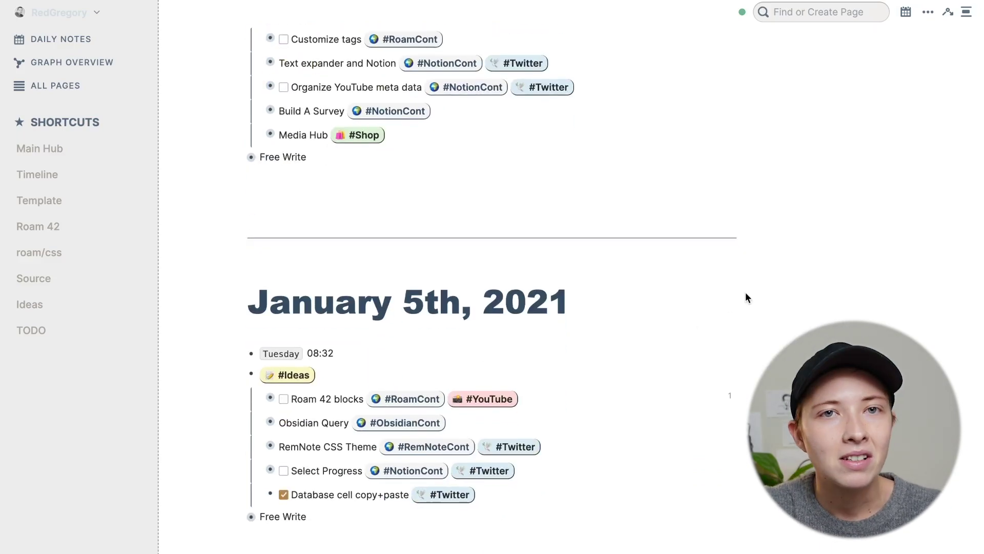
left_click(948, 12)
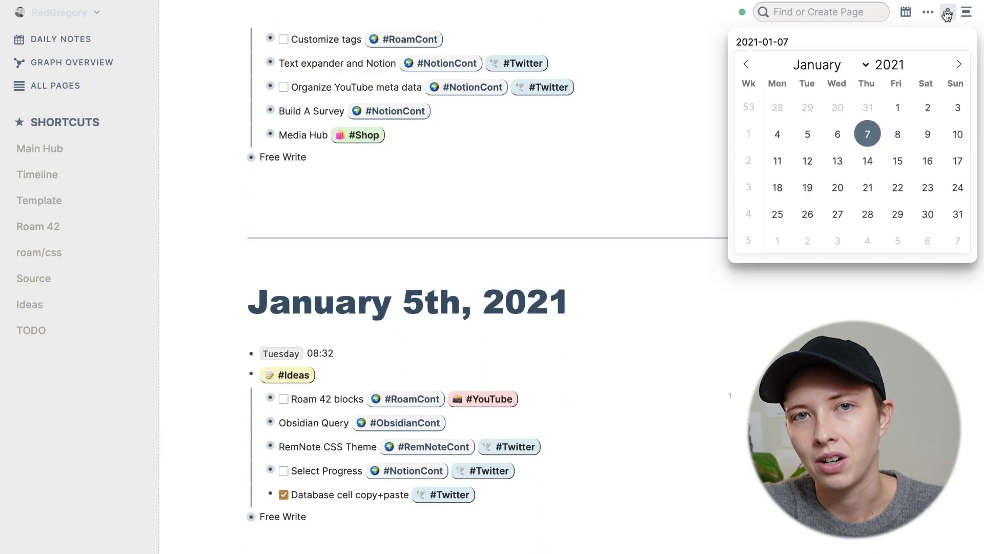
left_click(873, 139)
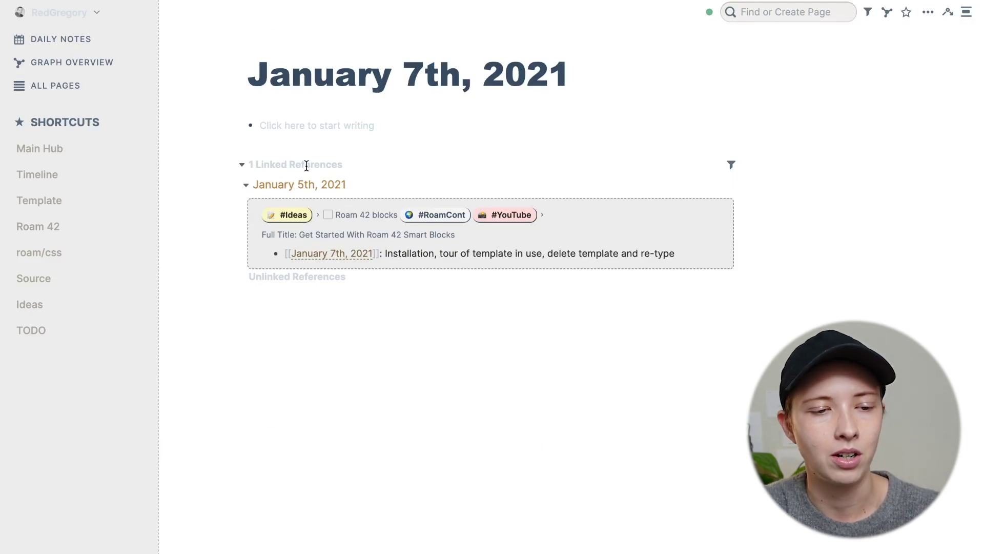
- Insert an and-query below the SubTitles and replace its ex-A placeholder with Newsletter
left_click(20, 222)
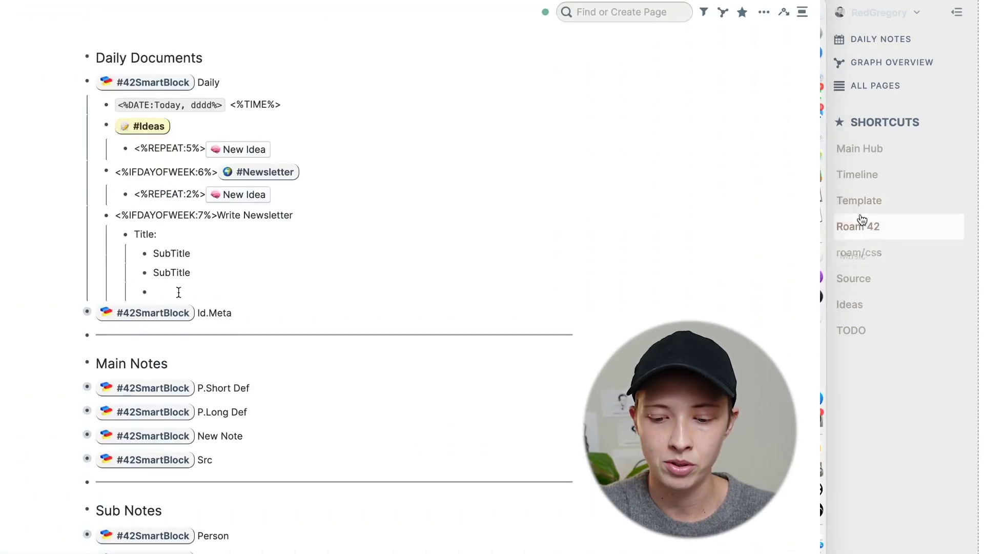
type("/q")
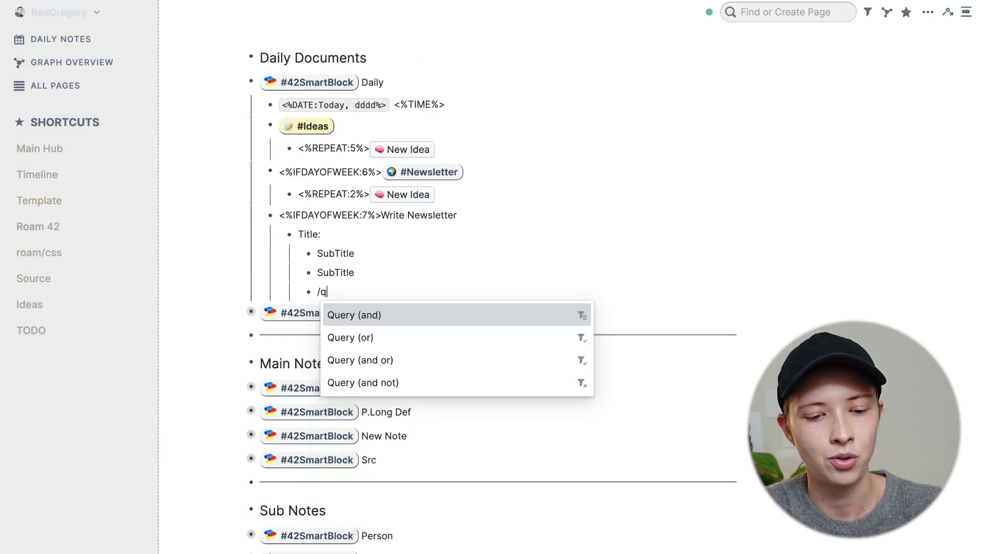
type("uer")
left_click(334, 314)
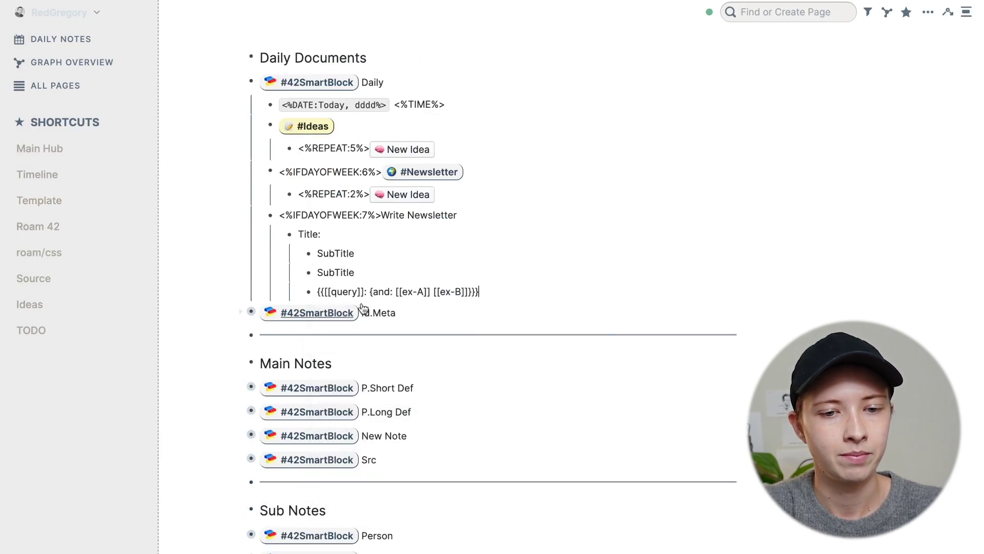
left_click_drag(425, 291, 405, 293)
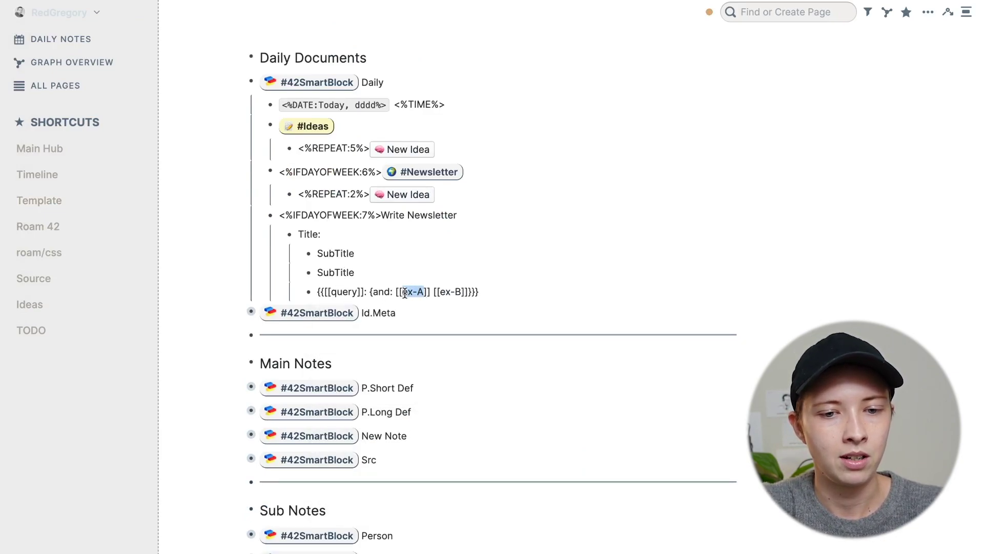
key("BackSpace")
type("Newletter")
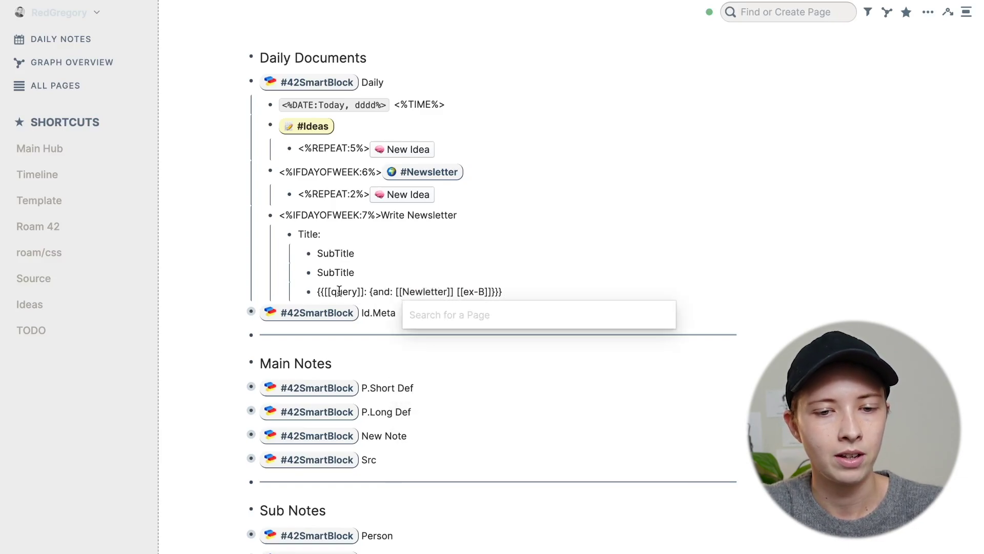
left_click(210, 293)
- Replace the query's [[ex-B]] placeholder with <%DATE:Yesterday%>
left_click(485, 291)
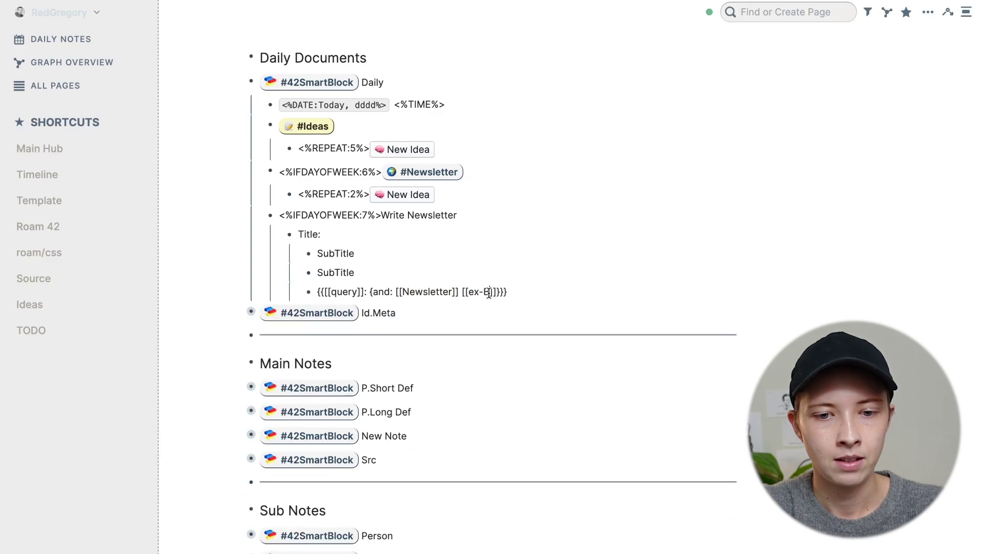
mouse_move(499, 291)
left_mouse_down()
mouse_move(462, 292)
mouse_move(502, 293)
left_mouse_up()
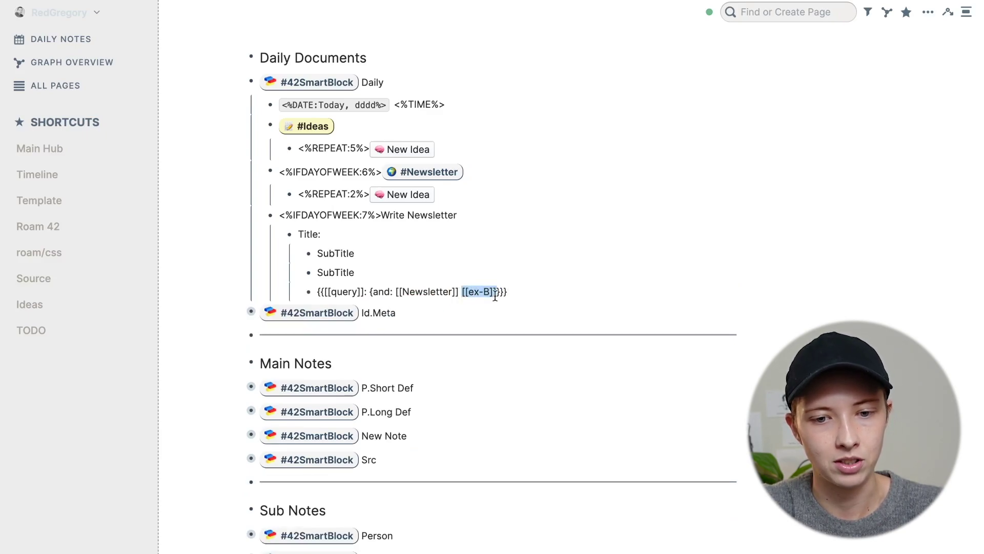
key("BackSpace")
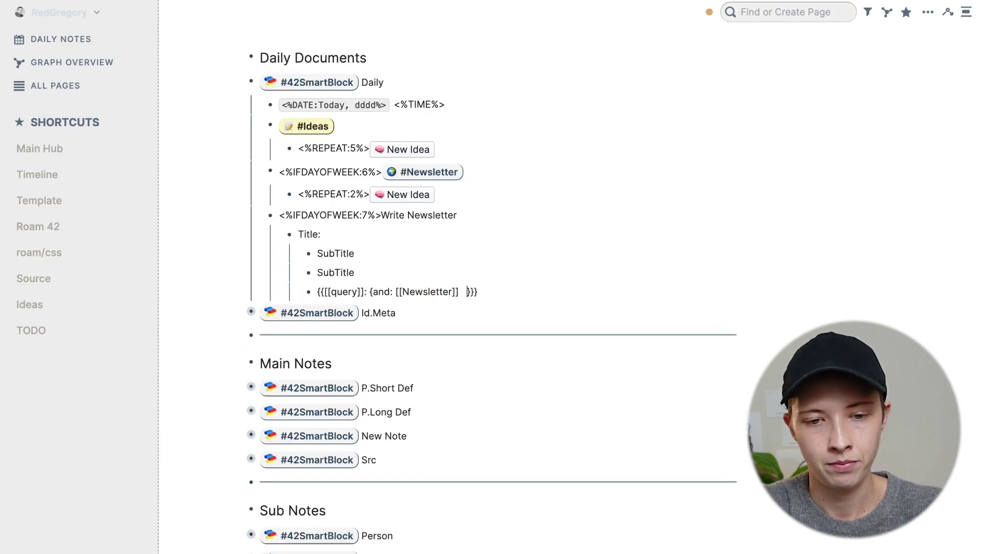
type("jj")
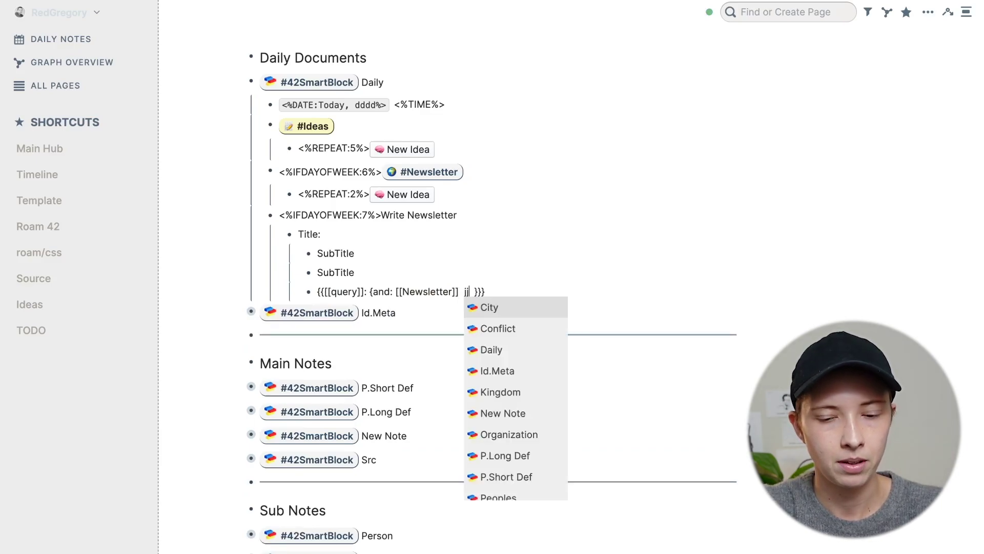
type("date")
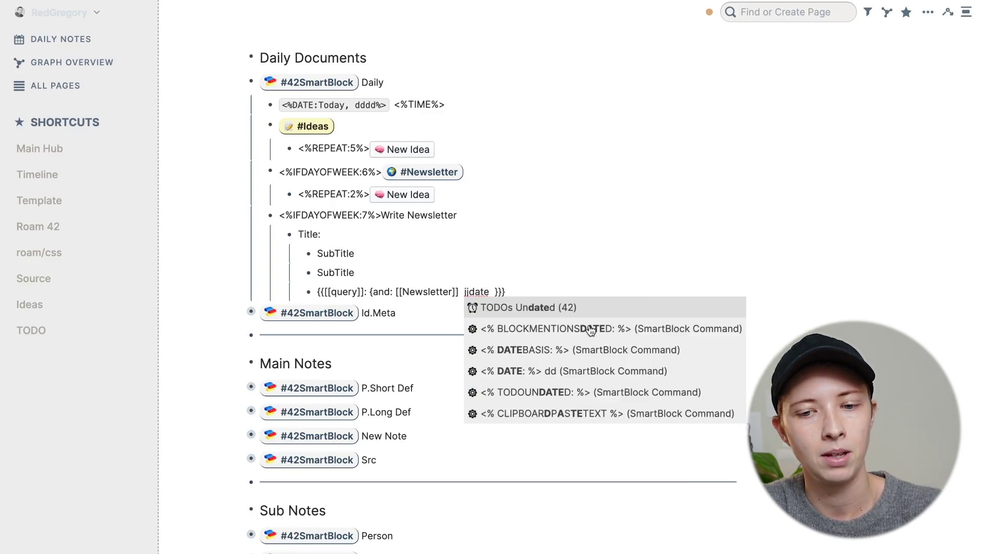
key("Escape")
key("Escape")
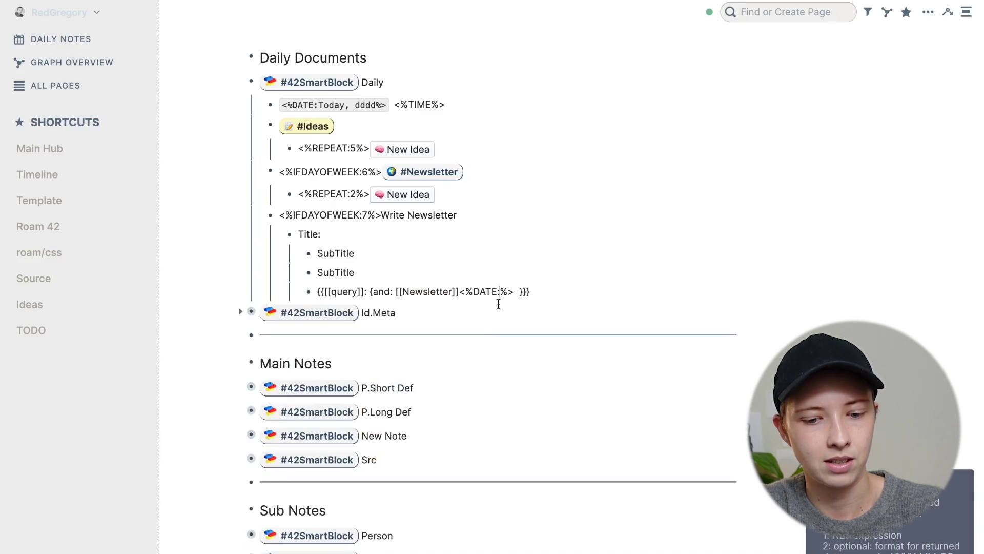
type("Yesterday")
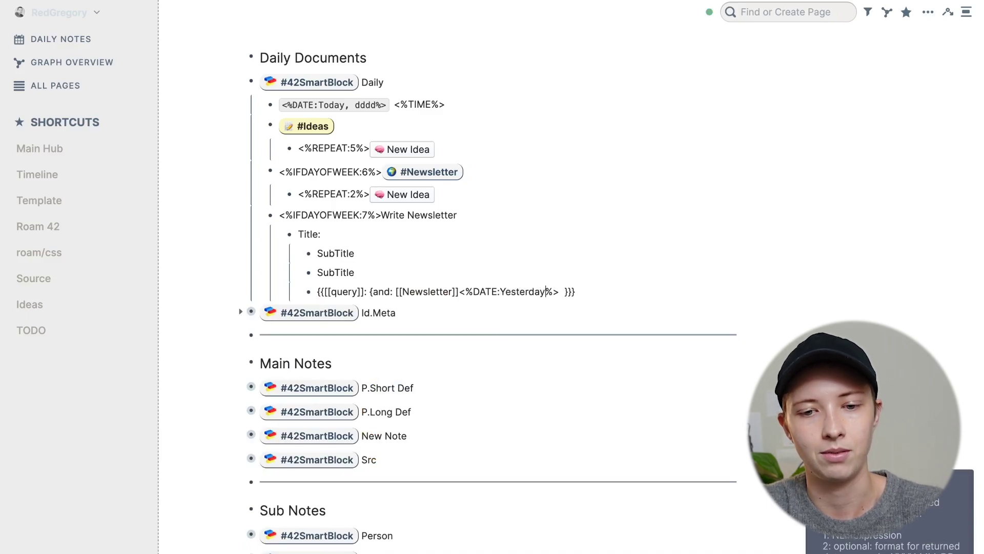
key("Right")
key("Right")
key("Right")
key("Delete")
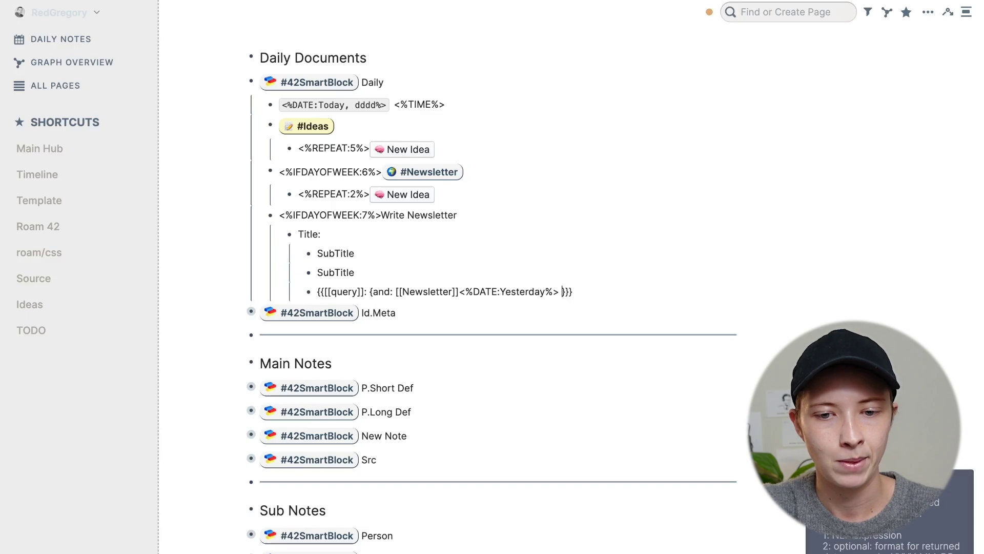
left_click(61, 39)
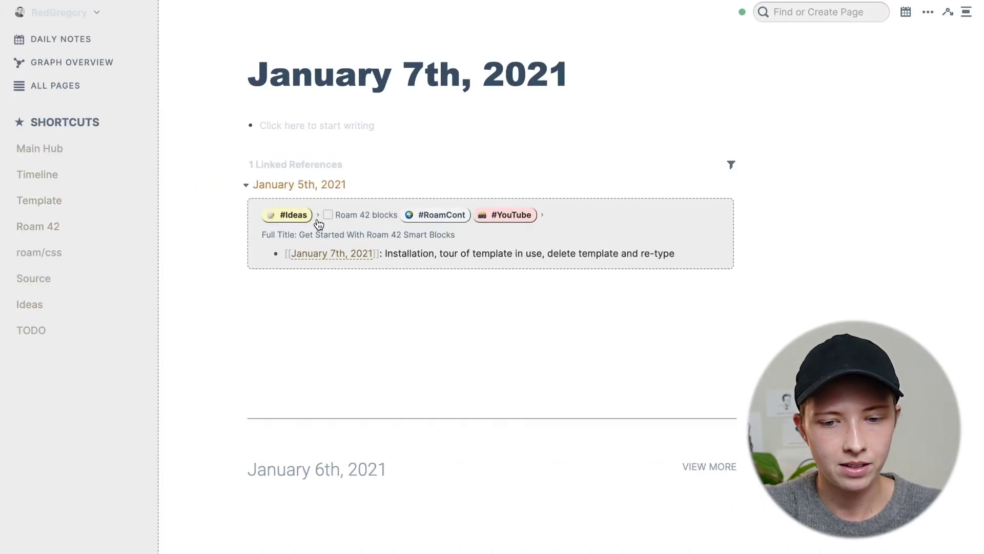
- Add a new top-level block below Media Hub on the January 6th note
scroll(316, 219, "down", 3)
scroll(318, 225, "down", 5)
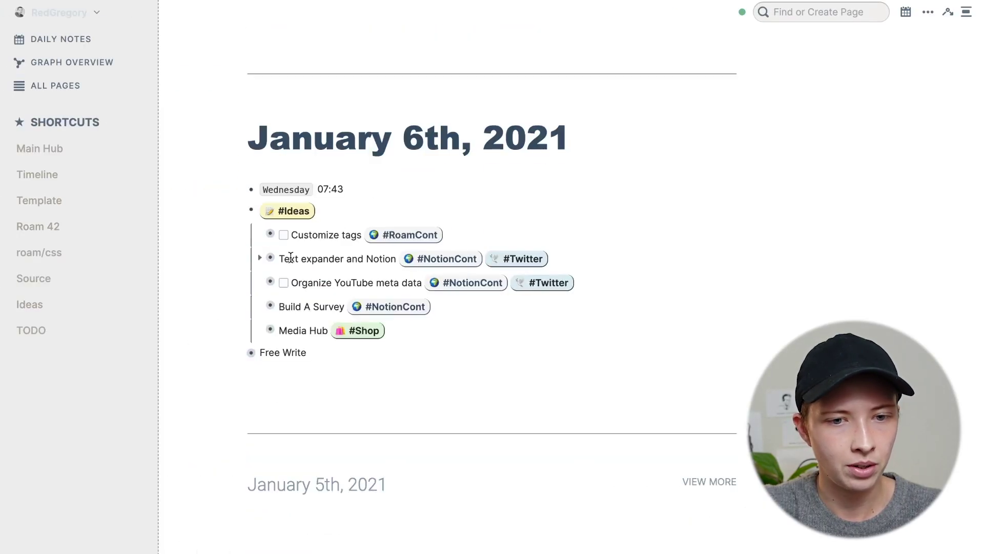
scroll(291, 257, "down", 2)
scroll(289, 257, "up", 6)
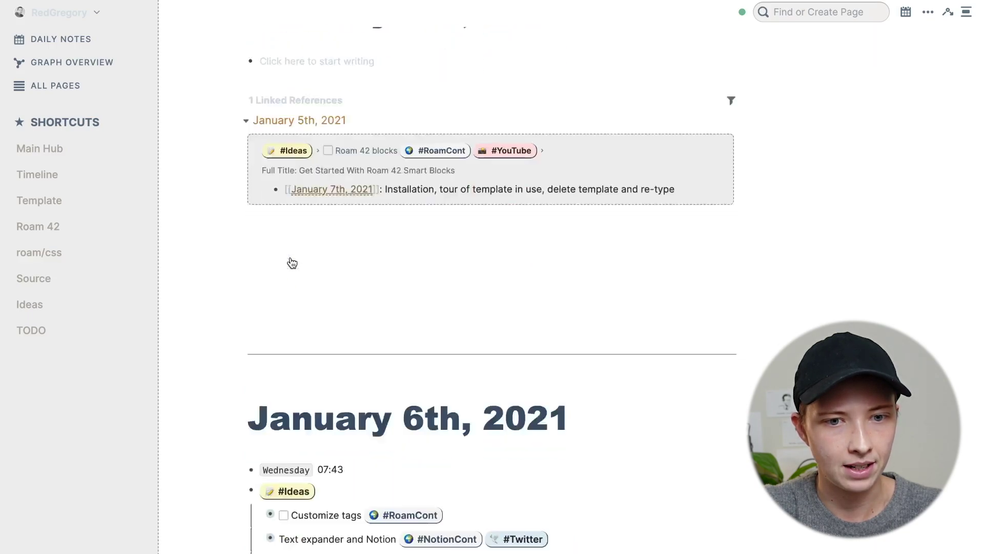
scroll(291, 264, "down", 3)
scroll(291, 256, "down", 2)
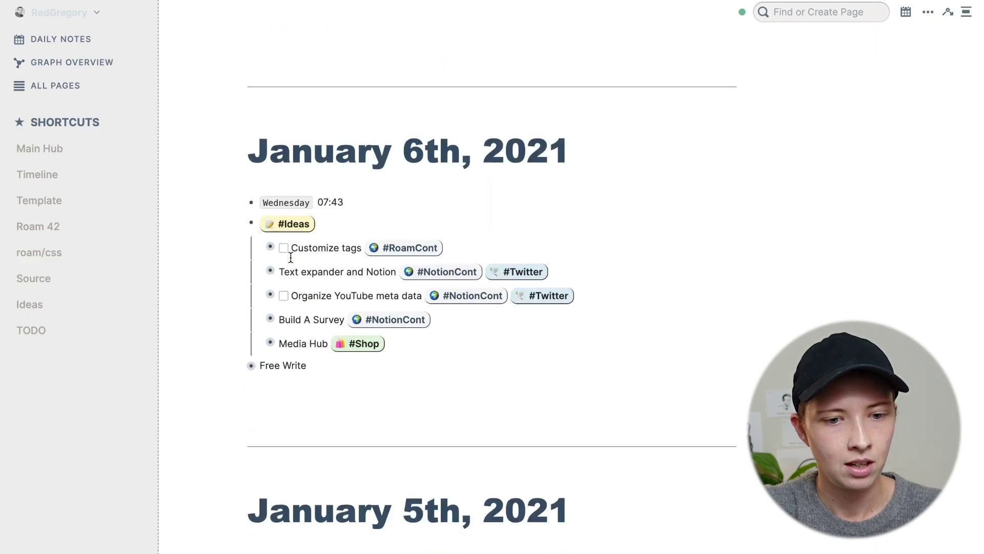
left_click(445, 342)
key("Return")
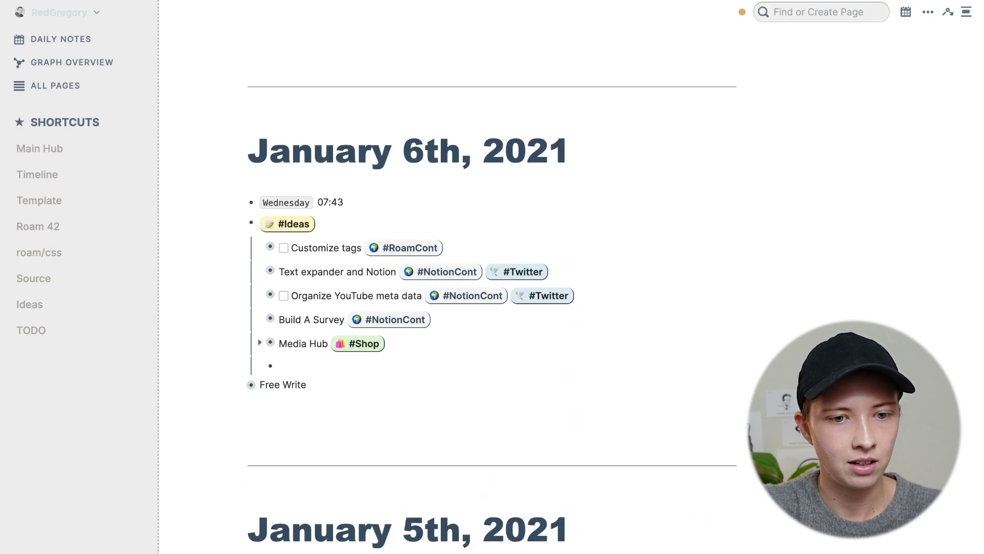
key("shift+Tab")
- Tag it #Newsletter and nest 'Test Idea 1' and 'Test Idea 2' beneath it
type("D")
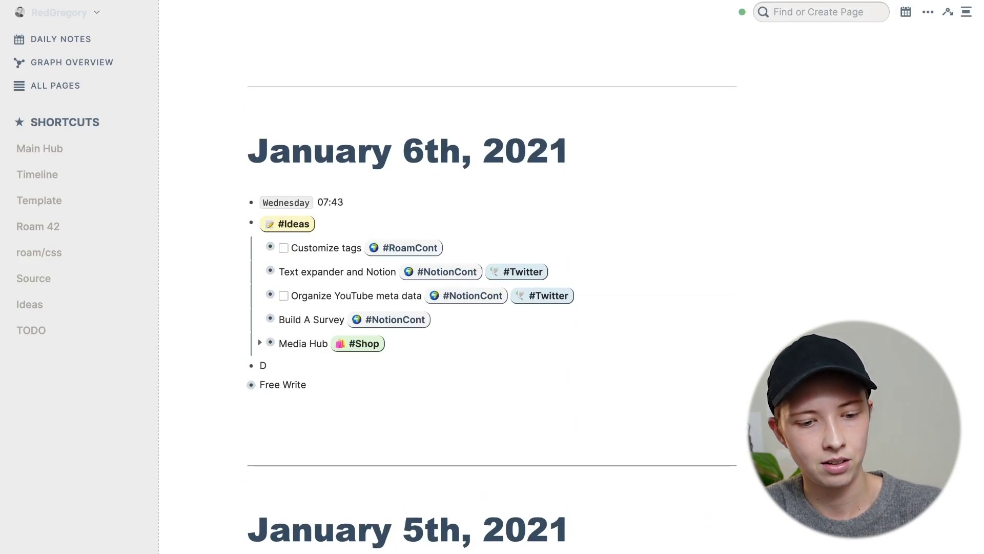
type("#Newsl")
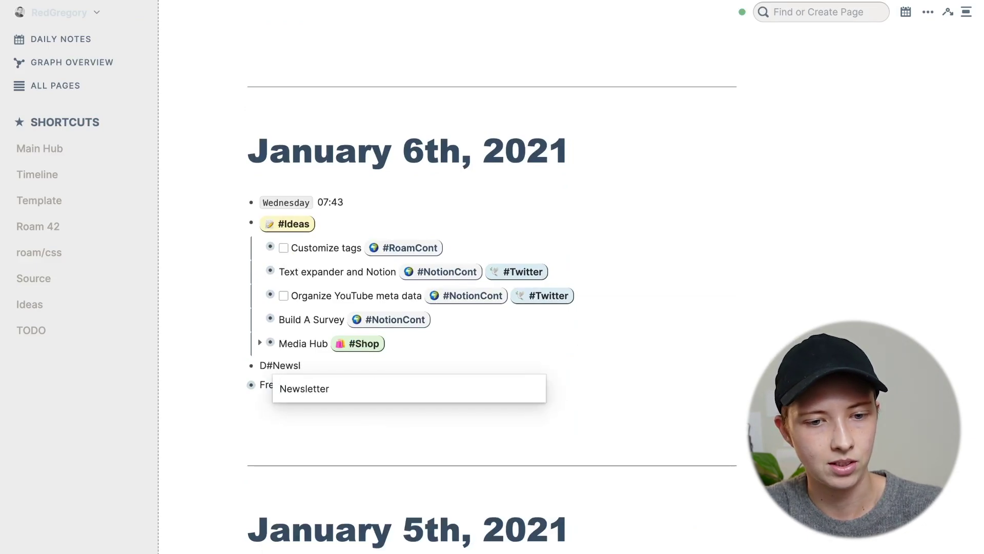
key("Return")
key("Return")
key("Tab")
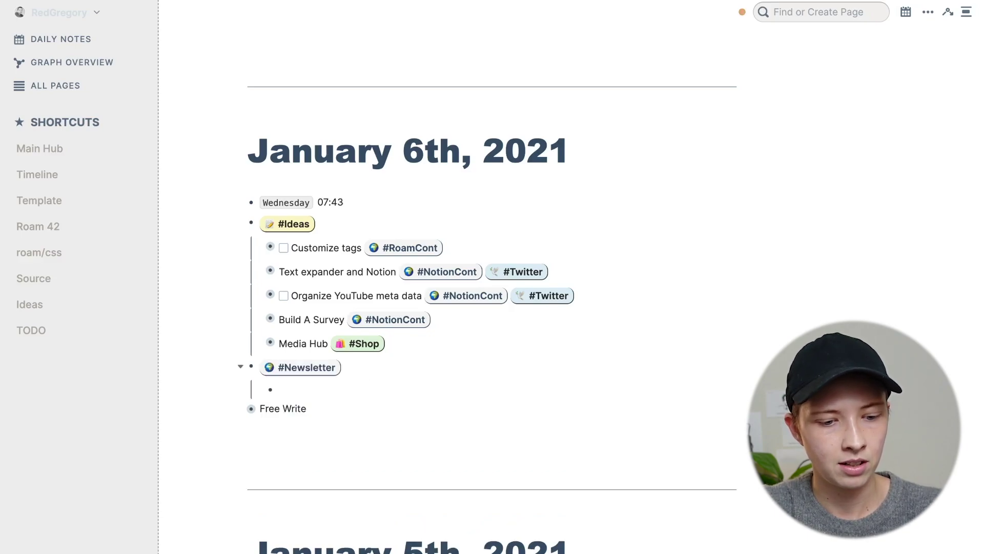
type("Test Idea 1")
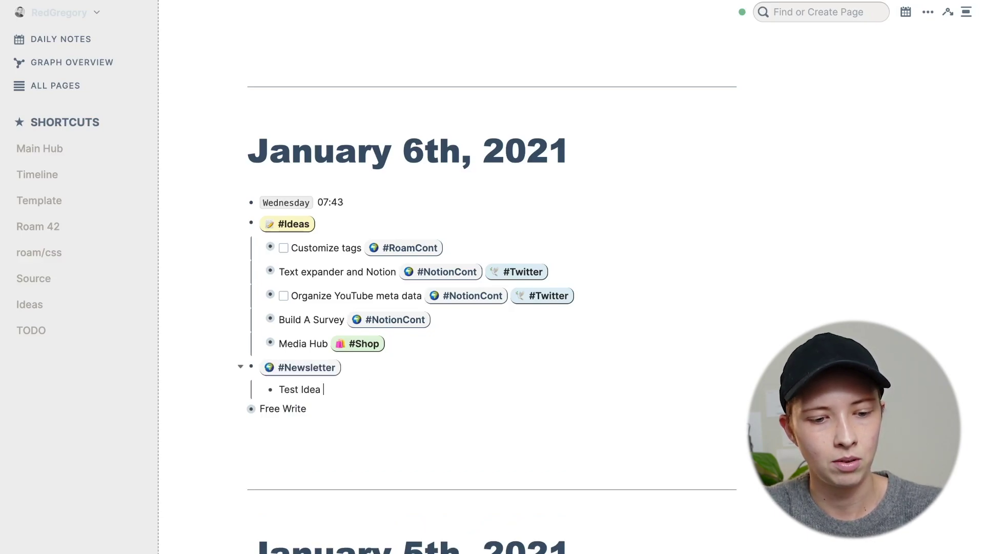
key("Return")
type("Test Idea 1")
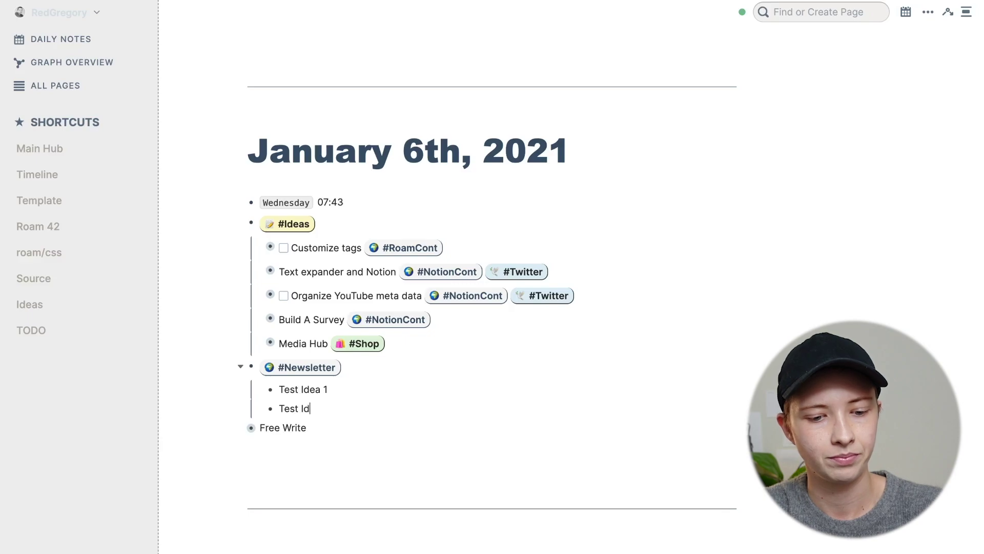
type("2")
scroll(234, 386, "up", 5)
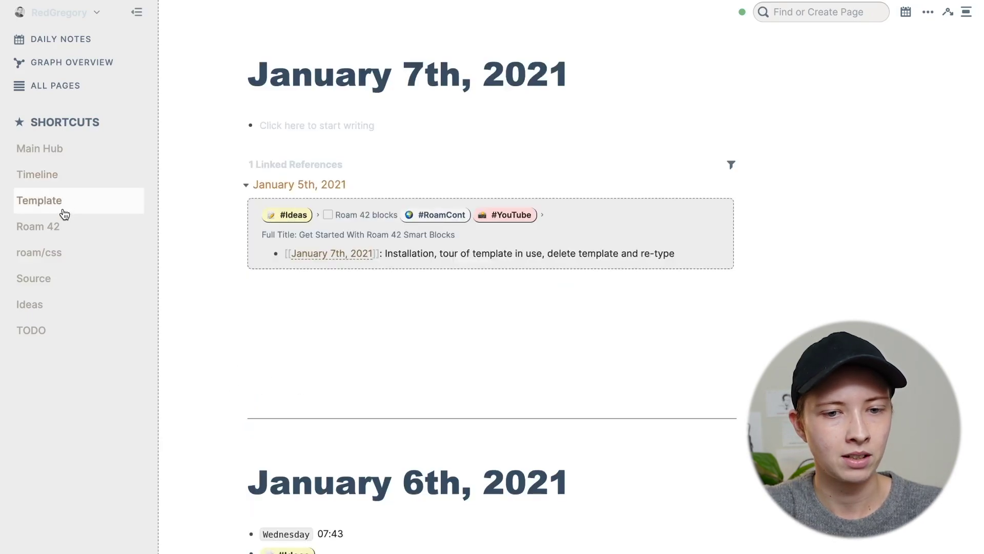
left_click(63, 205)
- Change the Write Newsletter condition from IFDAYOFWEEK 7 to 4
left_click(368, 284)
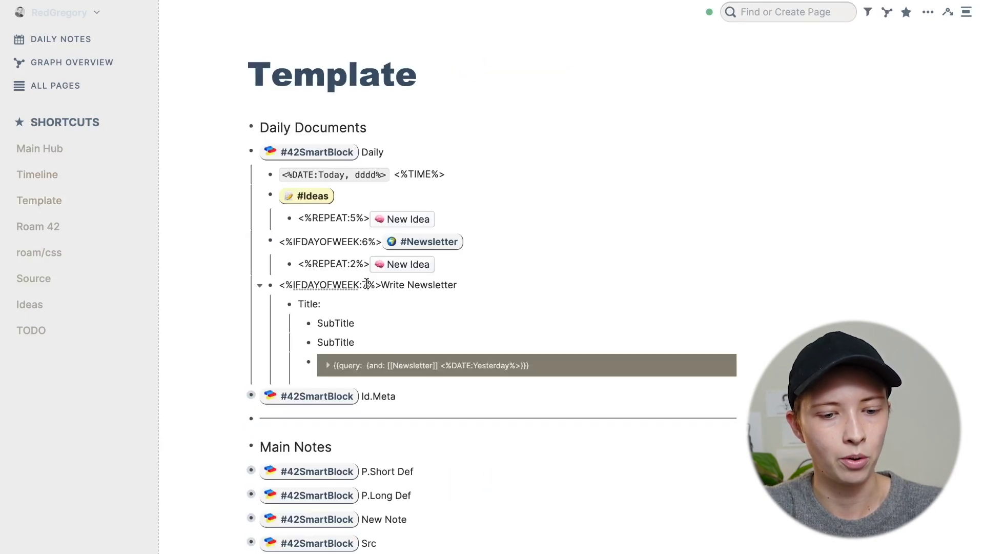
key("BackSpace")
type("4")
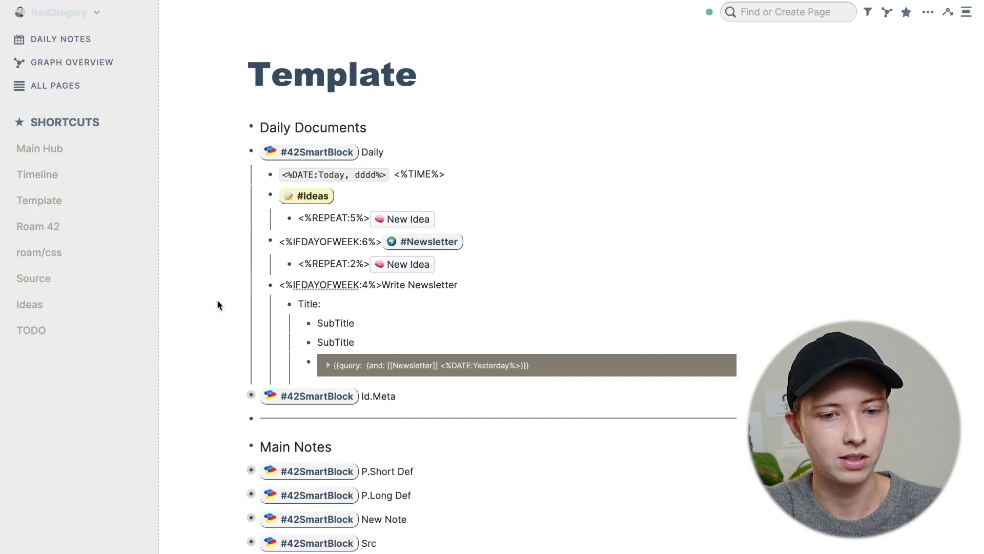
- Test the Daily SmartBlock with jjdaily in January 7th's empty first line
left_click(60, 38)
left_click(330, 127)
type("jjdaily")
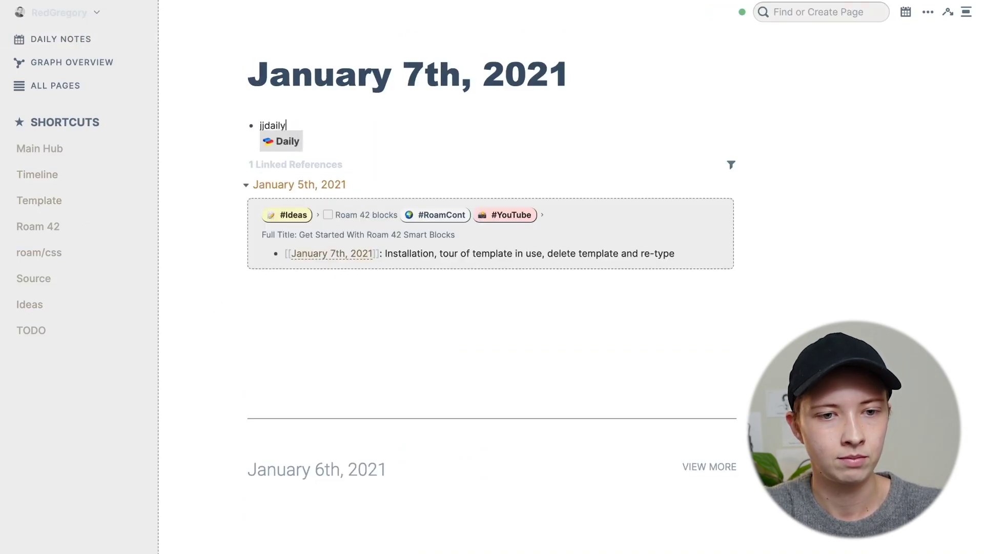
key("Return")
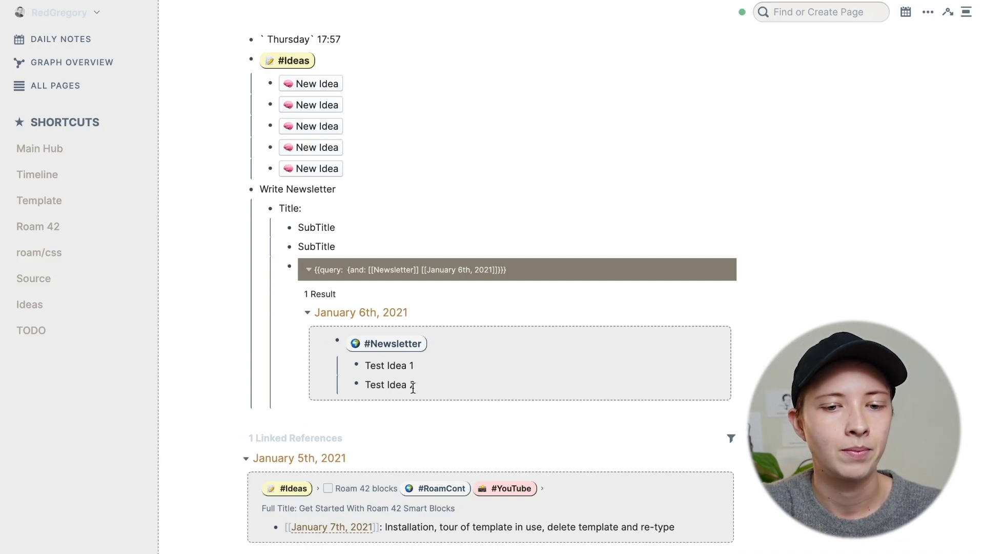
scroll(342, 402, "up", 3)
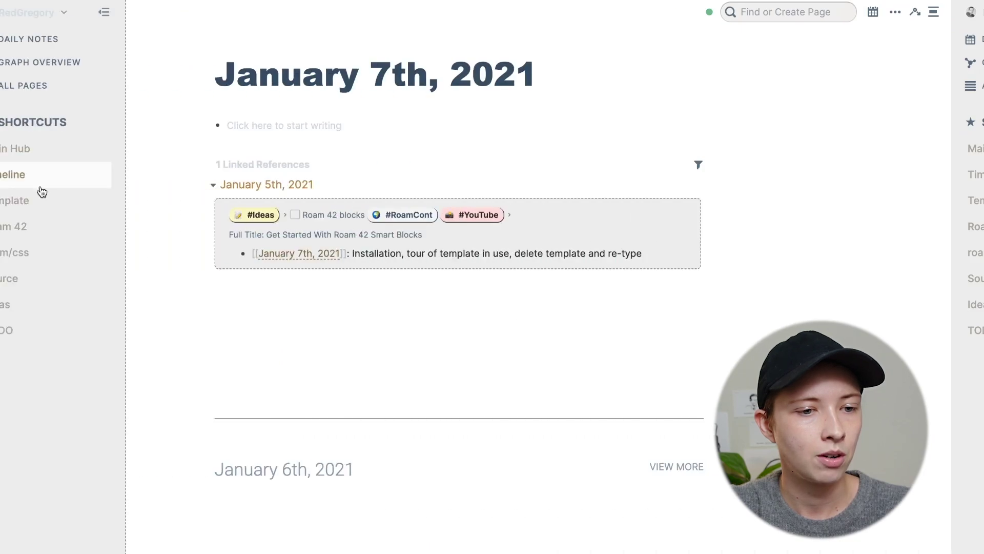
- Add a Free Write line with a Pomodoro timer below the newsletter query, clearing its default 25 minutes
left_click(64, 200)
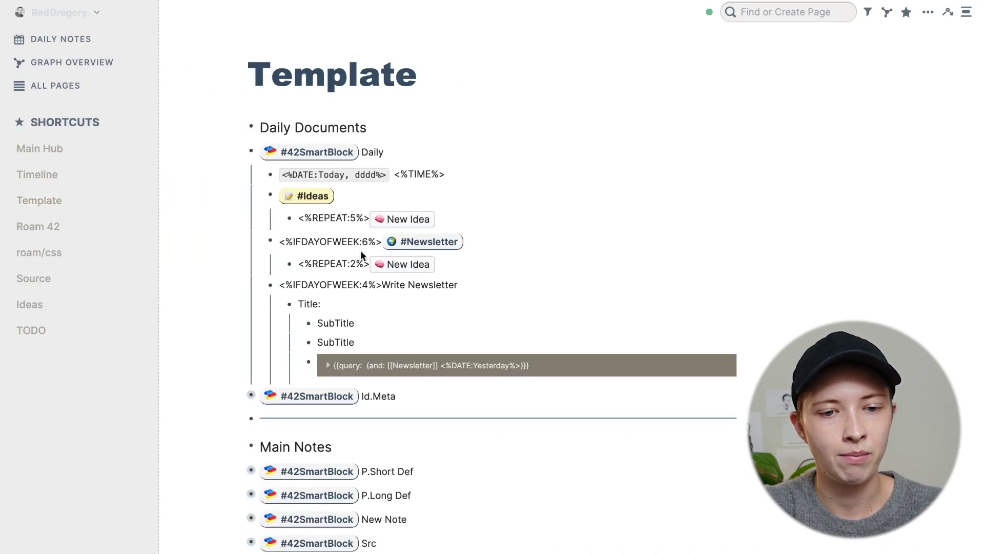
left_click(563, 365)
key("Return")
key("shift+Tab")
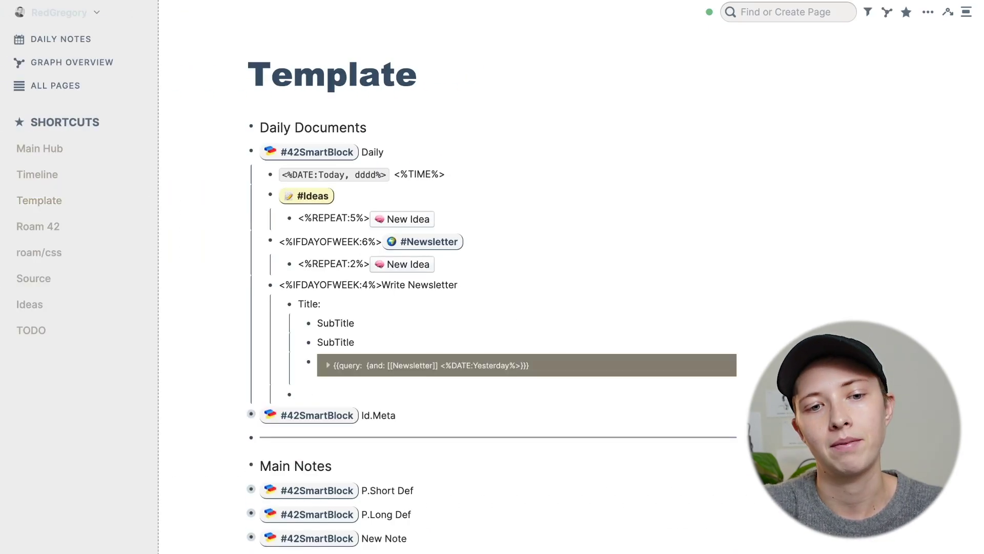
key("shift+Tab")
type("Free")
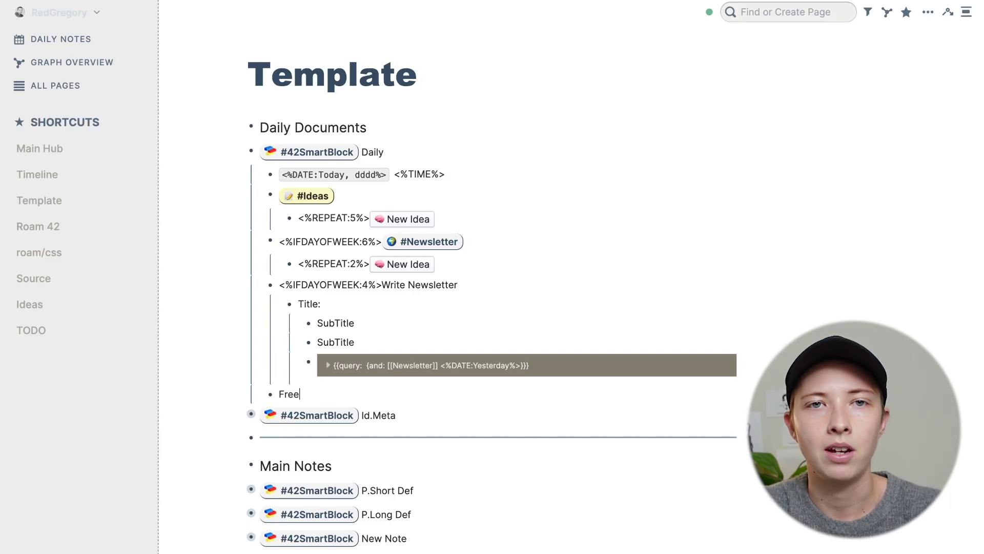
type(" Write ")
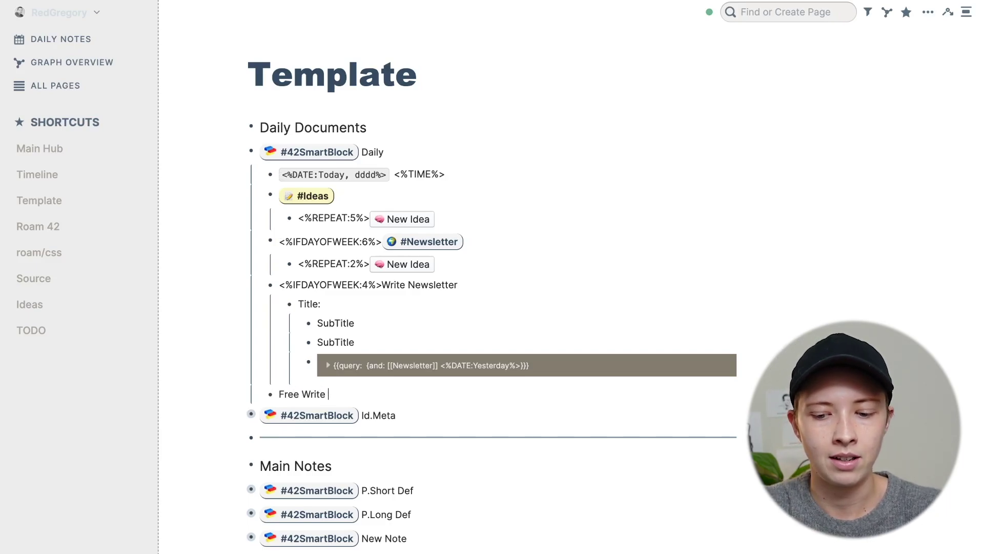
type("/")
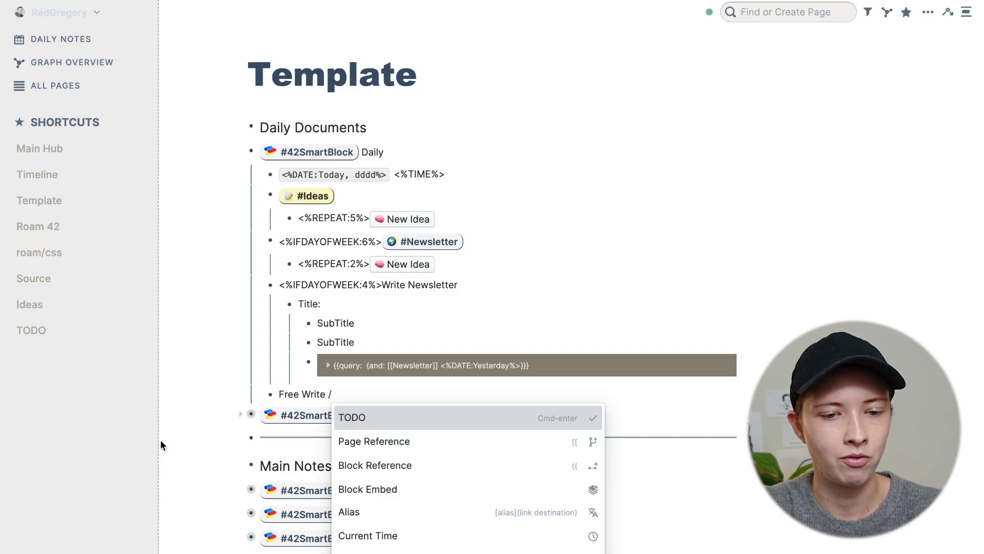
type("pop")
key("BackSpace")
type("m")
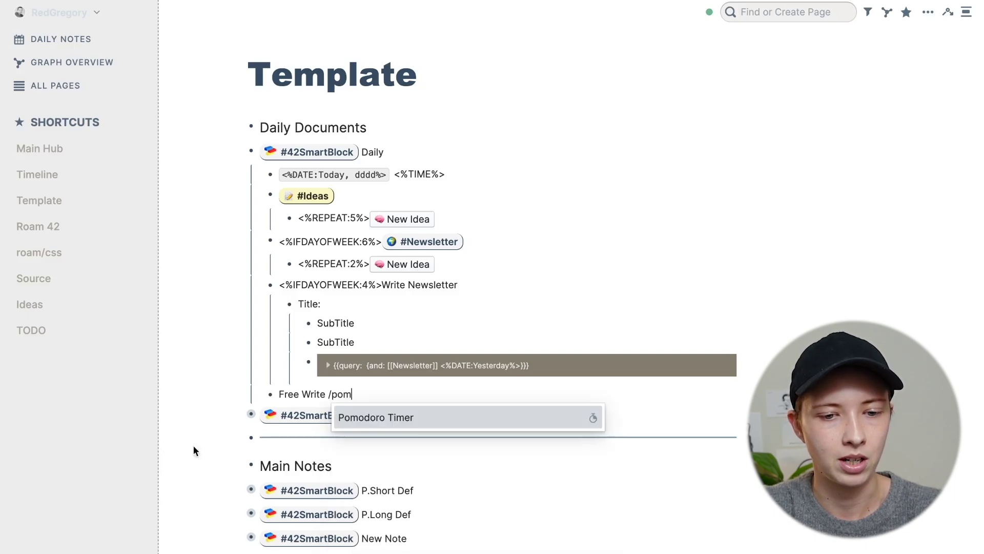
left_click(377, 417)
scroll(377, 430, "down", 2)
key("BackSpace")
key("BackSpace")
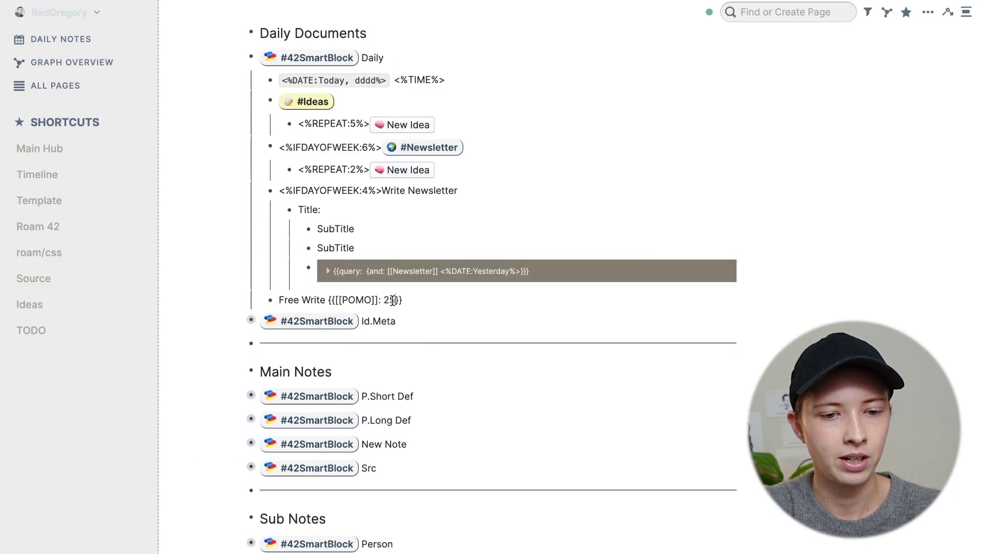
- Set the Free Write Pomodoro to 10 minutes and start that line with <%FOCUSONBLOCK%>
type("10")
left_click(208, 330)
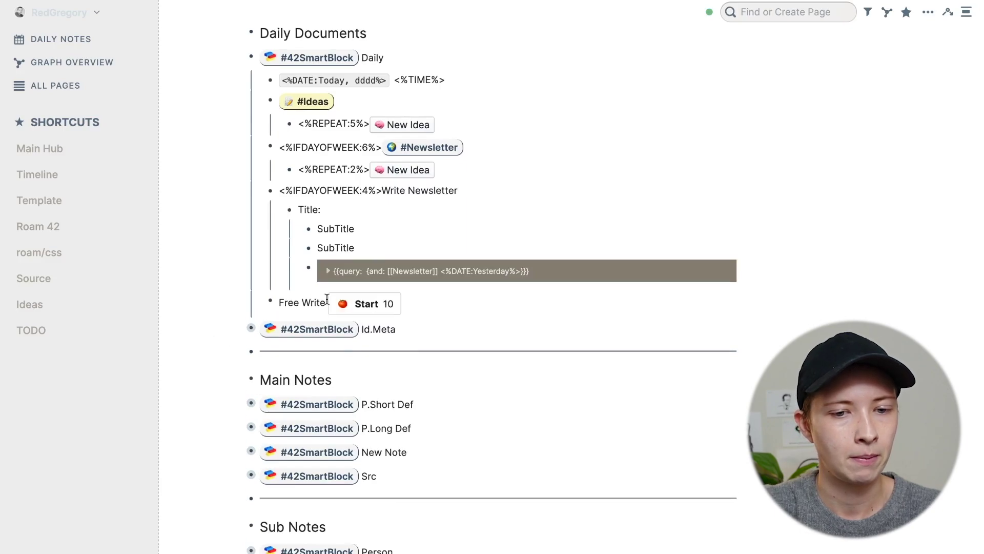
left_click(279, 301)
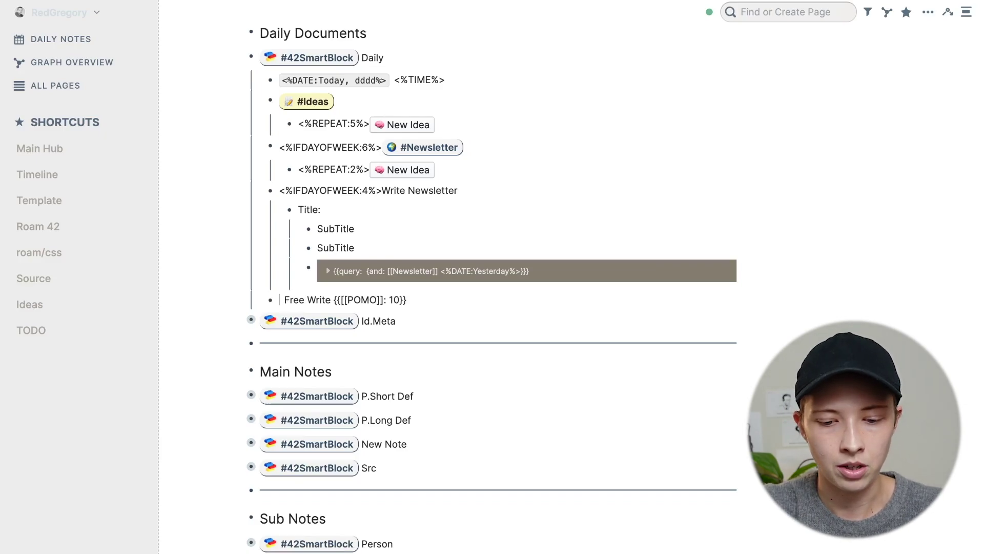
type("jjFoc")
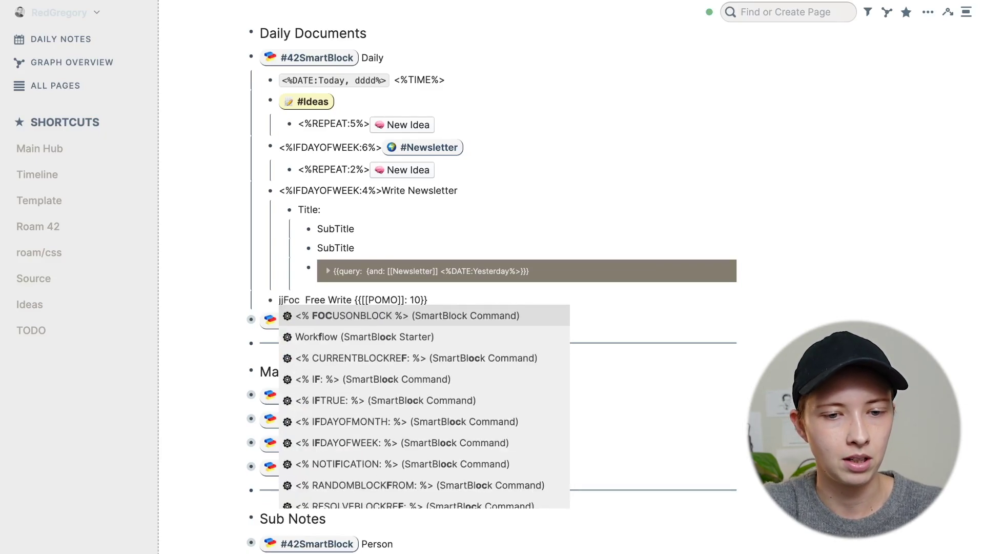
left_click(351, 315)
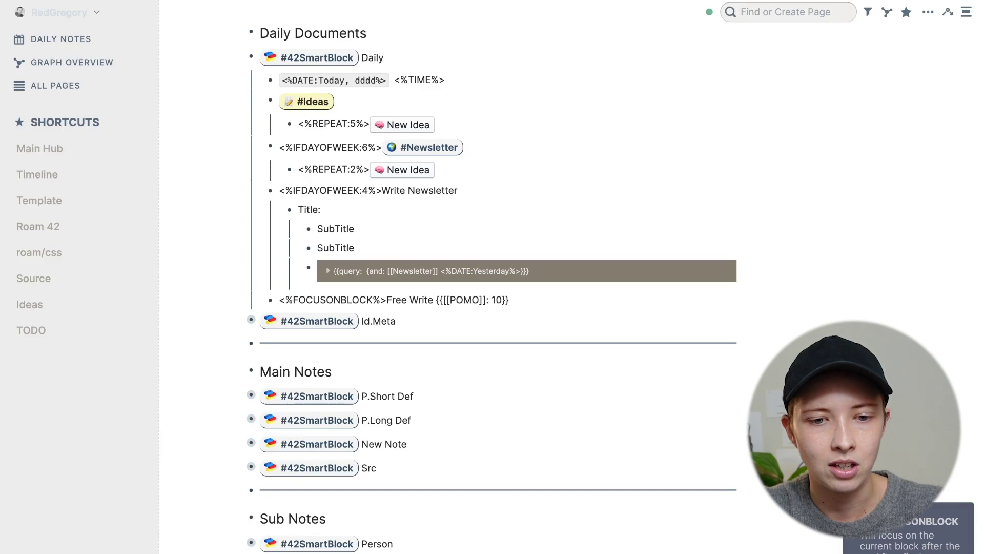
left_click(411, 344)
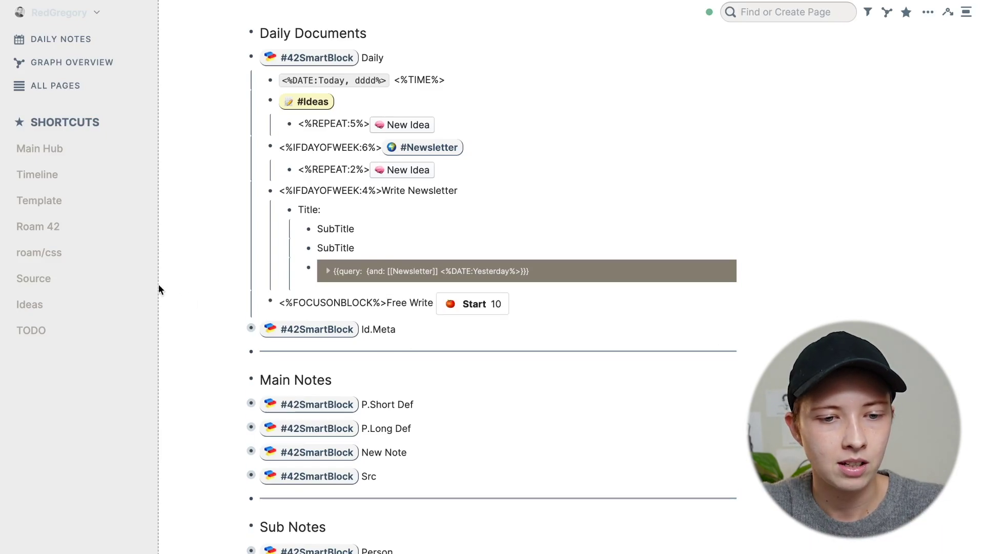
- Run the Daily SmartBlock with jjDaily on today's daily notes page
left_click(55, 41)
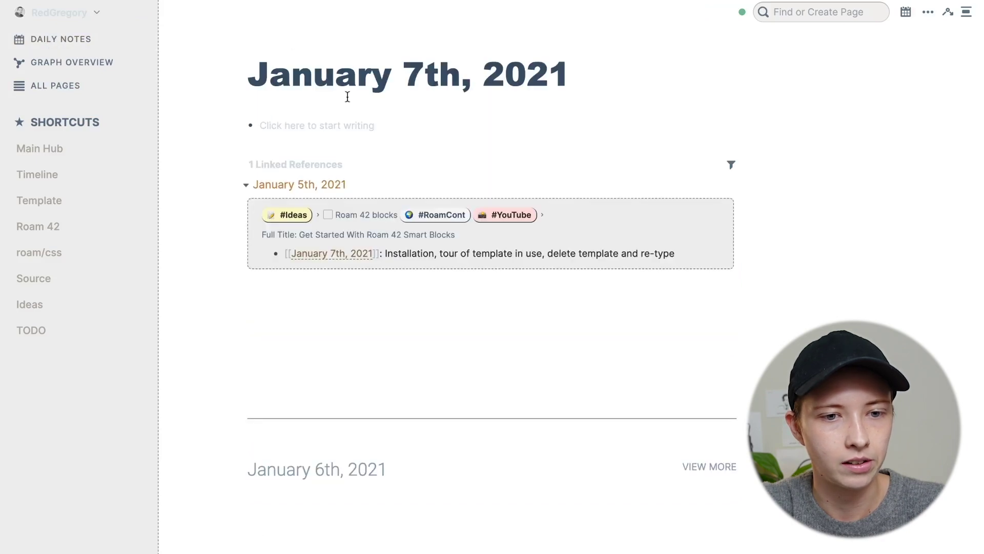
left_click(312, 133)
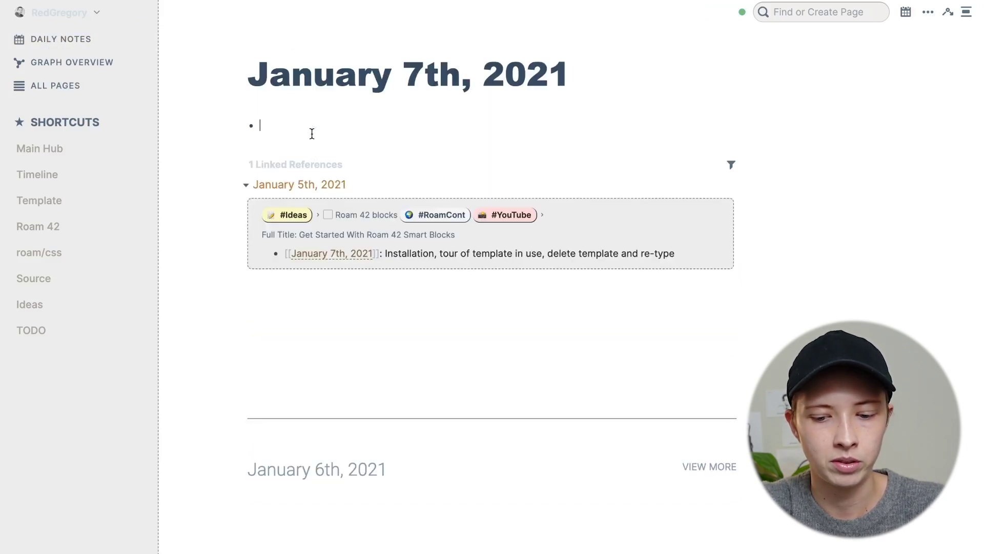
type("jjDaily")
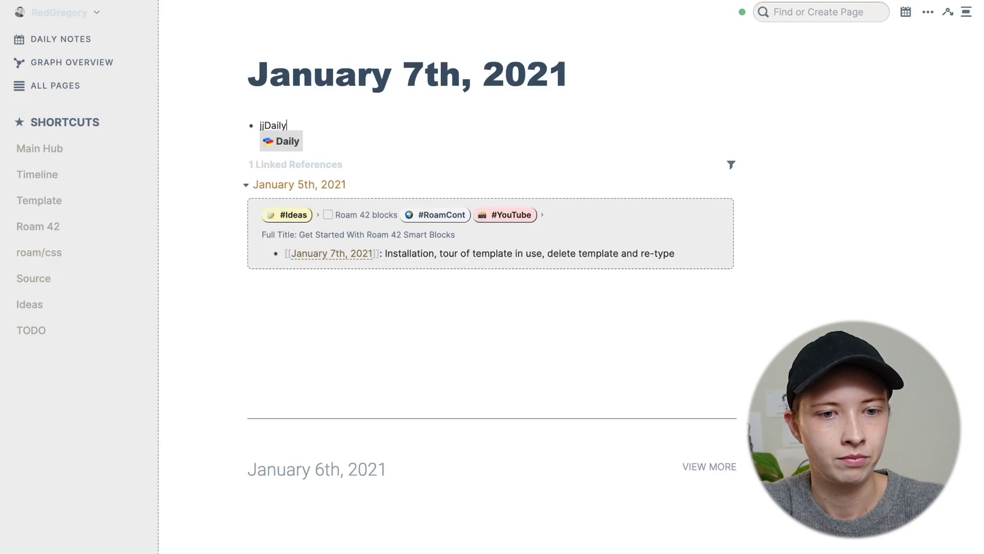
key("Return")
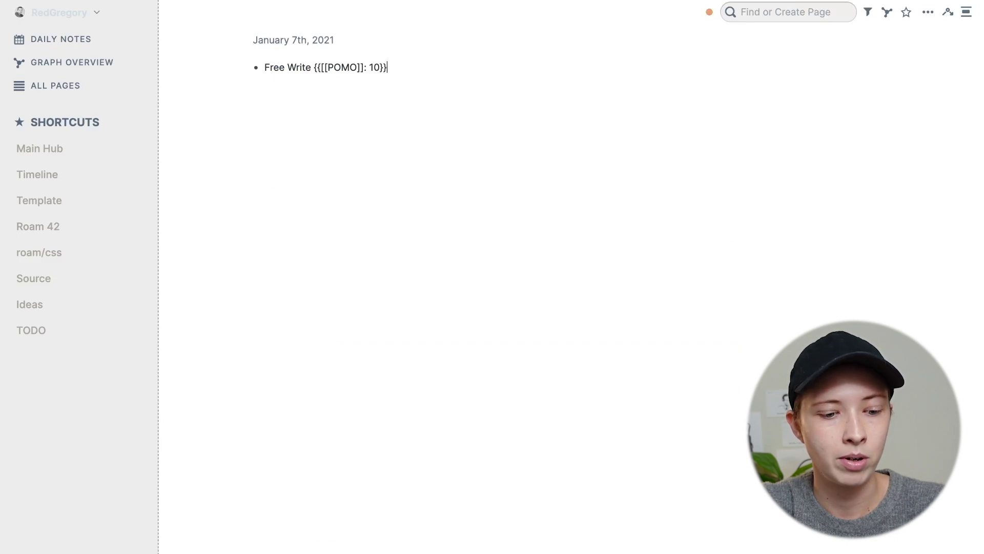
- Add the child note 'I can start writing for 10 min' under Free Write and start its timer
key("Return")
key("Tab")
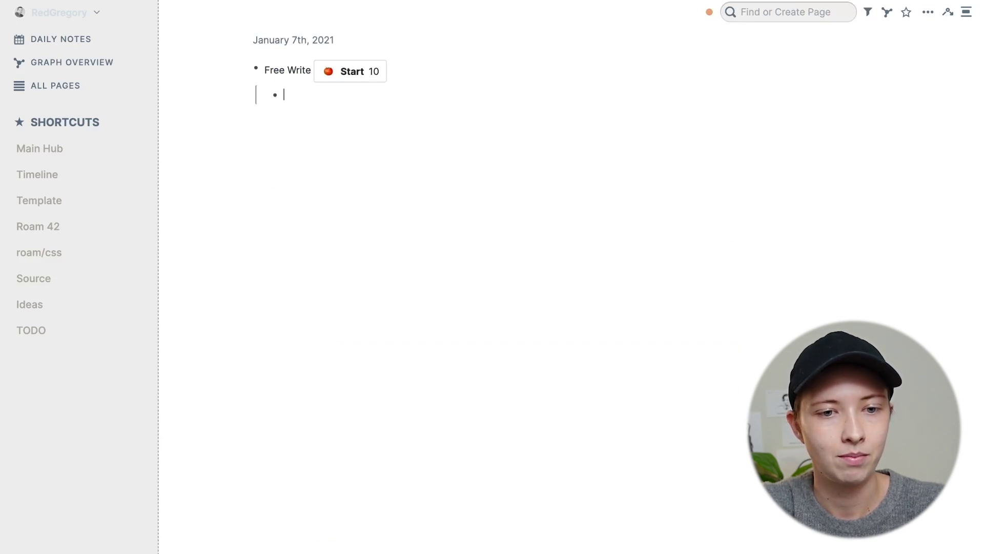
type("I")
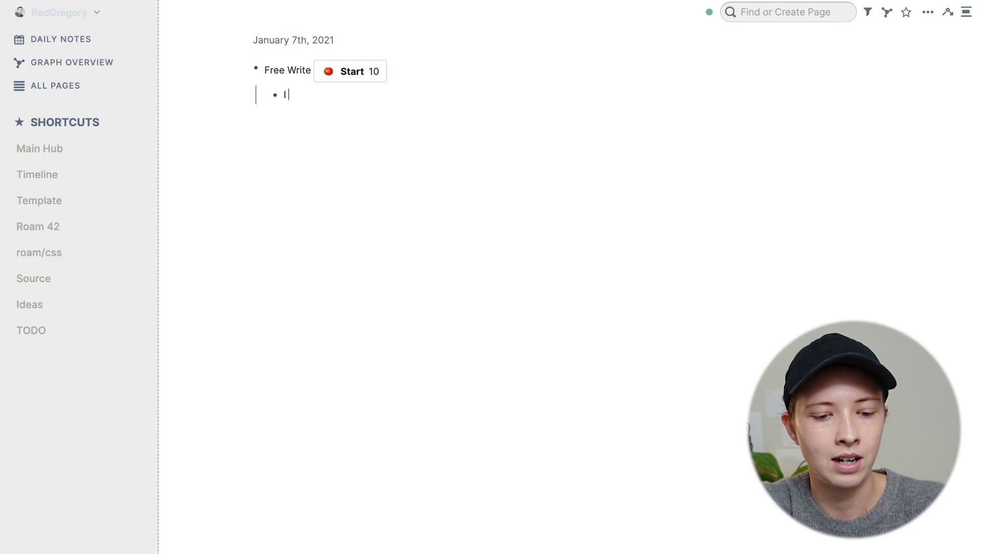
type(" can start wr")
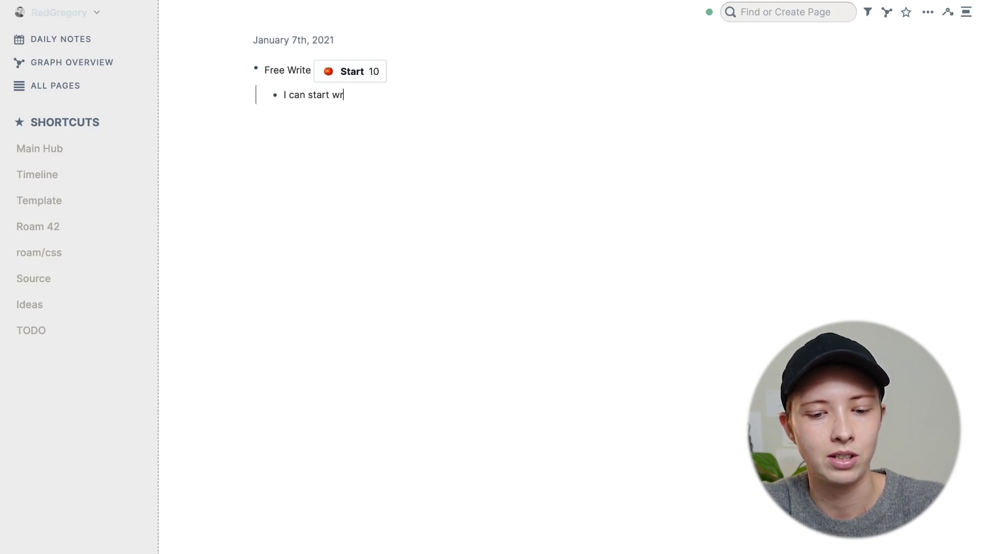
type("iting for 10 m")
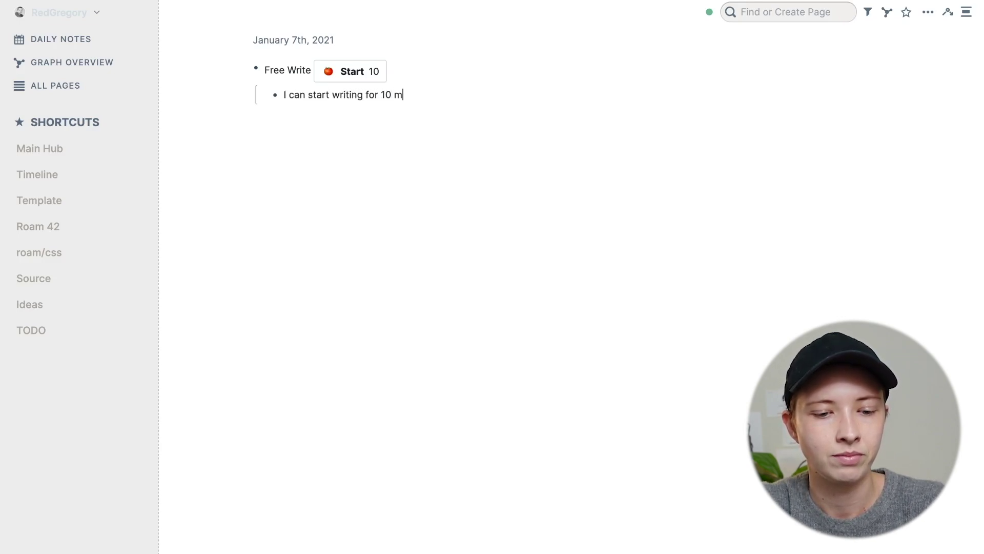
type("in")
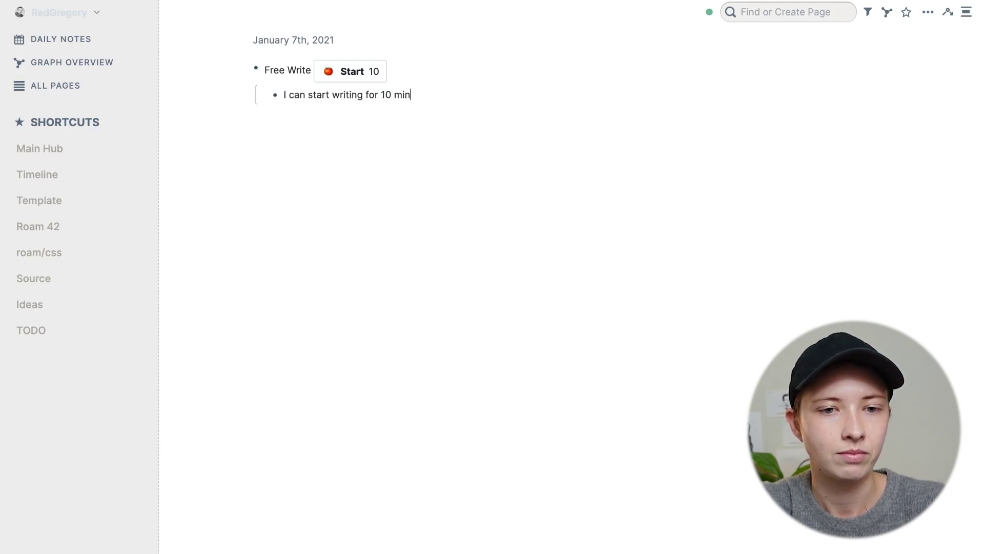
left_click(352, 70)
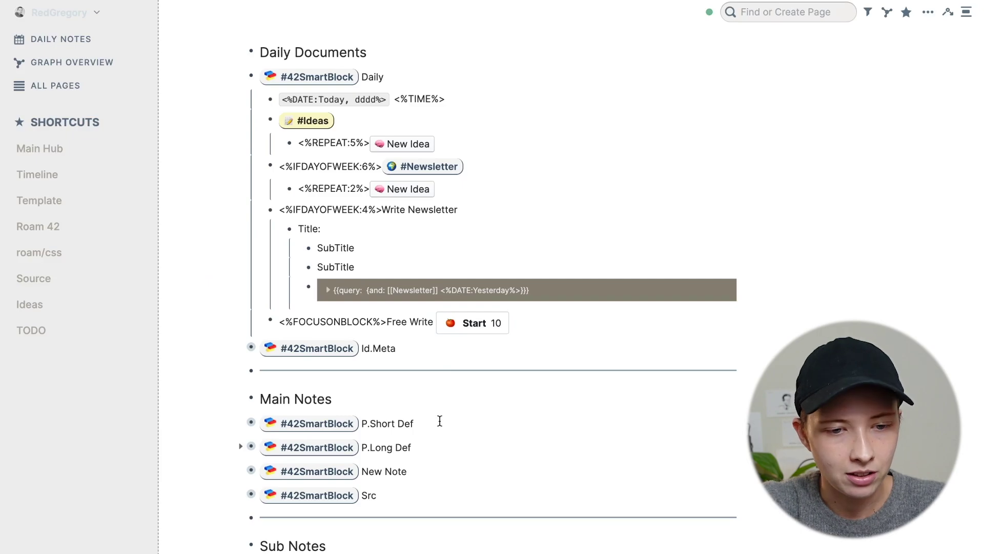
- Collapse the Daily SmartBlock, then expand and re-collapse P.Short Def, New Note and Src
scroll(436, 415, "up", 3)
left_click(241, 153)
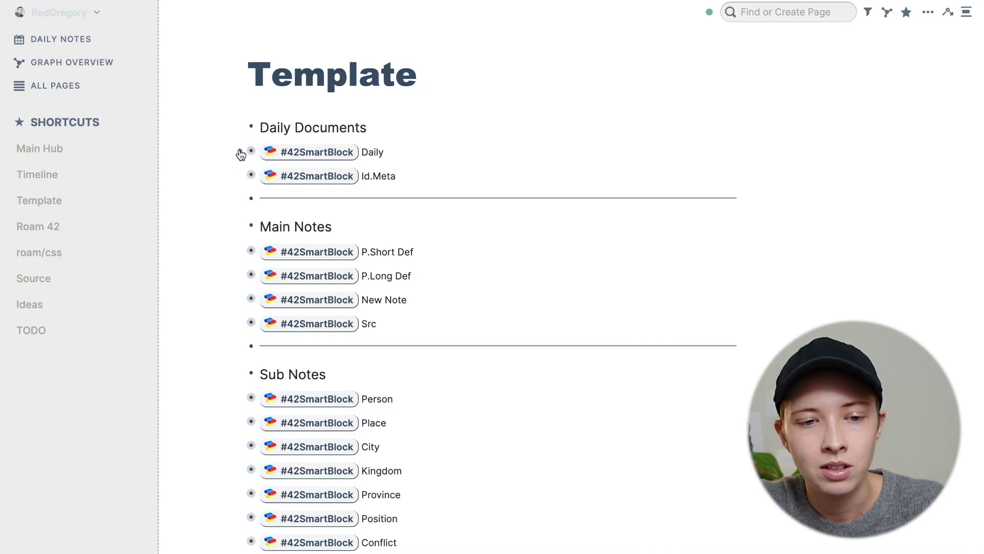
scroll(251, 205, "down", 2)
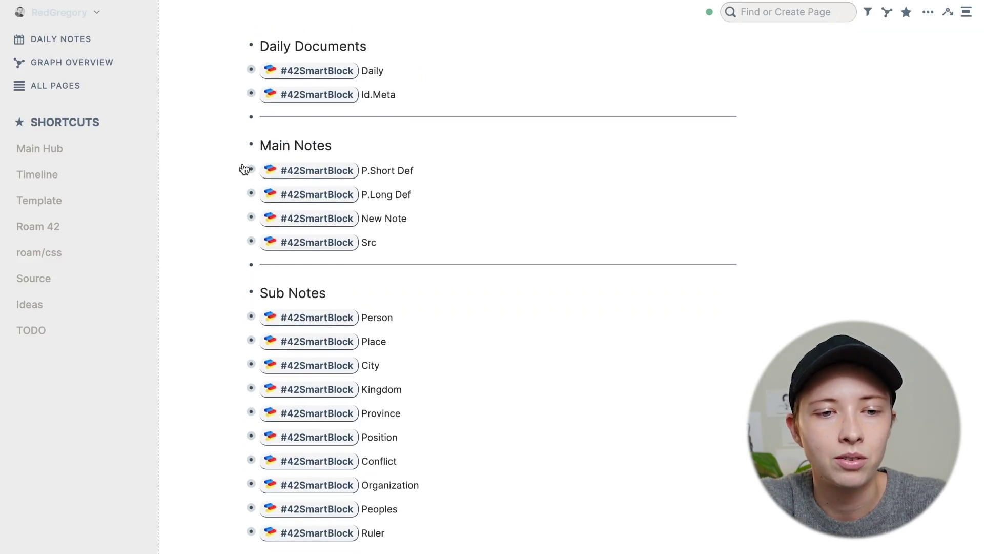
left_click(243, 171)
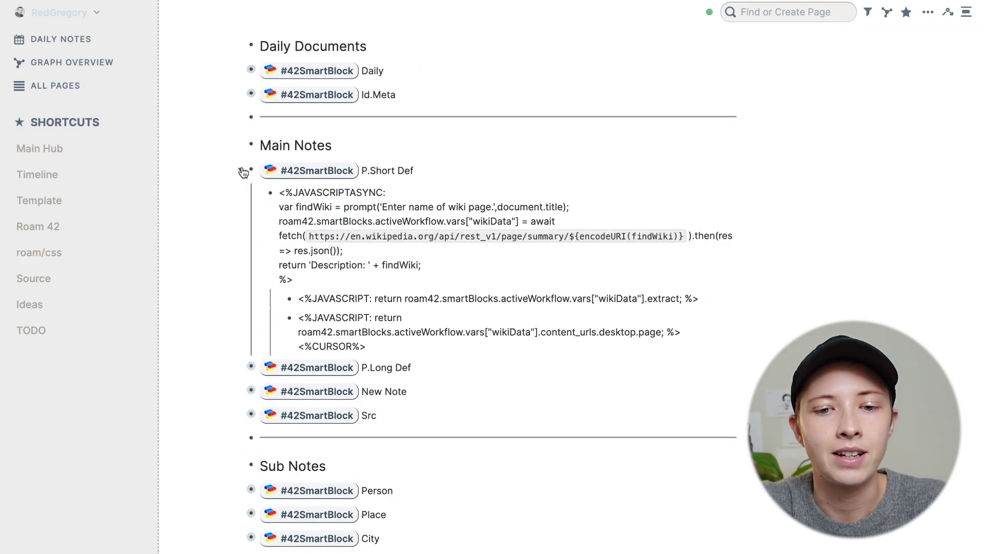
left_click(242, 171)
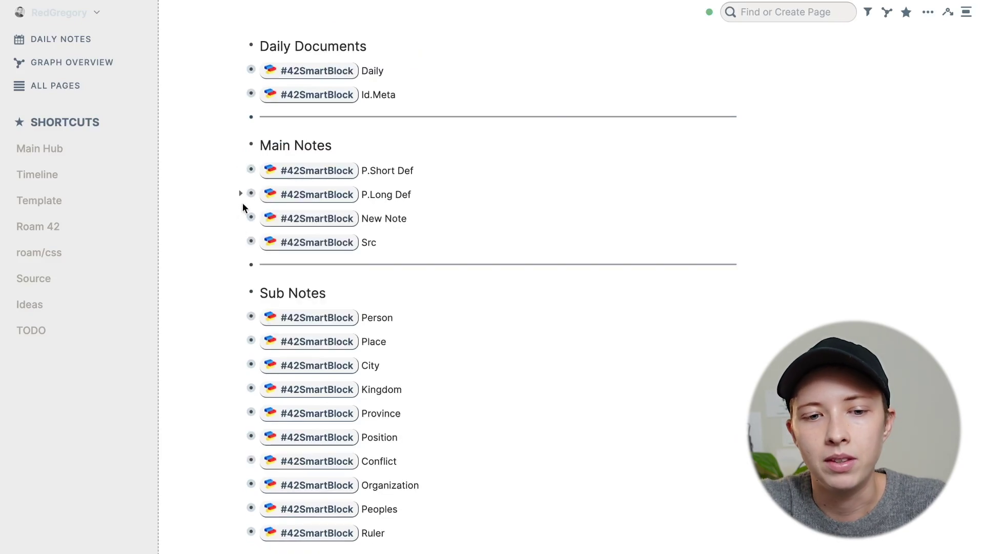
left_click(240, 218)
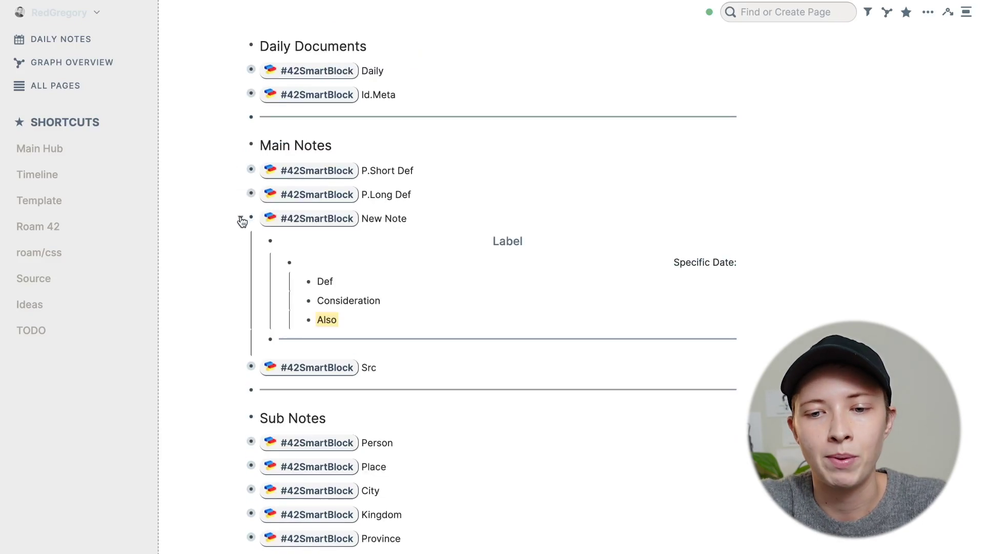
left_click(242, 220)
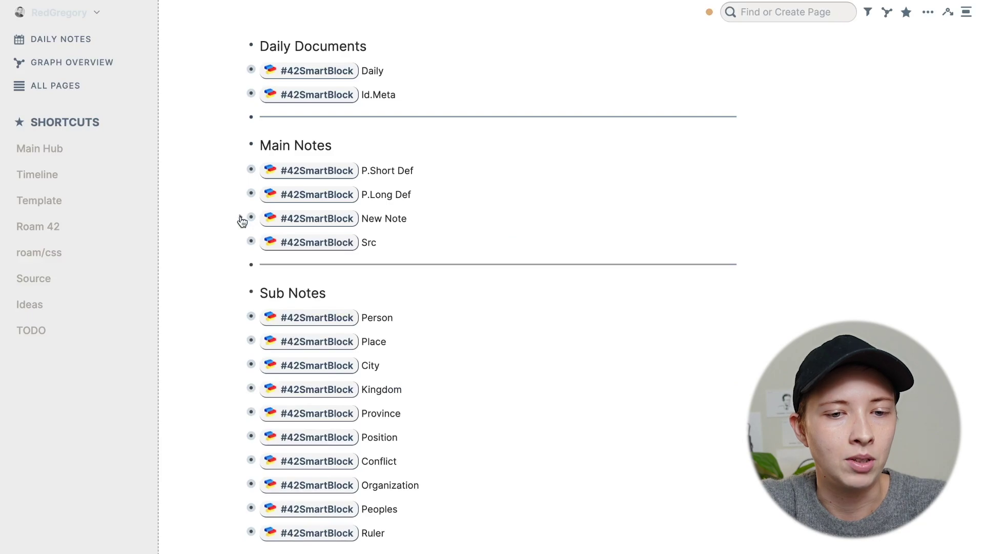
left_click(242, 244)
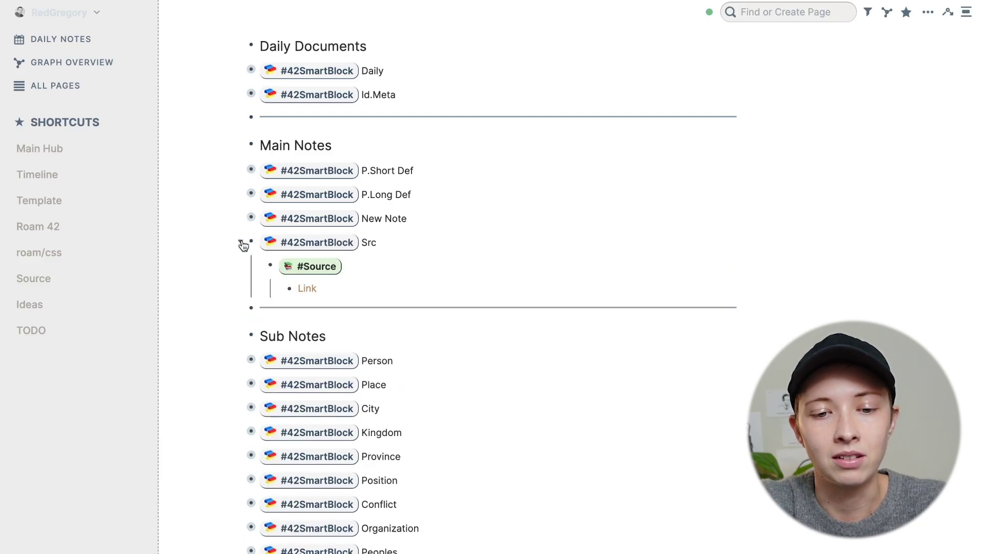
left_click(430, 290)
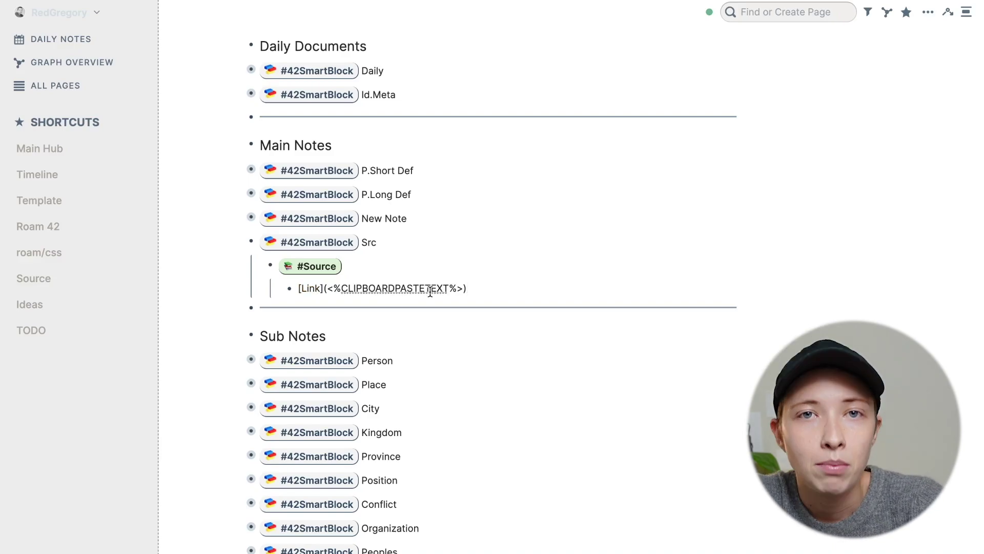
left_click(241, 242)
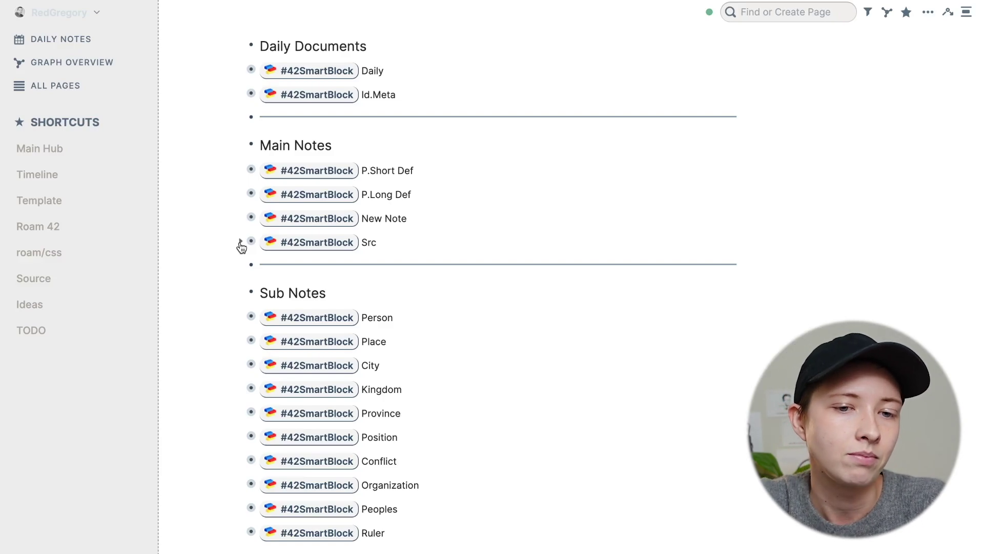
- Add empty blocks at the top of the Template page above Daily Documents
scroll(240, 247, "up", 2)
scroll(240, 246, "down", 2)
scroll(240, 246, "up", 3)
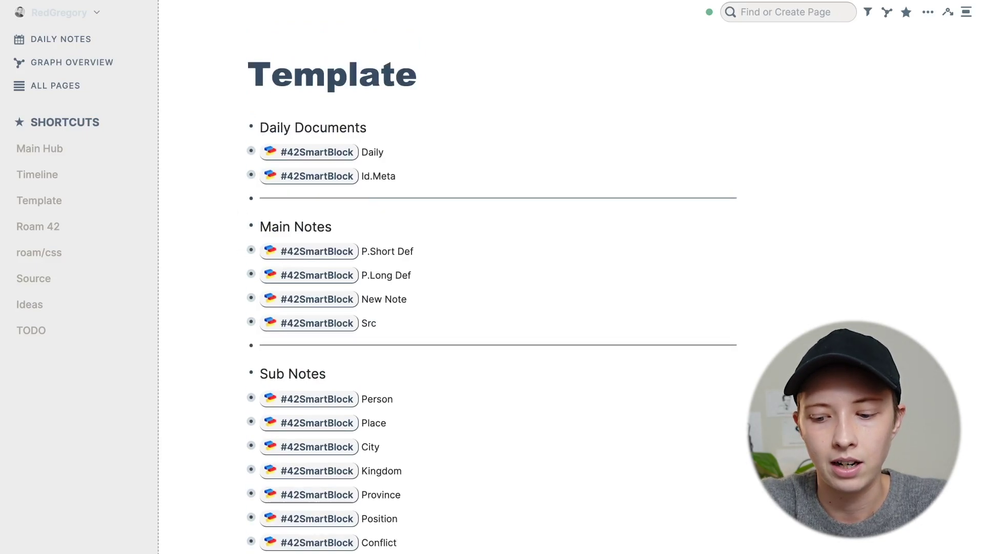
left_click(260, 127)
key("Return")
key("Return")
key("Up")
key("Up")
- Turn the top block into a '---' divider with an empty block above it
key("Down")
key("BackSpace")
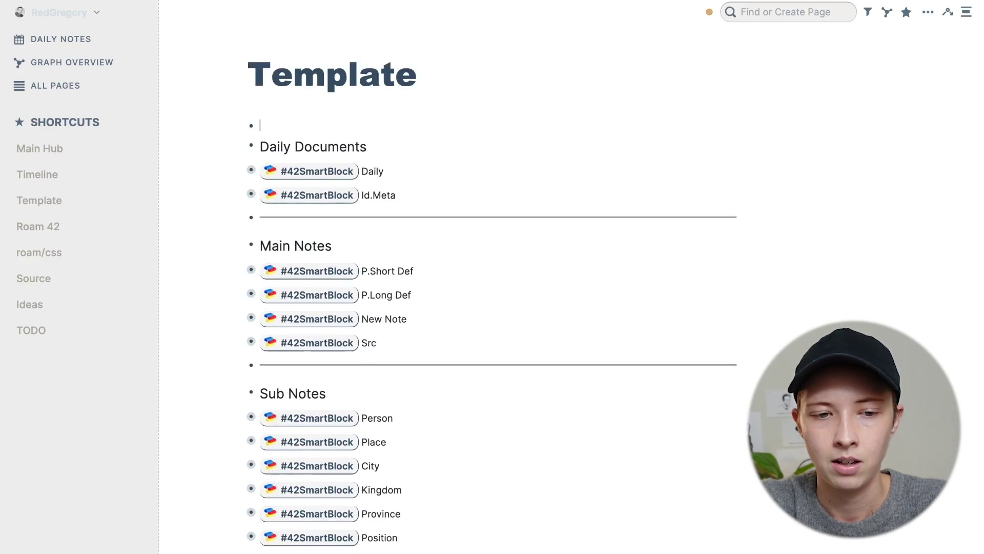
type("---")
key("Left")
key("Left")
key("Left")
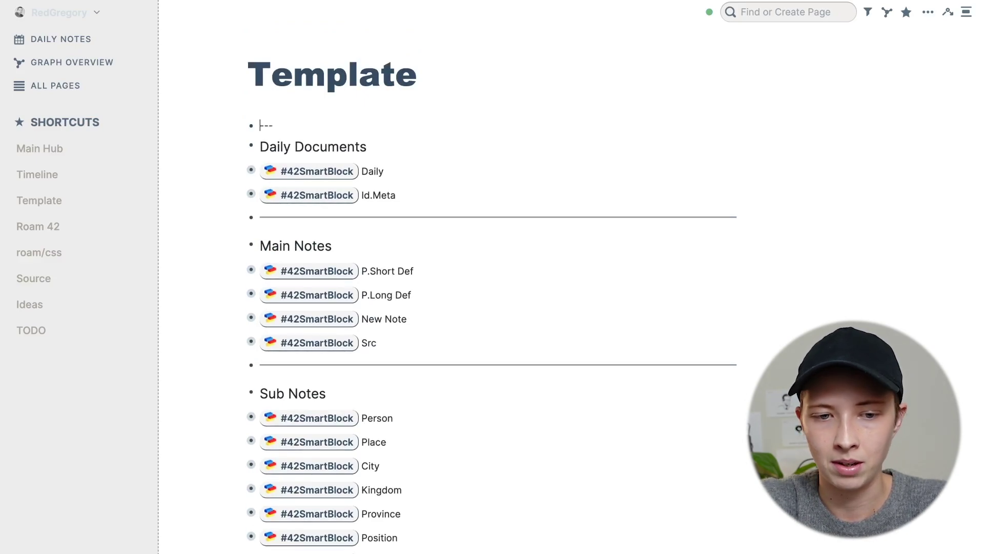
key("Return")
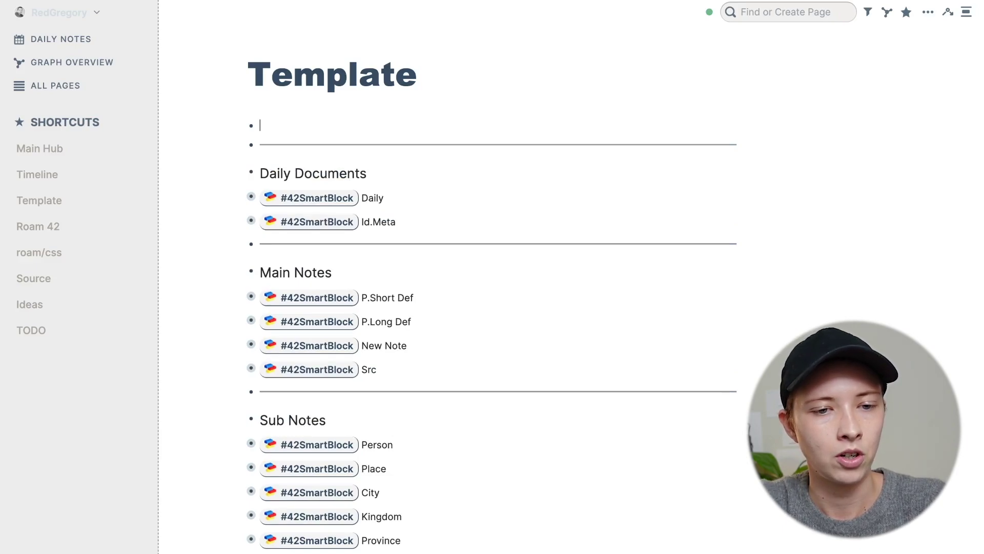
- Fill the top block with '#42Setting SmartBlockTrigger §§'
type("#4")
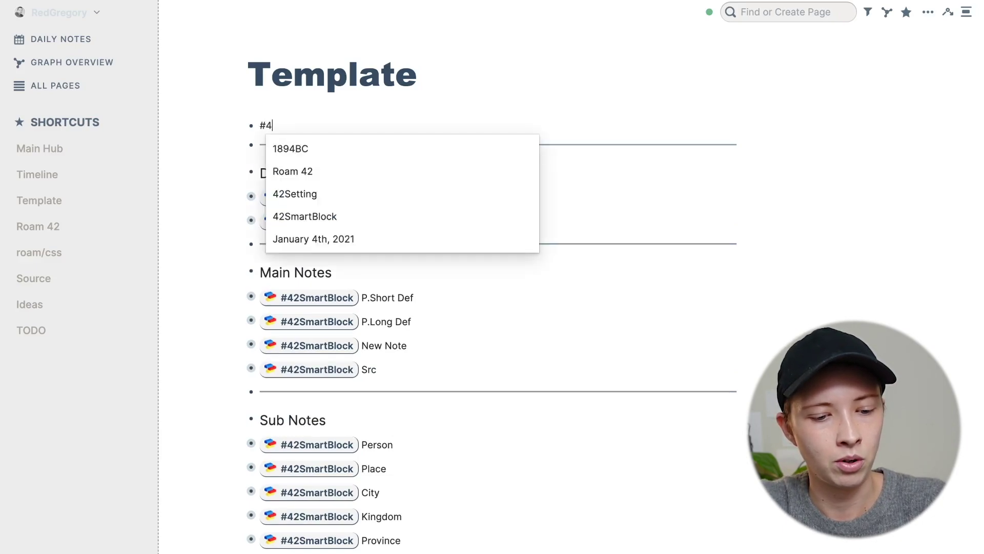
type("2Setting")
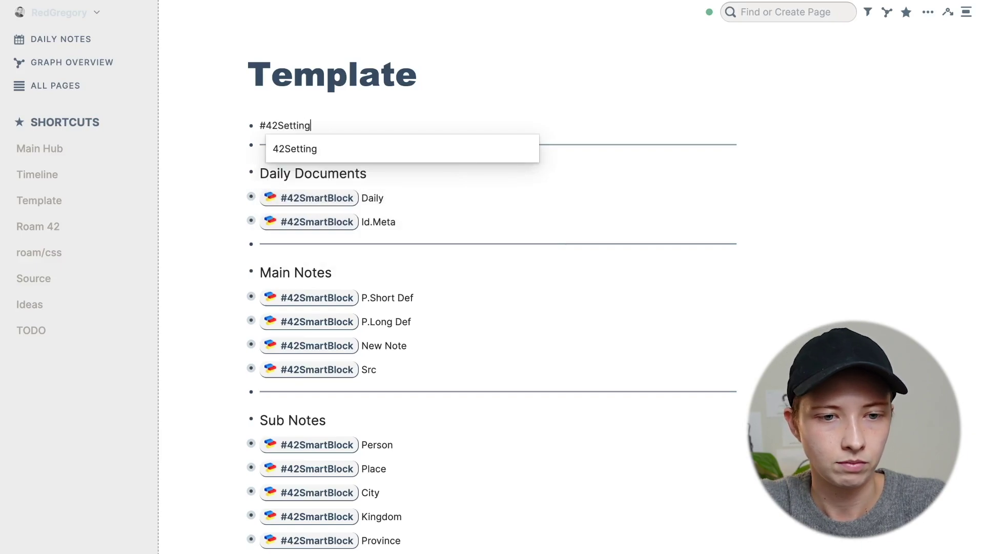
type(" Smart")
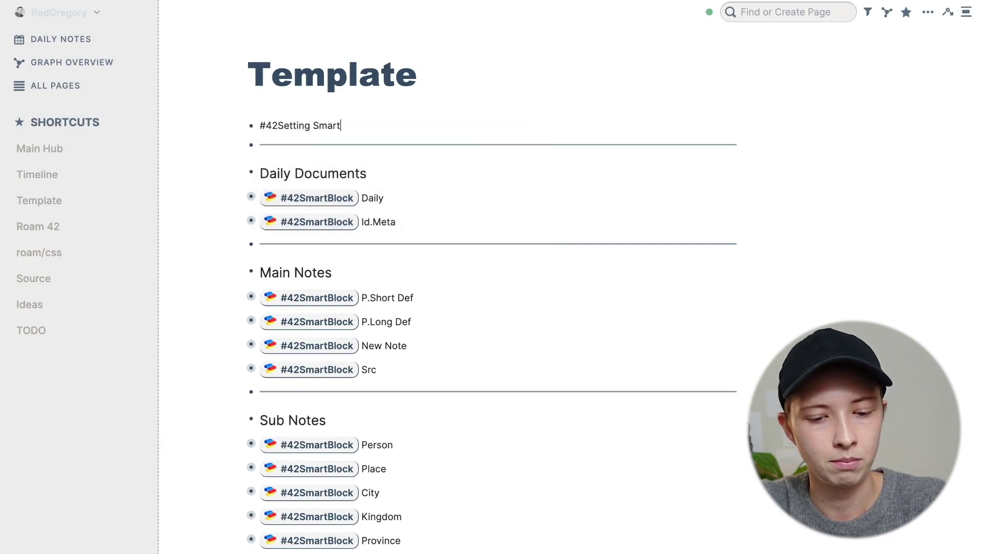
type("BlockTrigger")
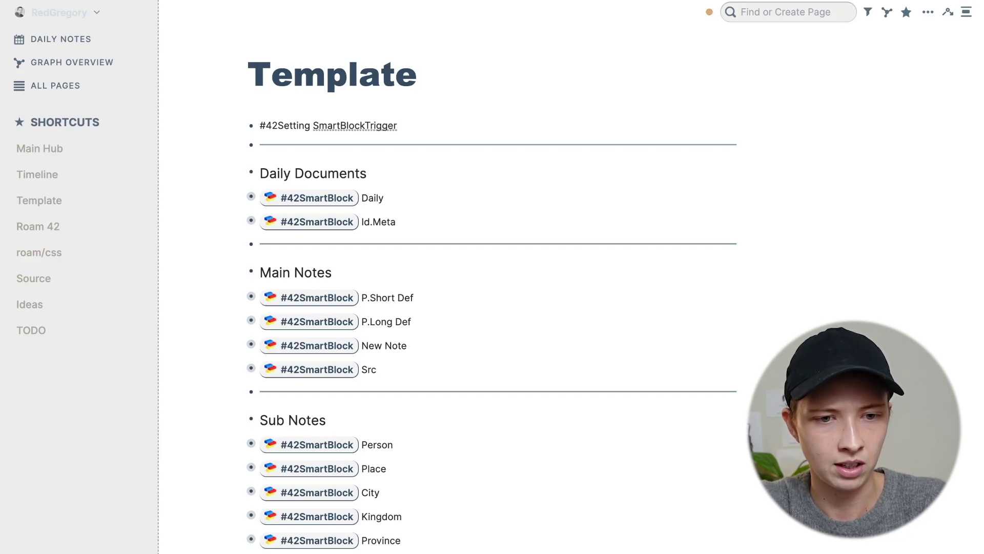
left_click(204, 191)
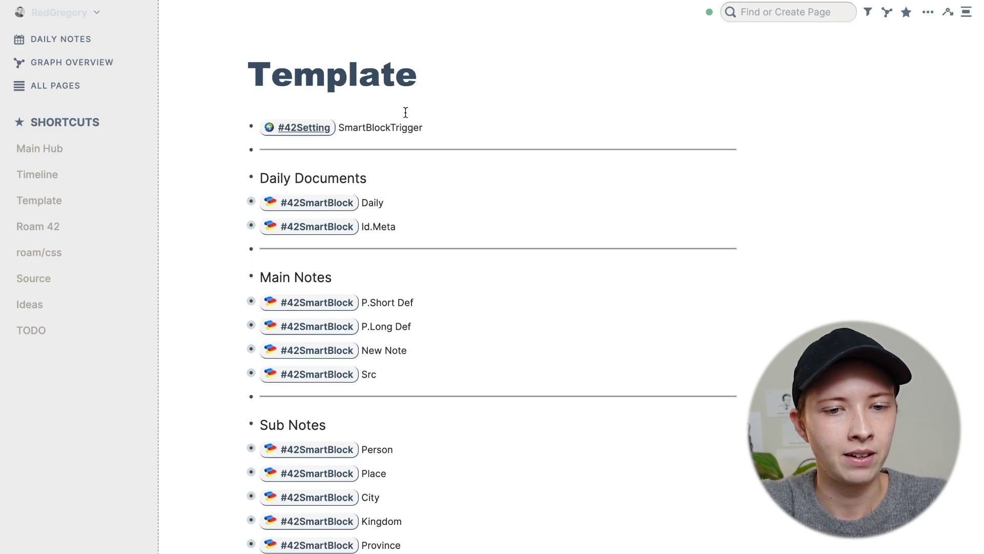
left_click(447, 132)
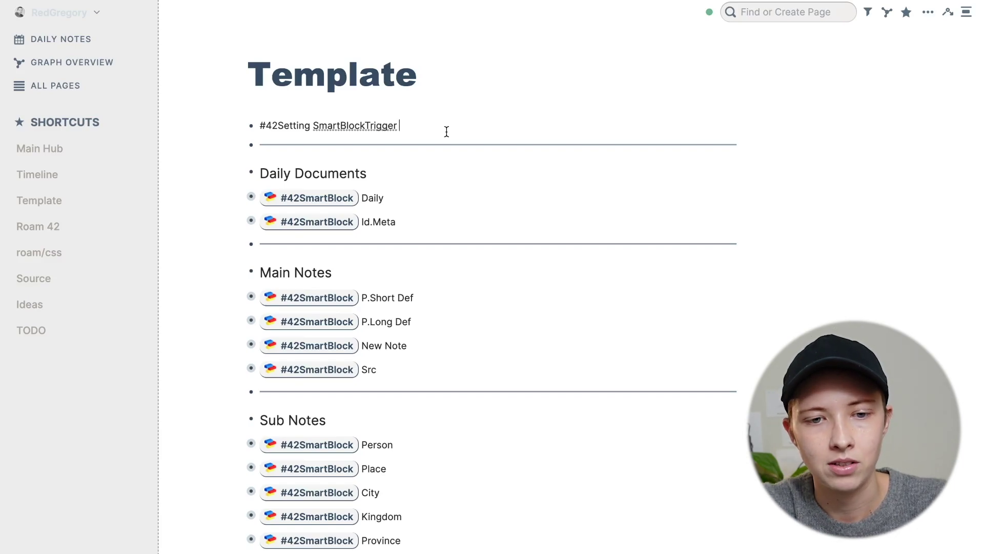
type("§§")
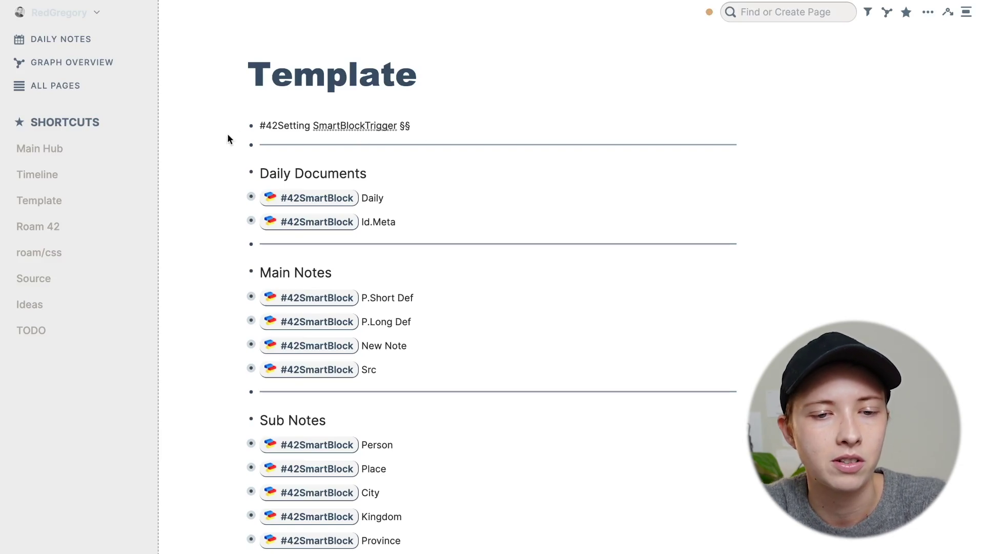
key("Escape")
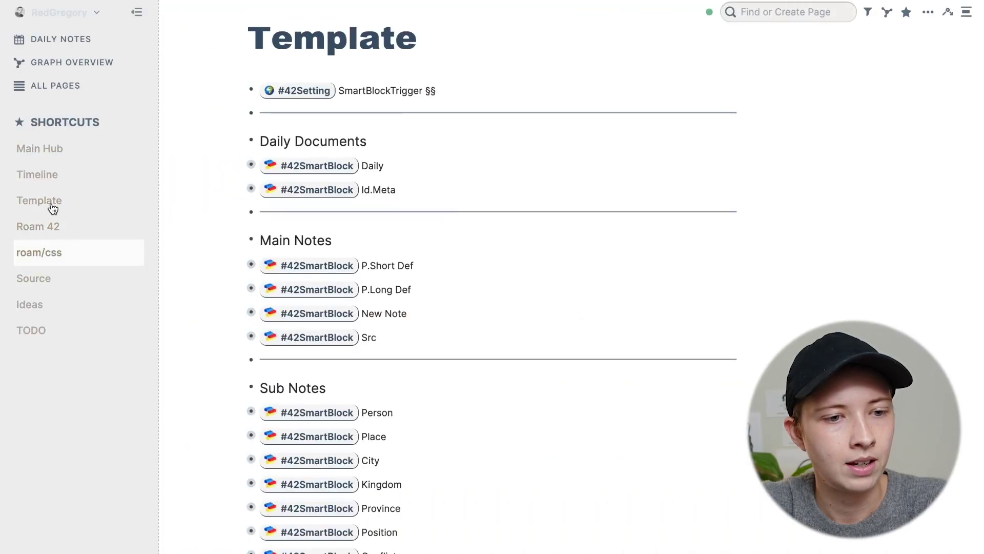
left_click(52, 149)
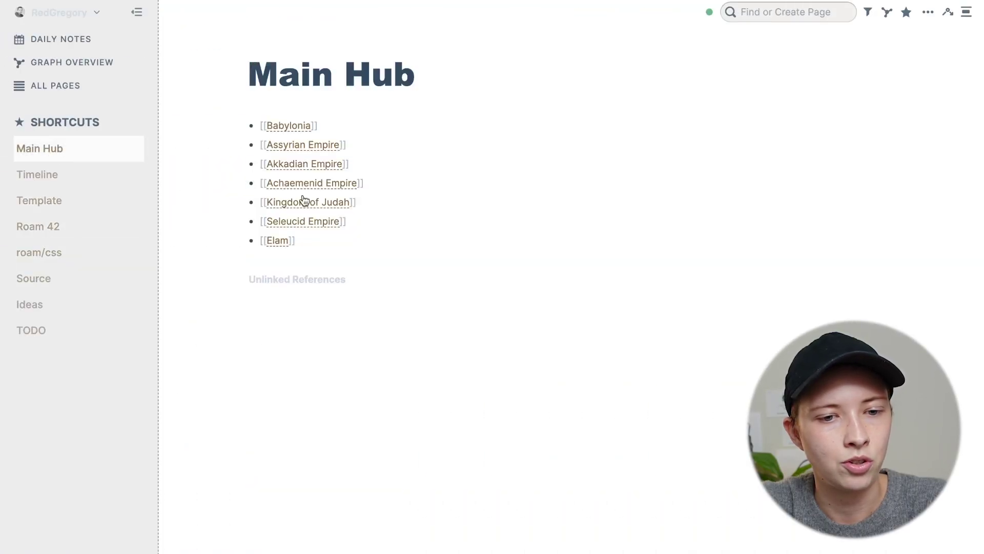
- Add a new bullet below Elam on Main Hub and type §§ to list the SmartBlocks
left_click(306, 240)
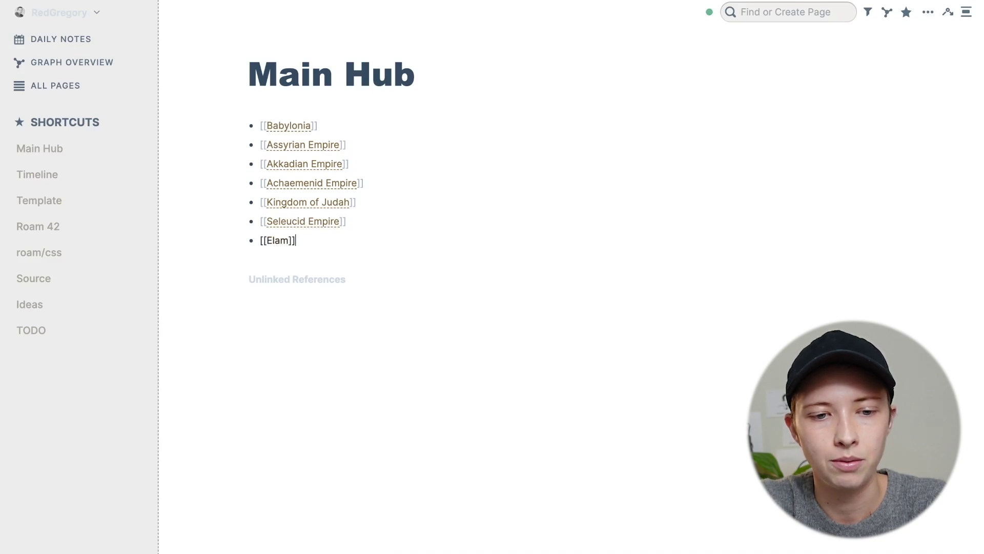
key("Return")
key("Return")
type("§§")
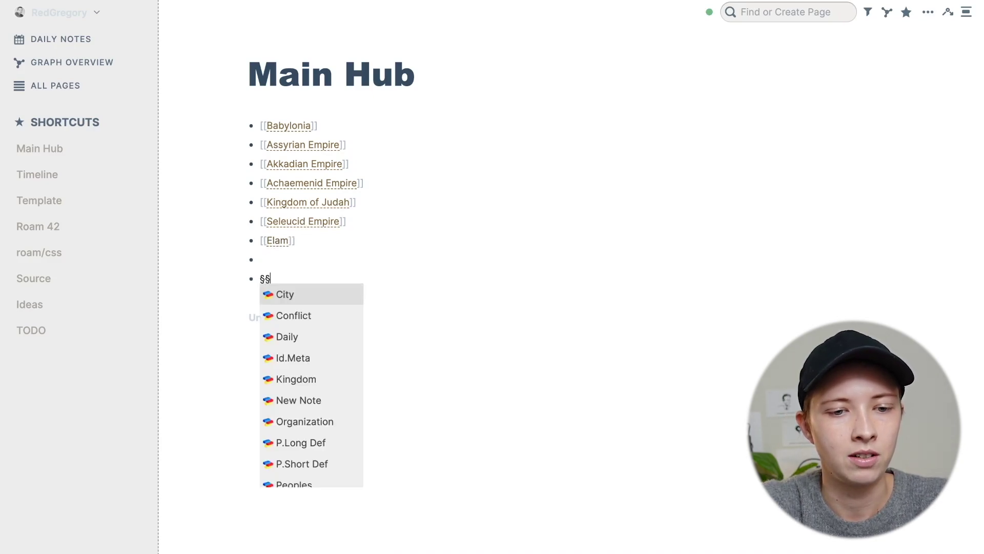